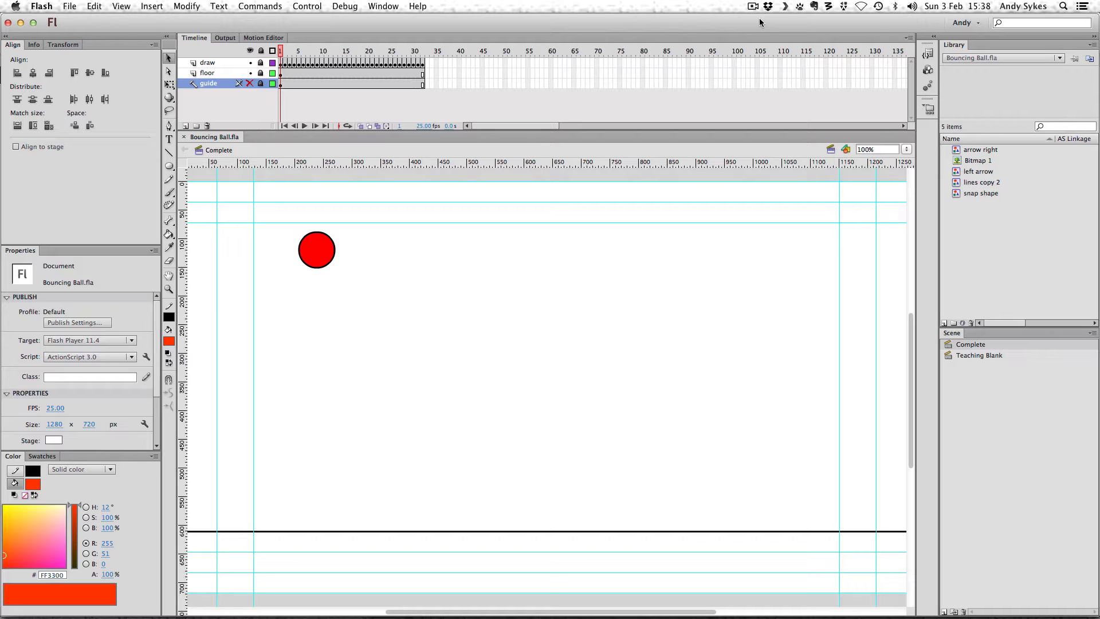
Play and stop the finished bounce, then show the guide sketch and hide the floor and ball layers
{"action": "left_click", "coordinate": [304, 126]}
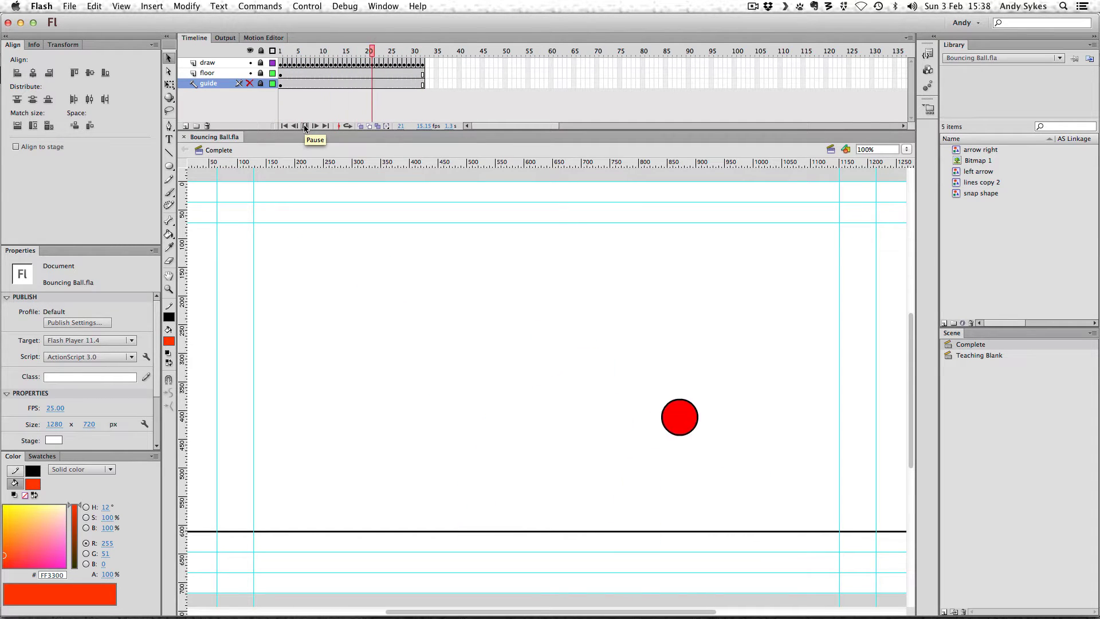
{"action": "left_click", "coordinate": [305, 126]}
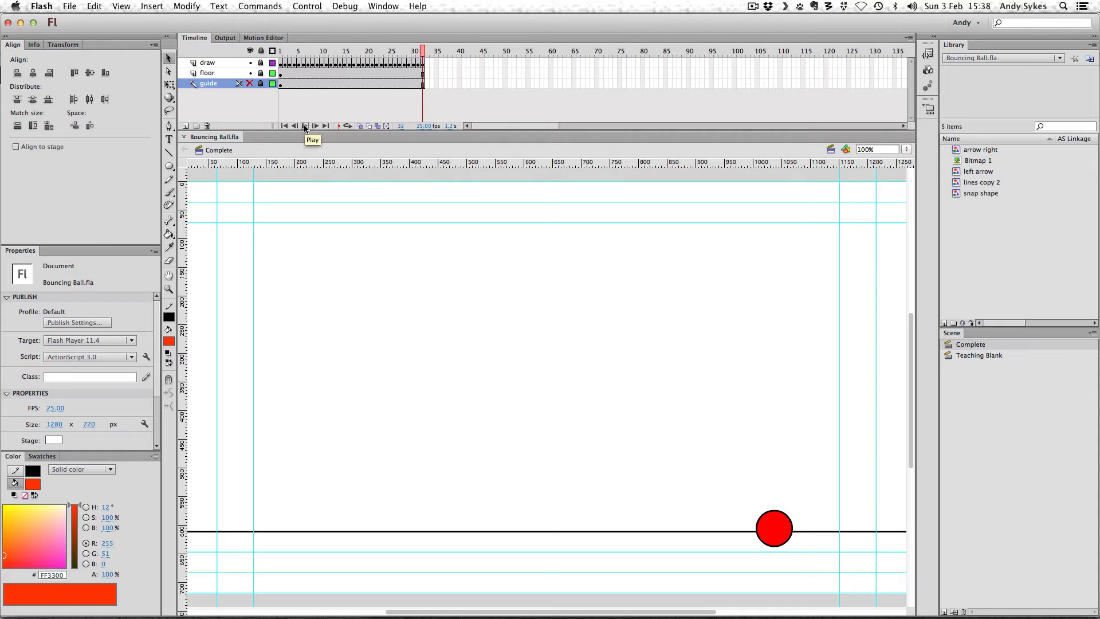
{"action": "left_click", "coordinate": [250, 83]}
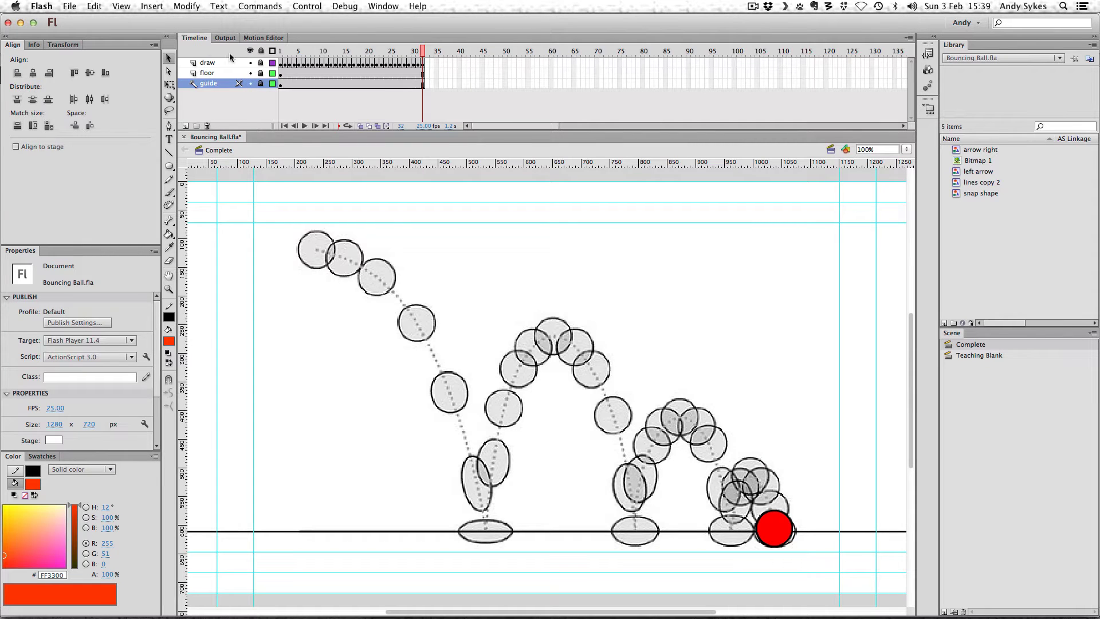
{"action": "left_click", "coordinate": [250, 73]}
{"action": "left_click", "coordinate": [249, 67]}
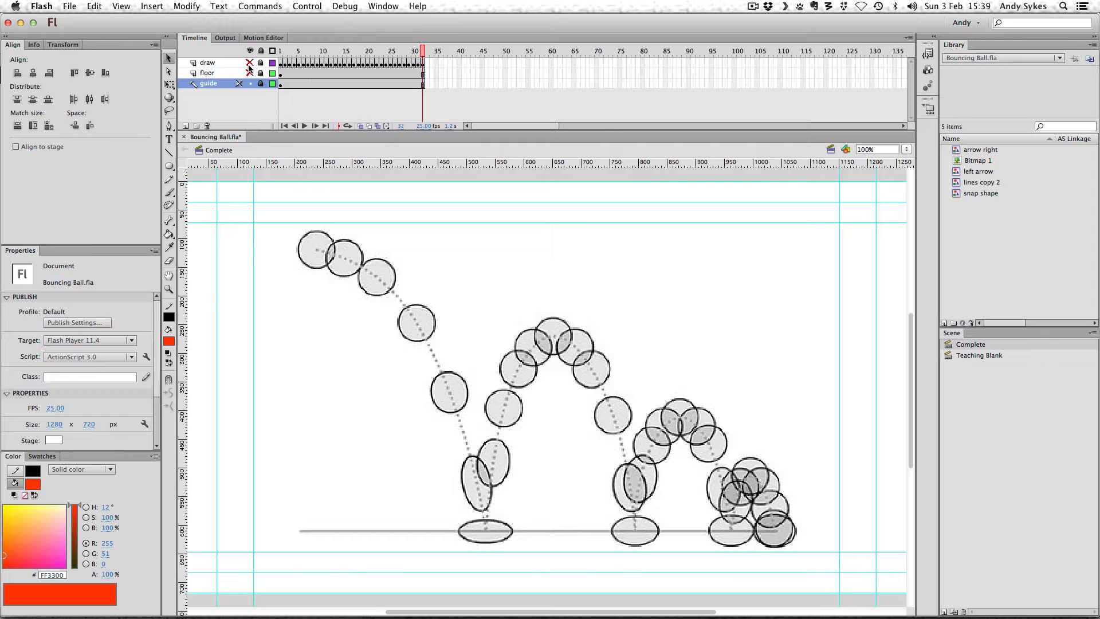
Search Google in Safari for 'bouncing ball' and switch to the image results
{"action": "mouse_move", "coordinate": [275, 612]}
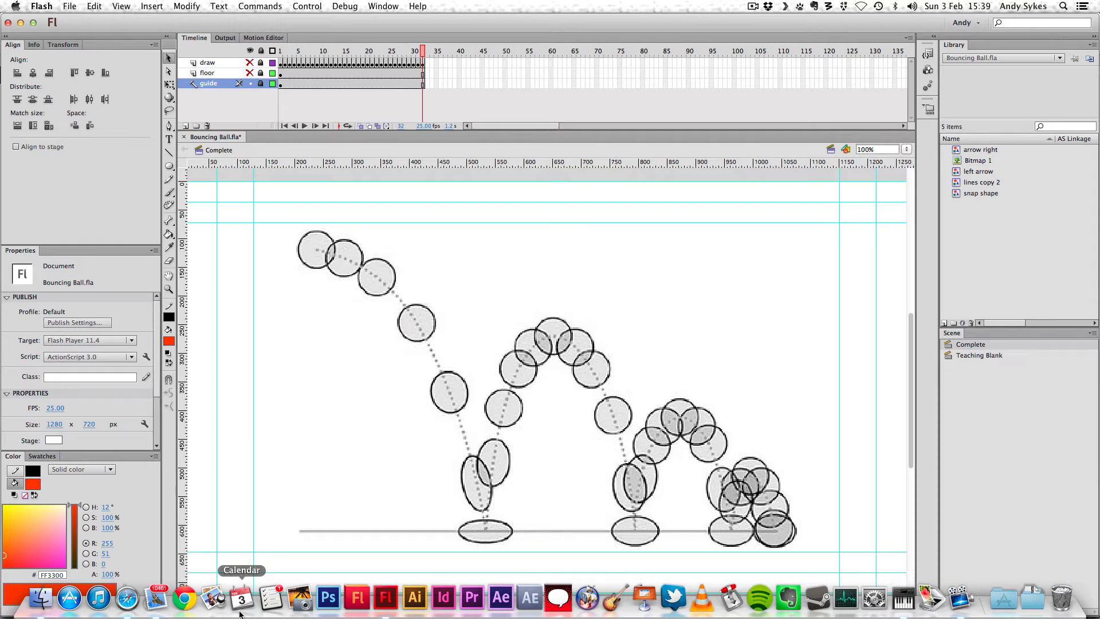
{"action": "left_click", "coordinate": [128, 600]}
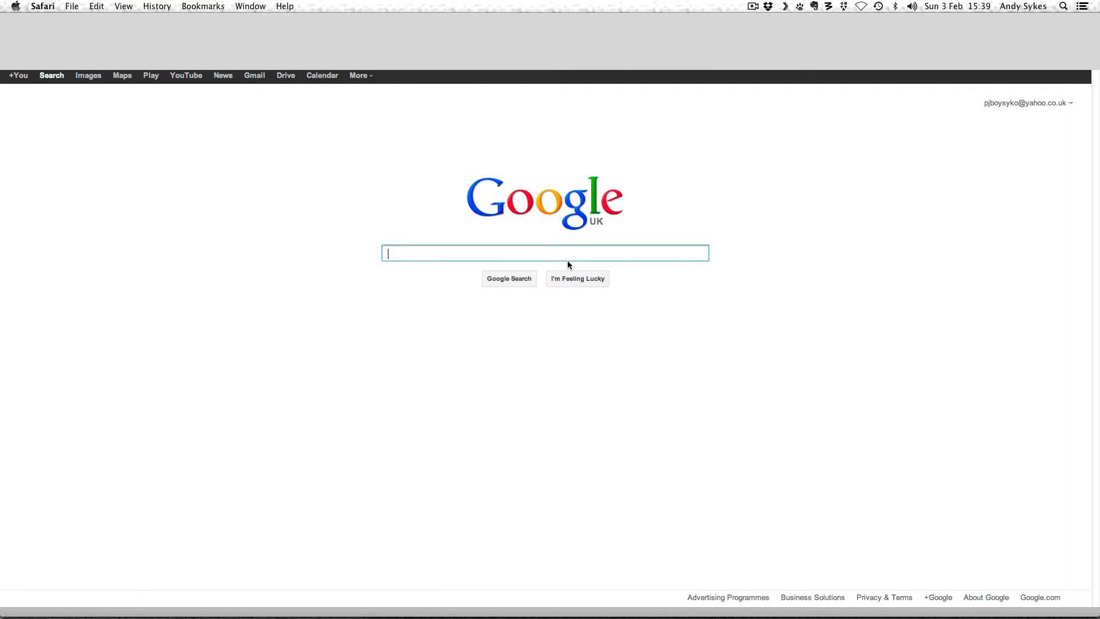
{"action": "type", "text": "bouncin"}
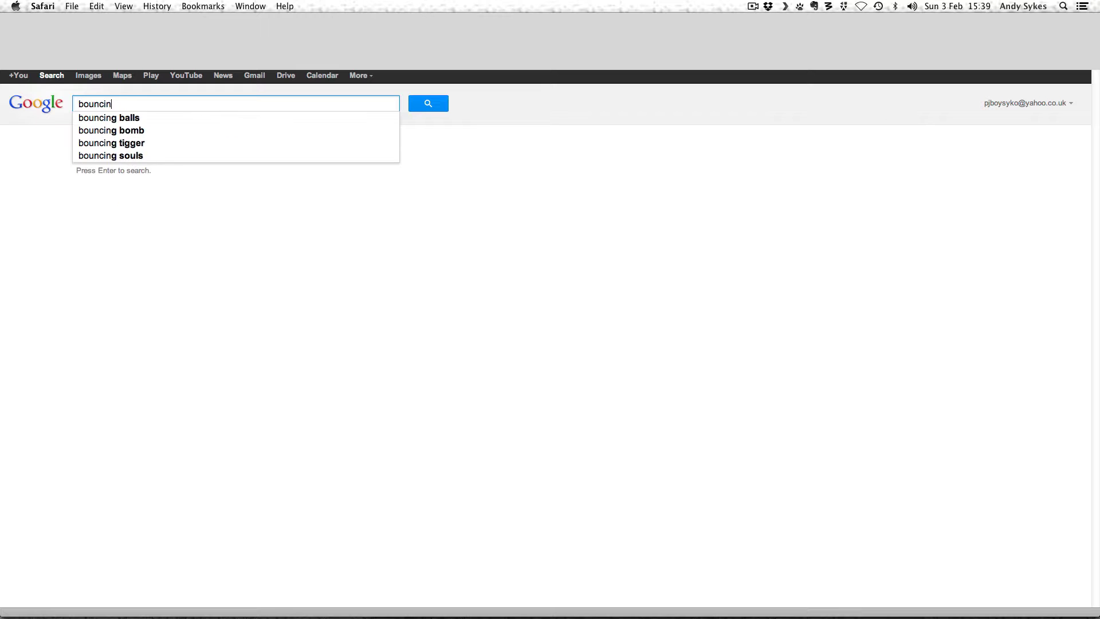
{"action": "type", "text": "g ball"}
{"action": "key", "text": "Return"}
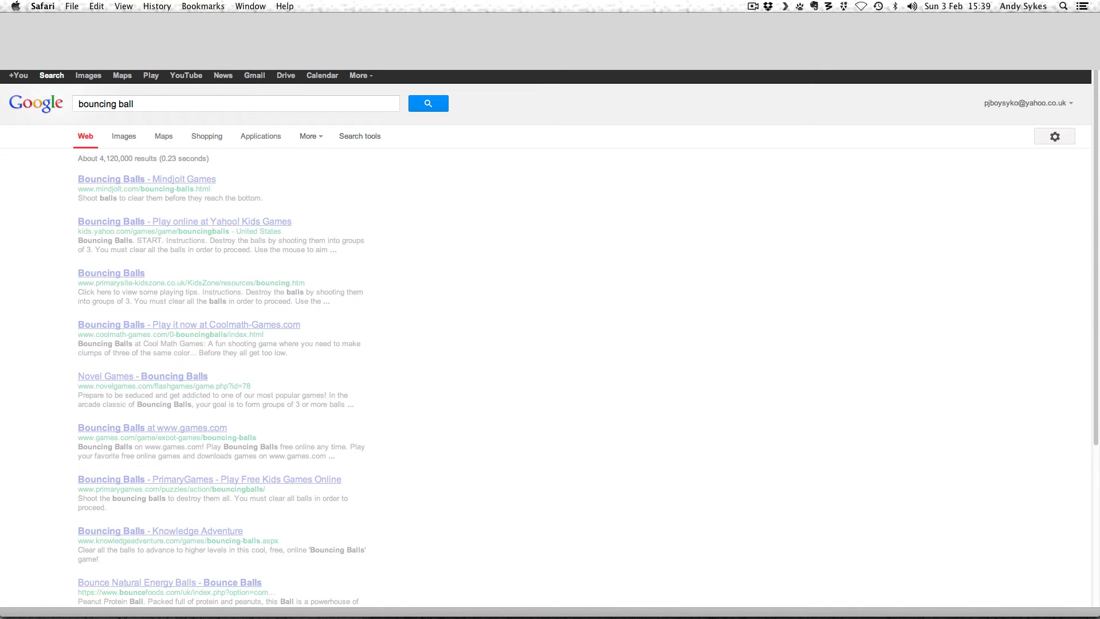
{"action": "left_click", "coordinate": [93, 80]}
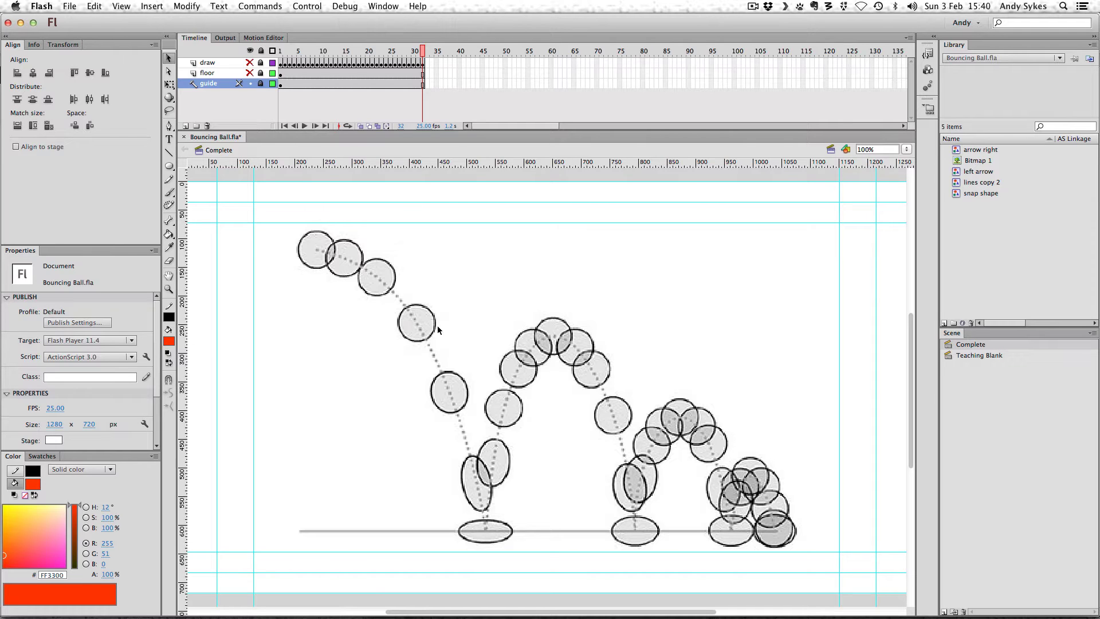
Select the guide layer's frames, open and dismiss its options menu, and keep the guide visible
{"action": "left_click", "coordinate": [207, 84]}
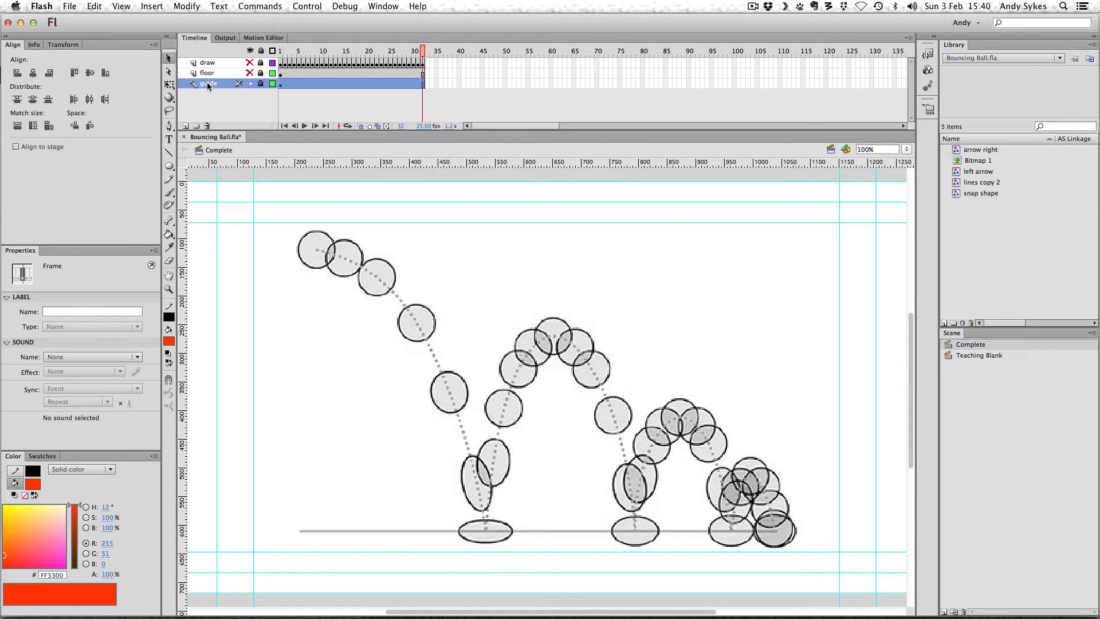
{"action": "left_click", "coordinate": [205, 97]}
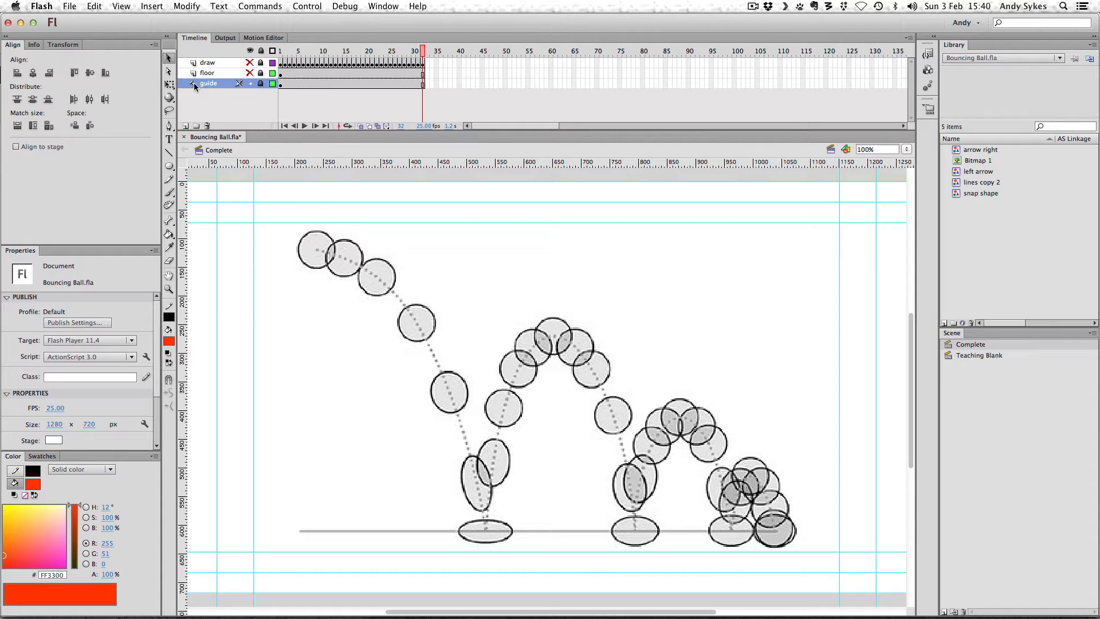
{"action": "right_click", "coordinate": [194, 82]}
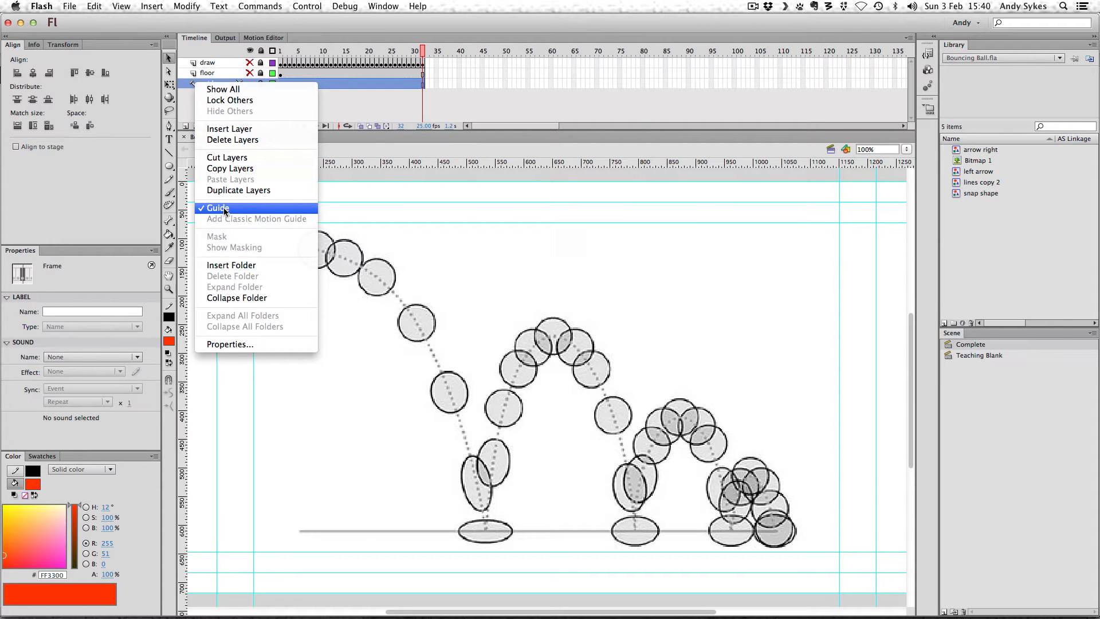
{"action": "left_click", "coordinate": [365, 99]}
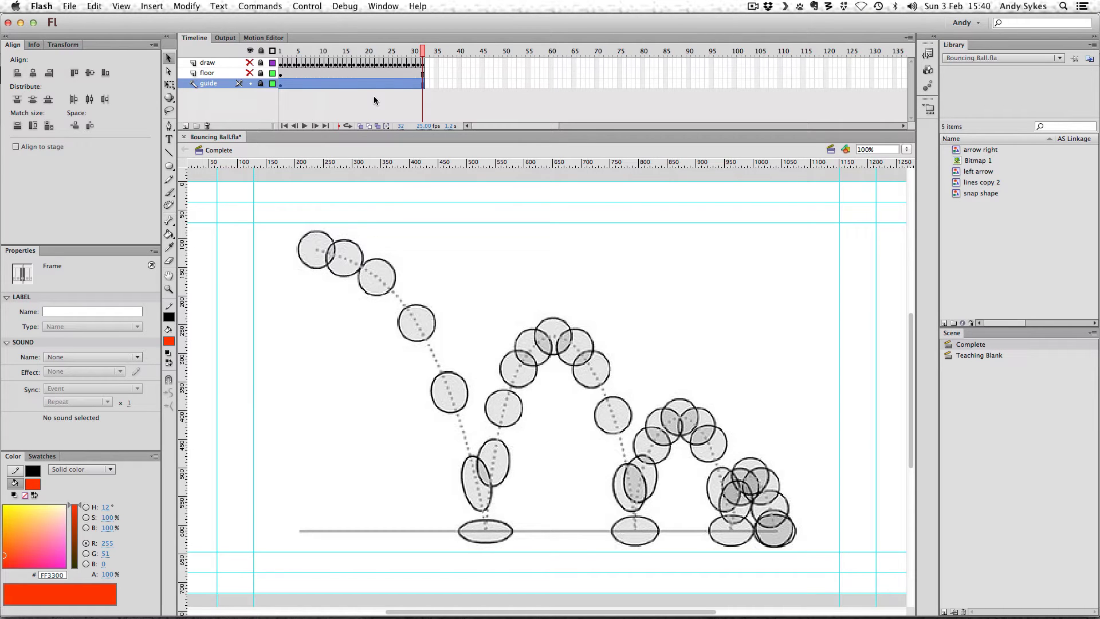
{"action": "left_click", "coordinate": [250, 84]}
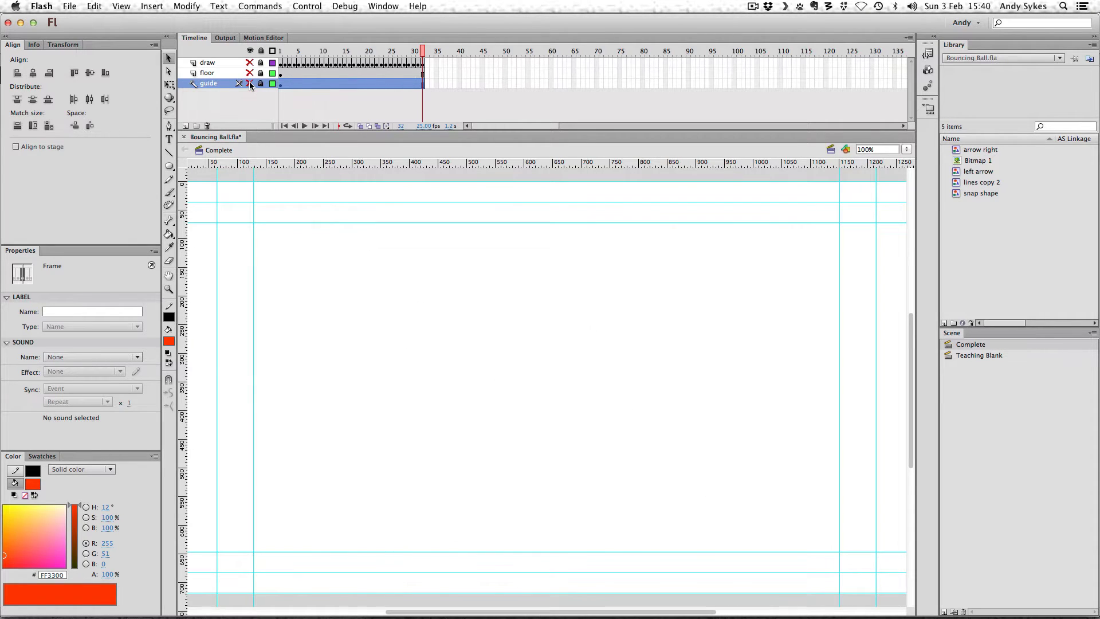
{"action": "left_click", "coordinate": [251, 84]}
Turn the floor line back on, reveal the red ball, and clear the frame selection
{"action": "left_click", "coordinate": [250, 73]}
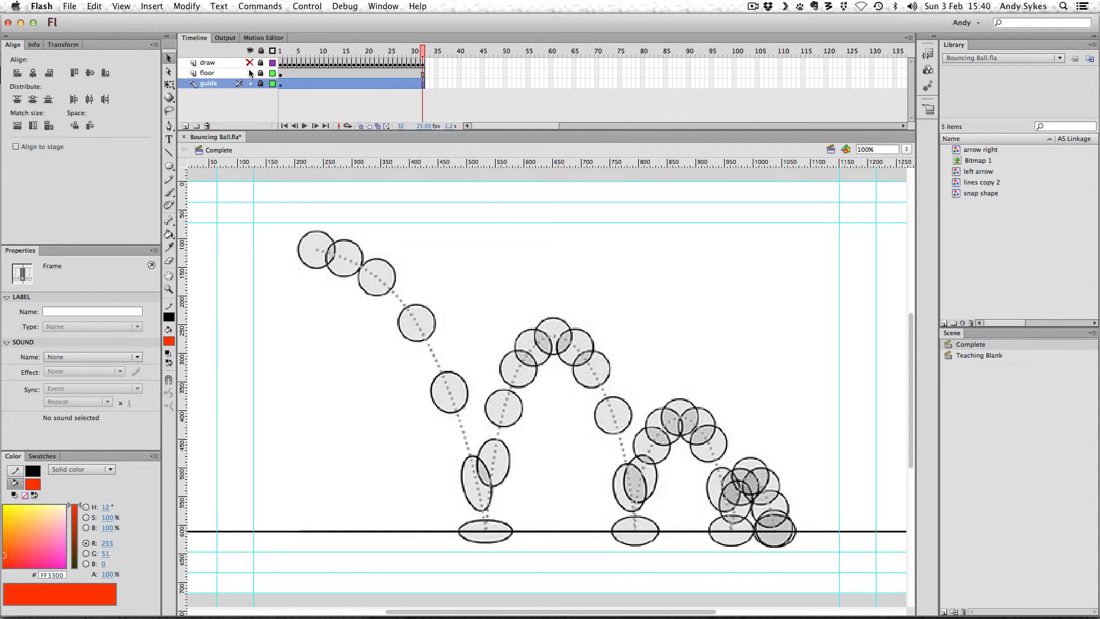
{"action": "left_click", "coordinate": [250, 73]}
{"action": "left_click", "coordinate": [250, 72]}
{"action": "left_click", "coordinate": [250, 72]}
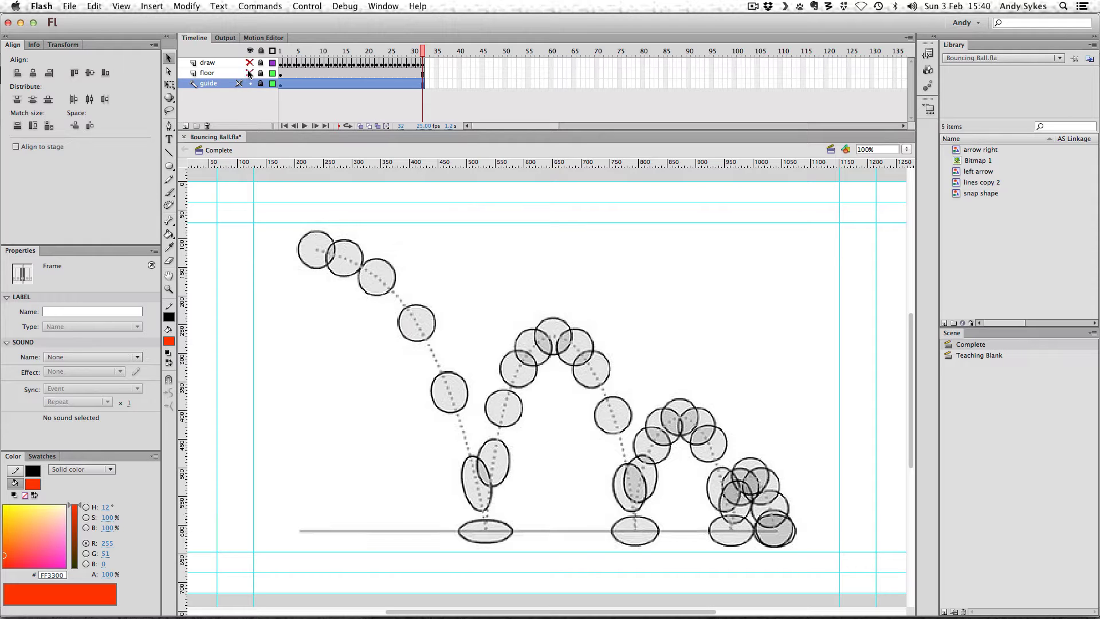
{"action": "left_click", "coordinate": [250, 72]}
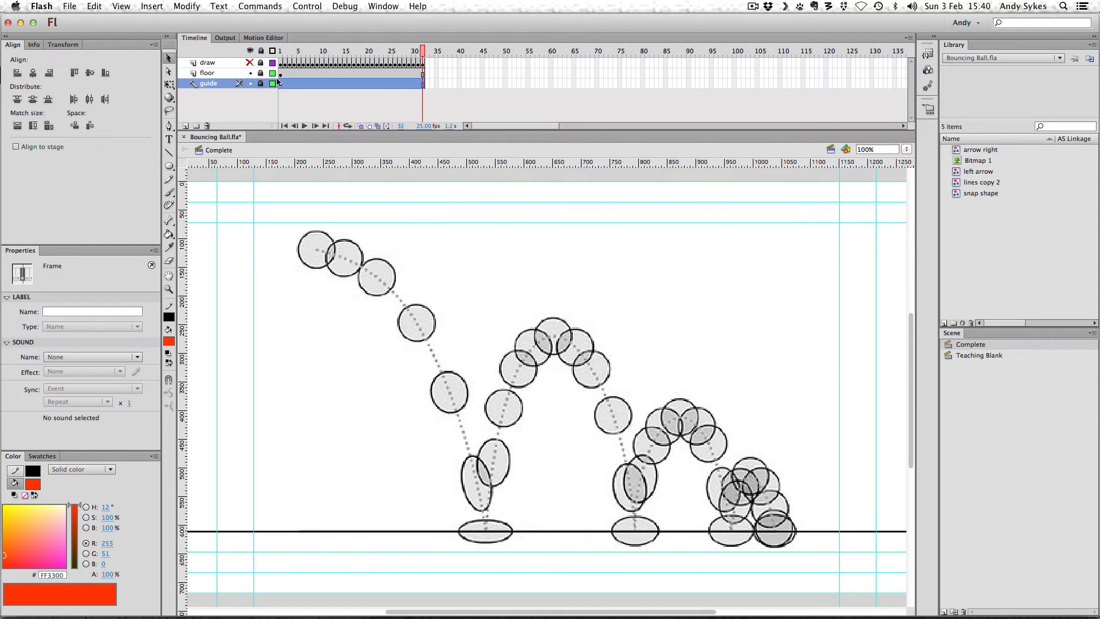
{"action": "left_click", "coordinate": [250, 63]}
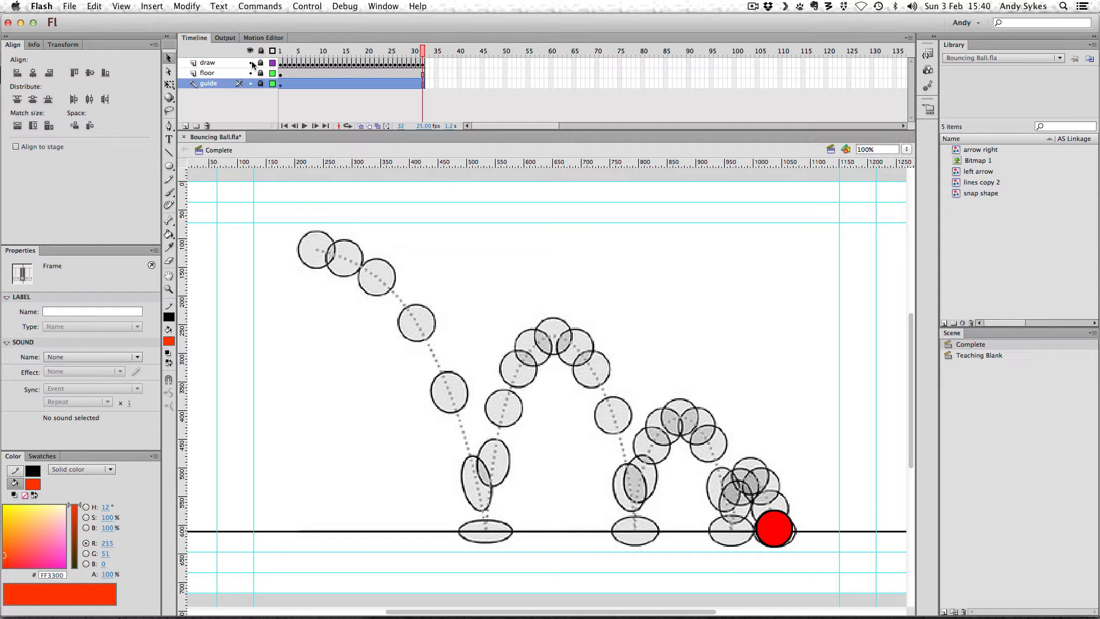
{"action": "left_click", "coordinate": [584, 314]}
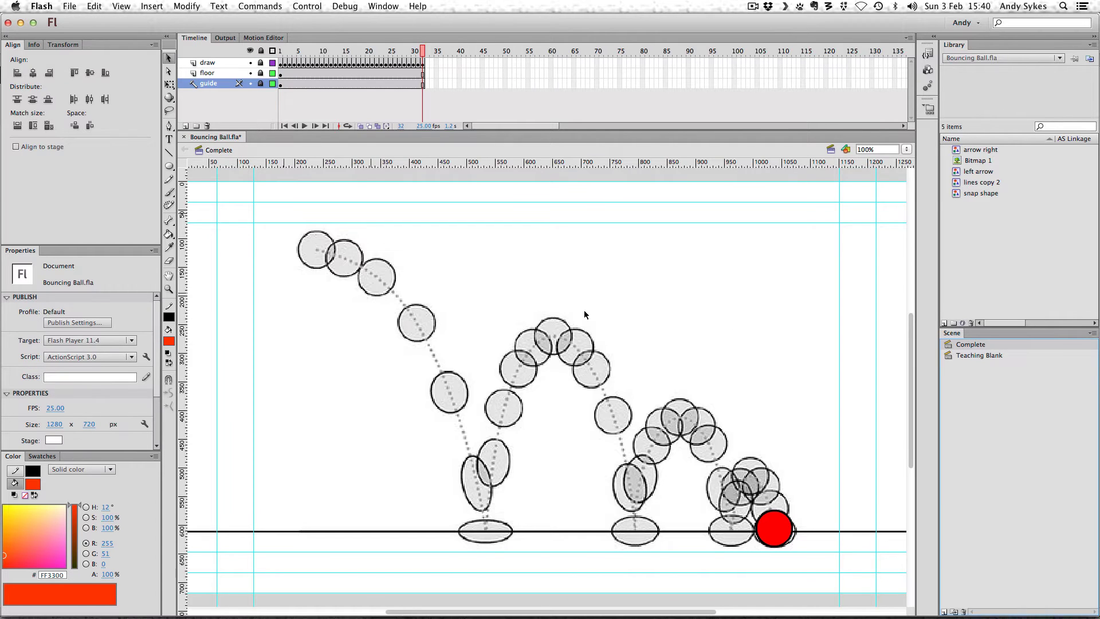
In the Teaching Blank scene, draw a 64×64 red circle over the first guide circle
{"action": "left_click", "coordinate": [960, 356]}
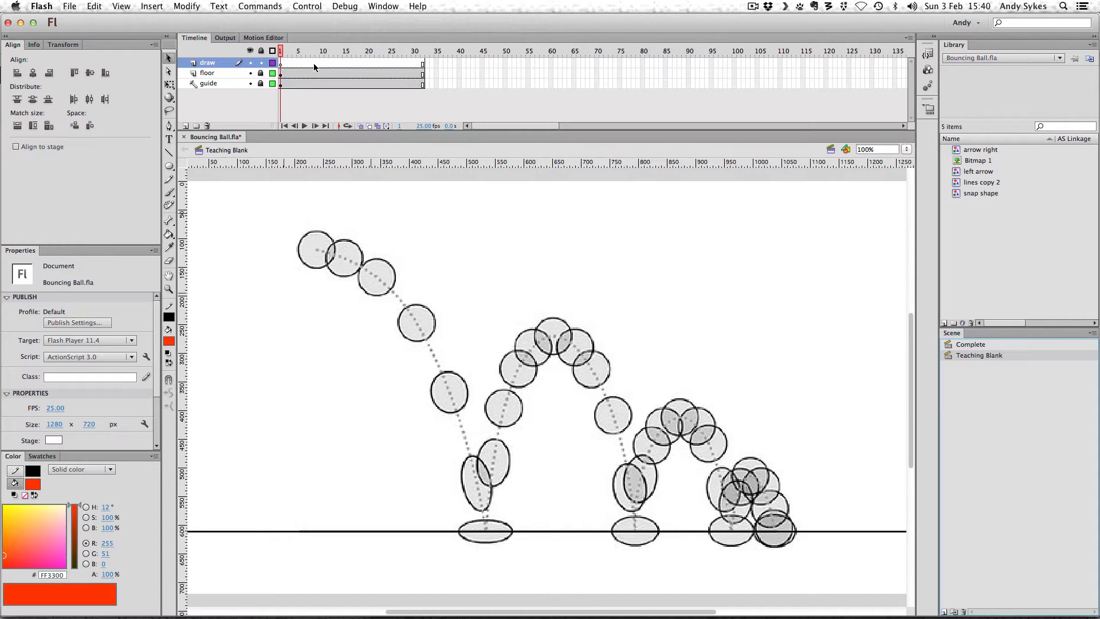
{"action": "left_click", "coordinate": [169, 167]}
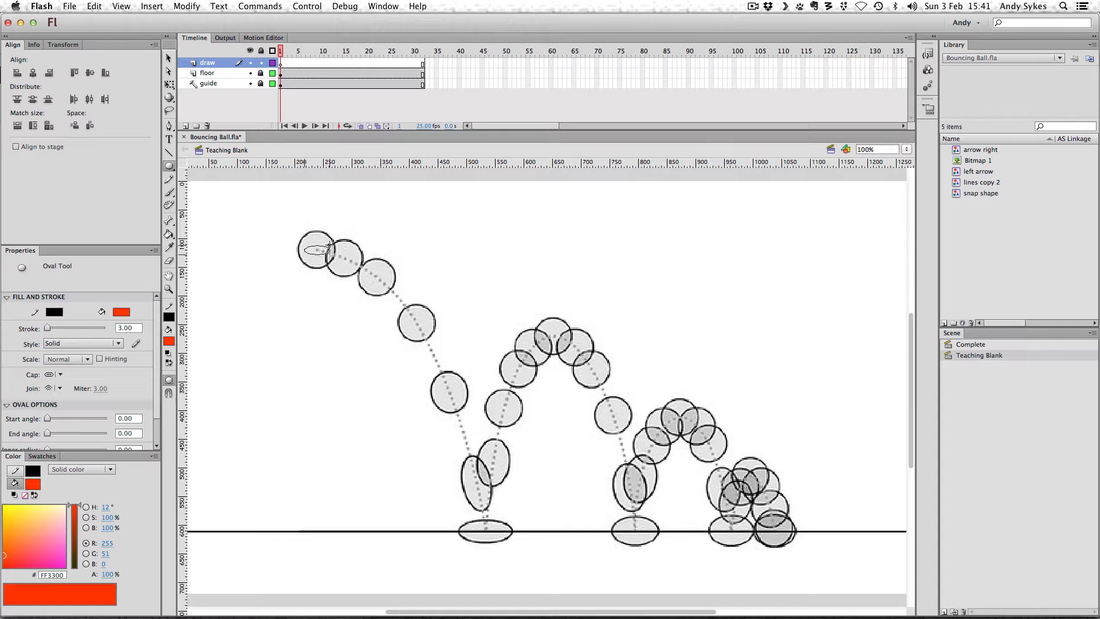
{"action": "left_click_drag", "start_coordinate": [303, 262], "coordinate": [334, 232]}
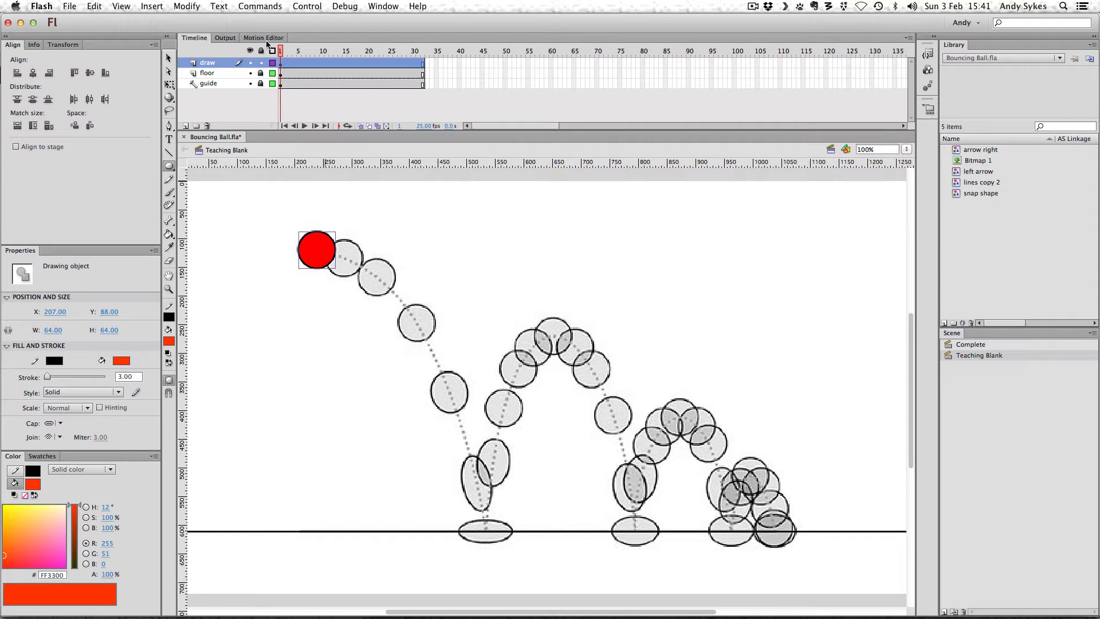
Check the ball against the guide, select frame 1 of the draw layer, and enable Object Drawing
{"action": "left_click", "coordinate": [250, 84]}
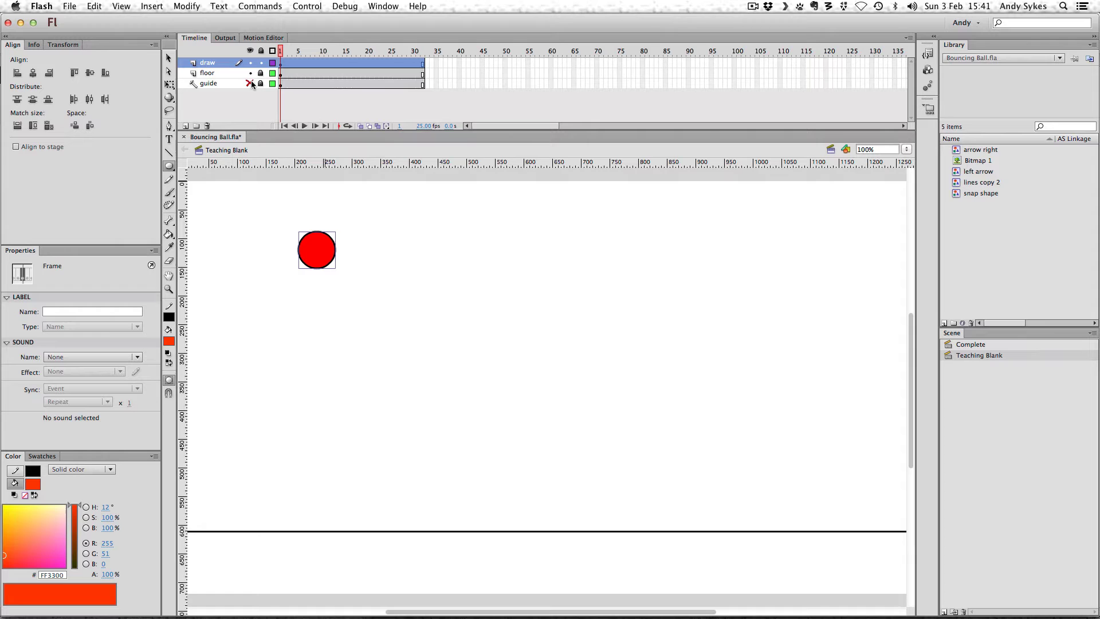
{"action": "left_click", "coordinate": [251, 83]}
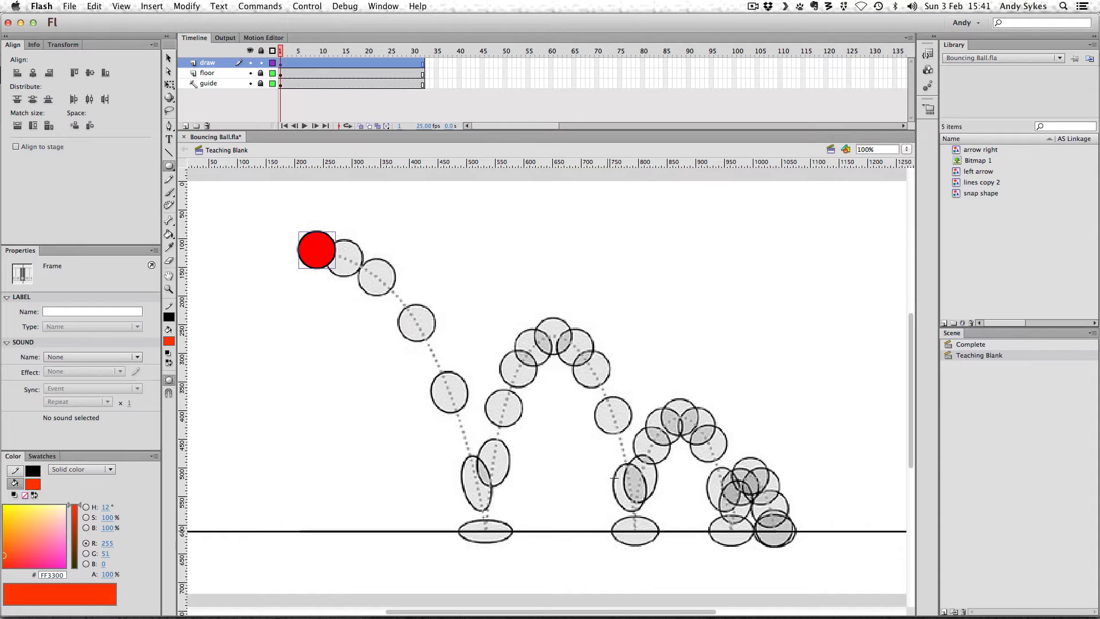
{"action": "left_click", "coordinate": [281, 65]}
{"action": "left_click", "coordinate": [281, 65]}
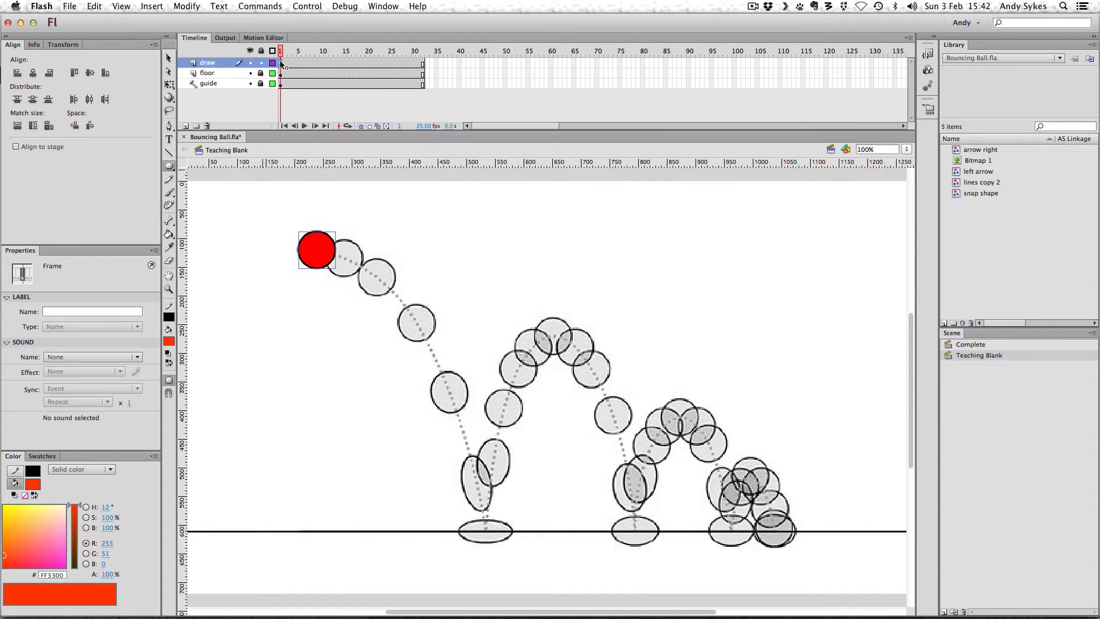
{"action": "left_click", "coordinate": [169, 380]}
On frames 2 and 3, move the red ball onto the next guide circles
{"action": "left_click", "coordinate": [286, 65]}
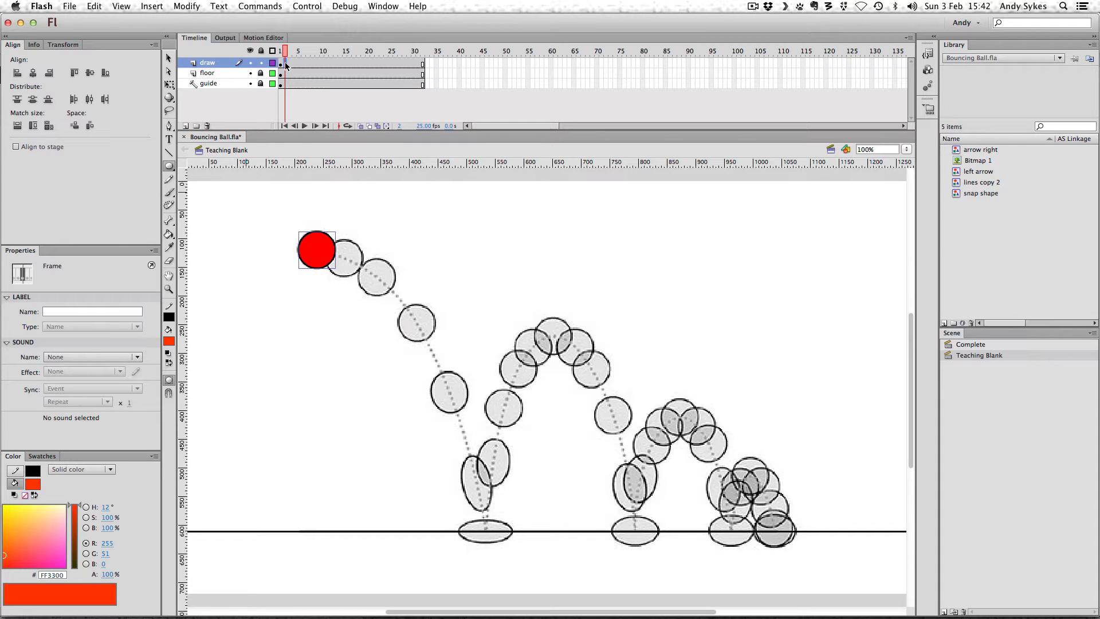
{"action": "left_click", "coordinate": [169, 58]}
{"action": "left_click_drag", "start_coordinate": [304, 254], "coordinate": [342, 271]}
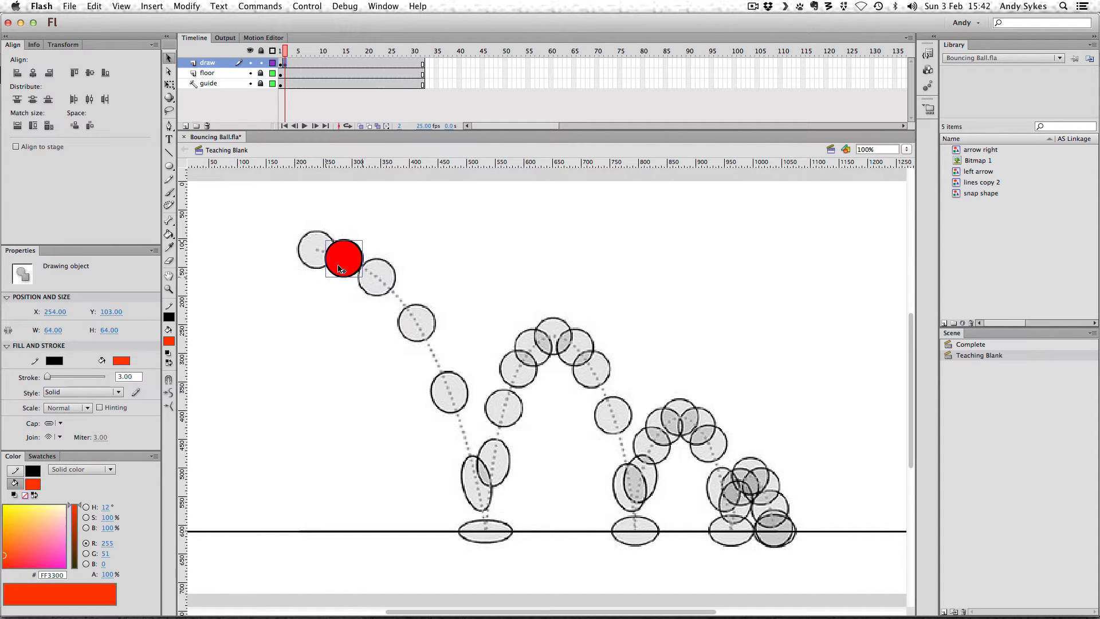
{"action": "left_click", "coordinate": [291, 64]}
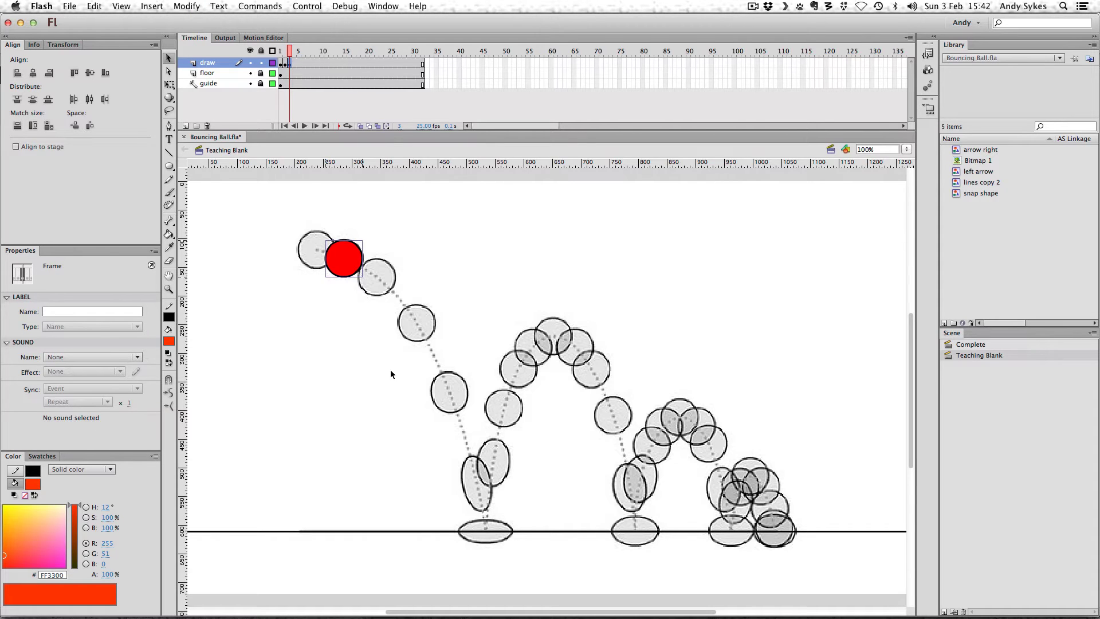
{"action": "left_click_drag", "start_coordinate": [354, 267], "coordinate": [388, 288]}
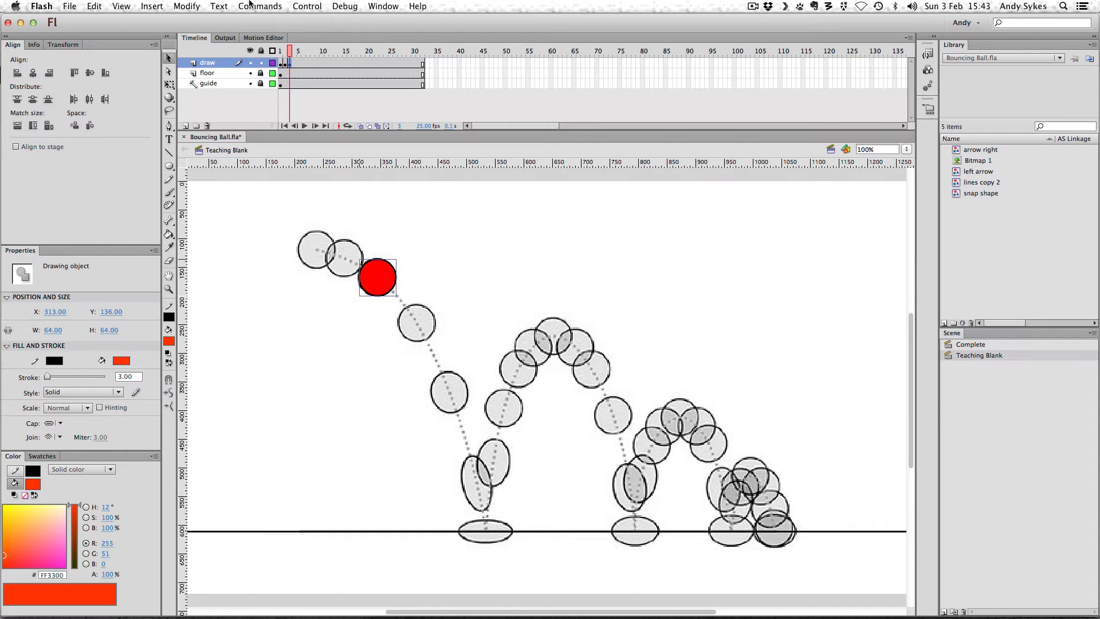
Move the ball down on frame 4, then keyframe frame 5 with the ball at X 438.95, Y 336
{"action": "left_click", "coordinate": [295, 65]}
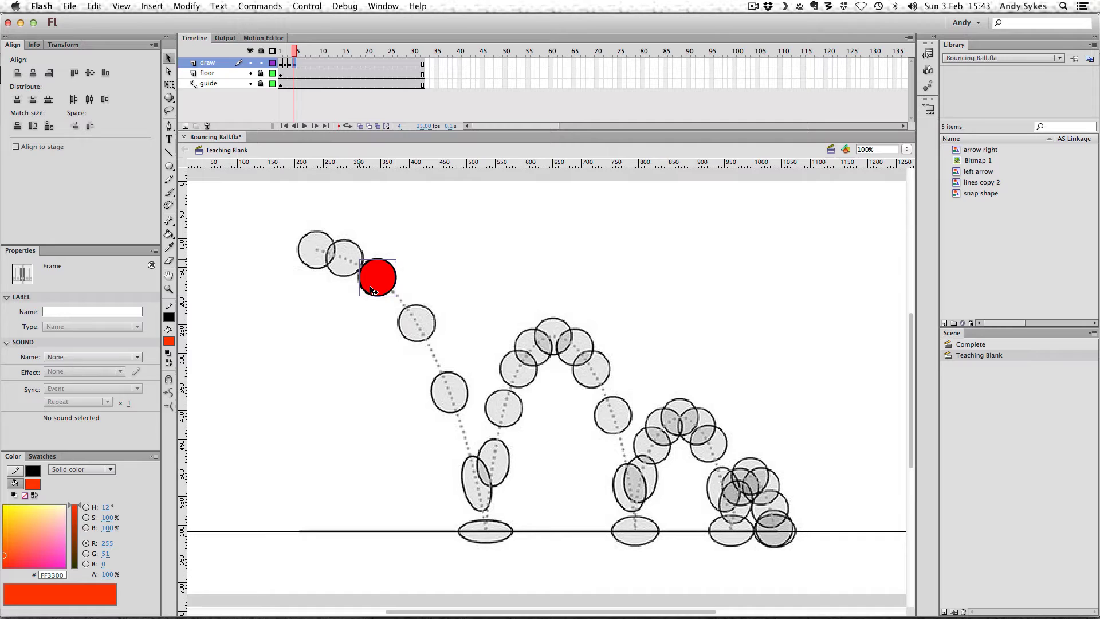
{"action": "left_click_drag", "start_coordinate": [372, 290], "coordinate": [411, 334]}
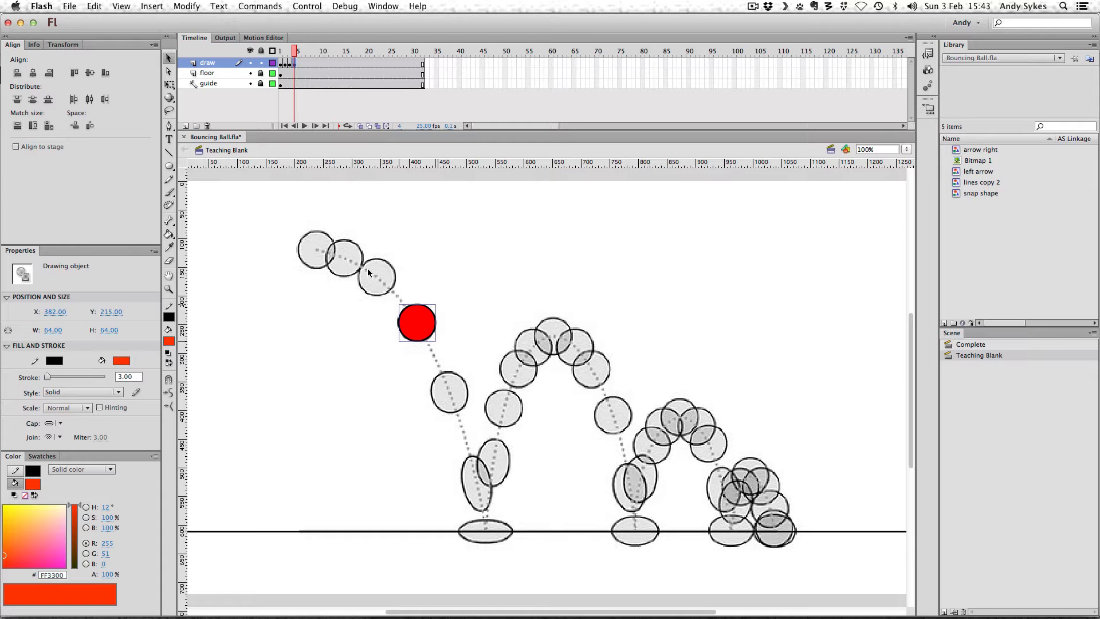
{"action": "left_click", "coordinate": [298, 64]}
{"action": "key", "text": "F6"}
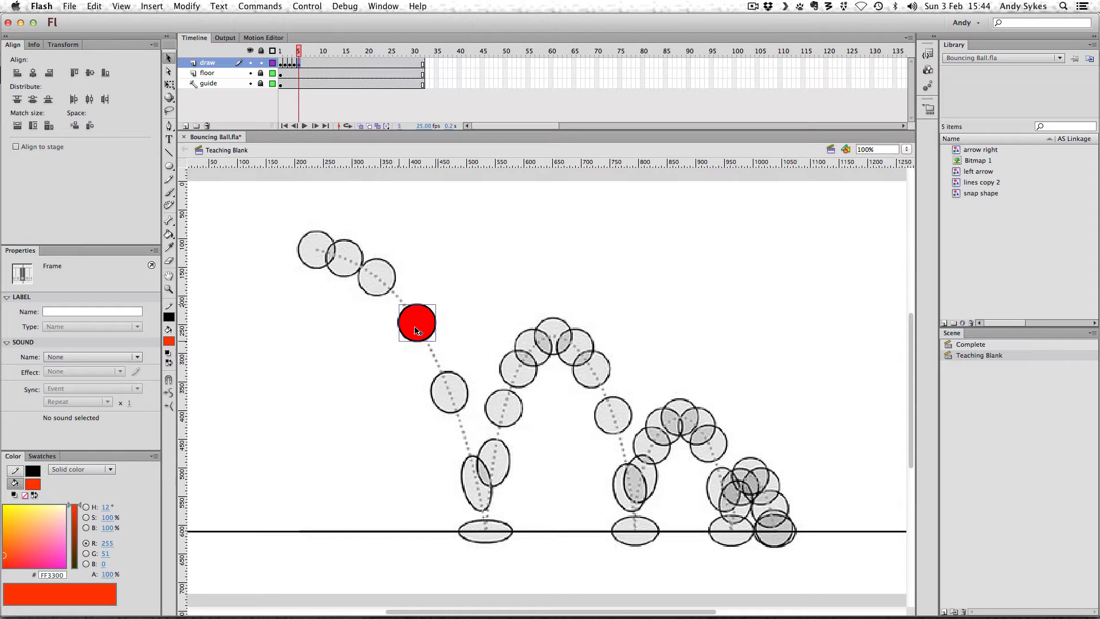
{"action": "left_click_drag", "start_coordinate": [417, 334], "coordinate": [449, 400]}
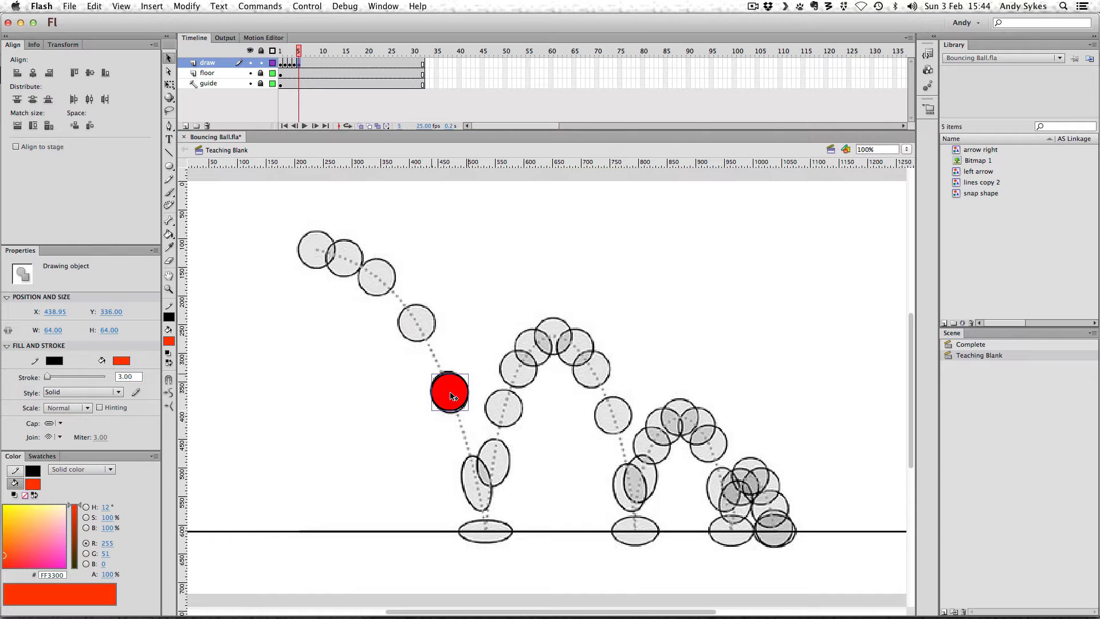
Stretch the frame 5 ball slightly taller at its top and bottom
{"action": "left_click", "coordinate": [168, 85]}
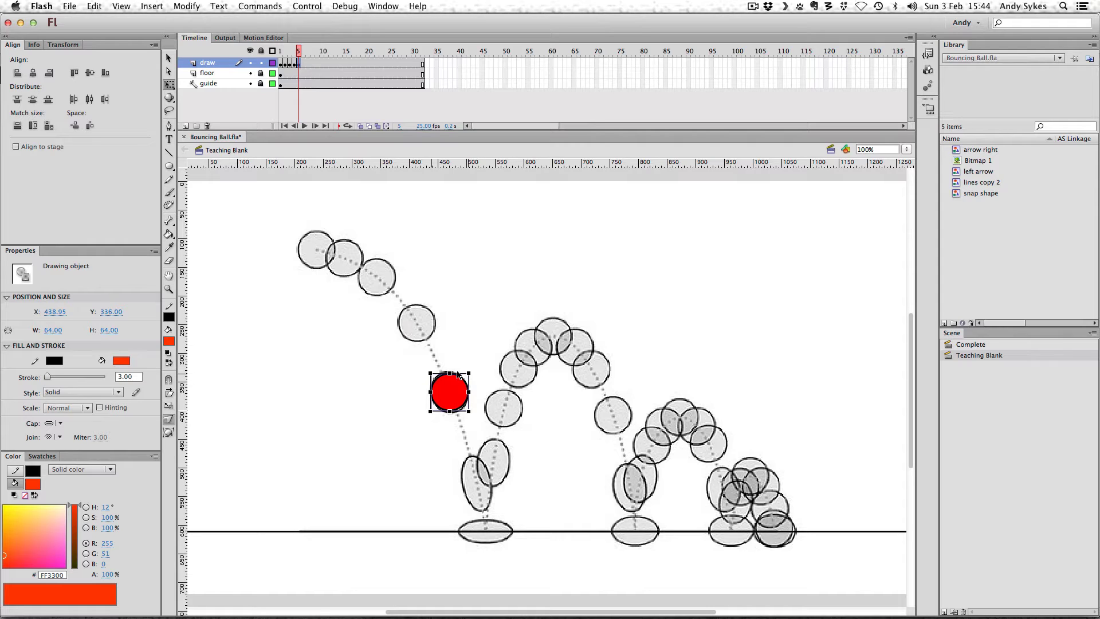
{"action": "left_click_drag", "start_coordinate": [449, 373], "coordinate": [451, 372]}
{"action": "left_click_drag", "start_coordinate": [450, 416], "coordinate": [451, 414]}
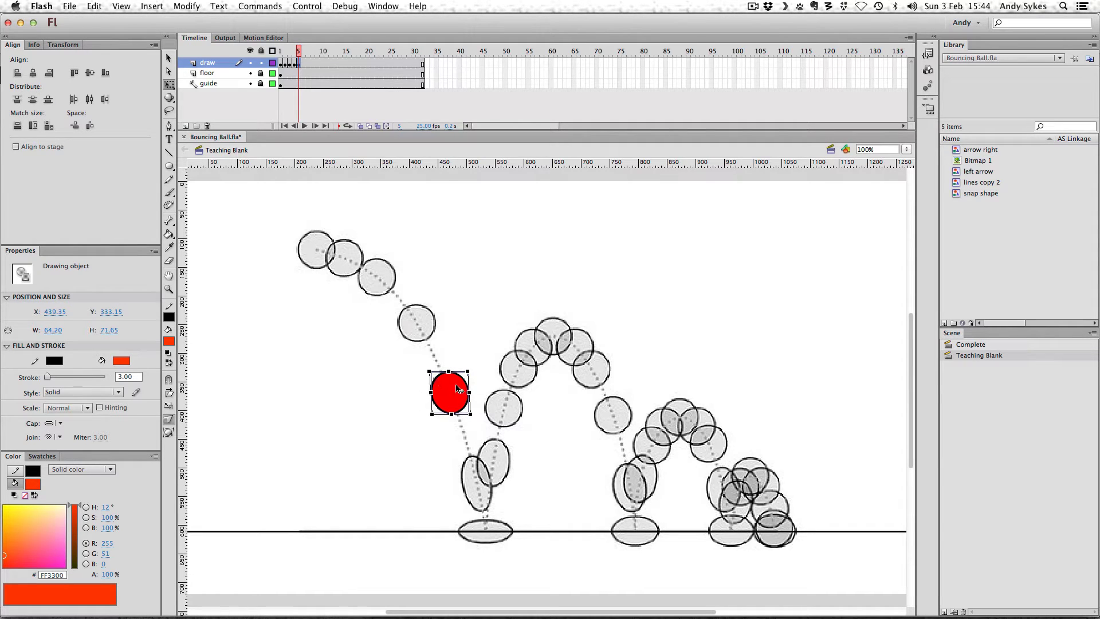
{"action": "left_click", "coordinate": [483, 355]}
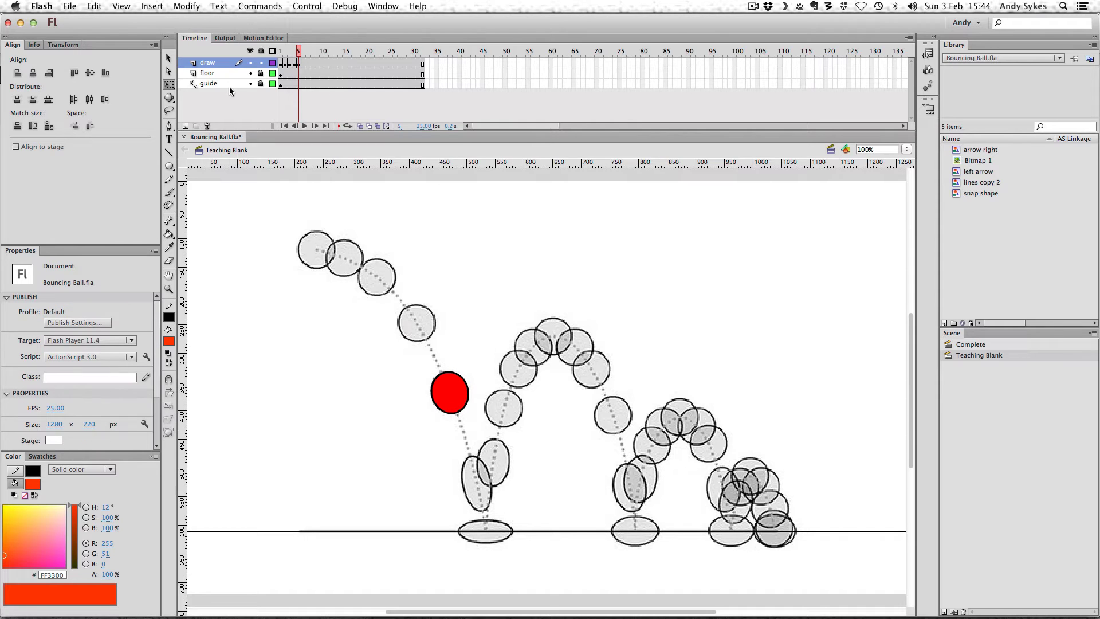
On frame 6, move the ball near the floor and distort it into a 54.40 × 93.60 narrow oval
{"action": "left_click", "coordinate": [303, 63]}
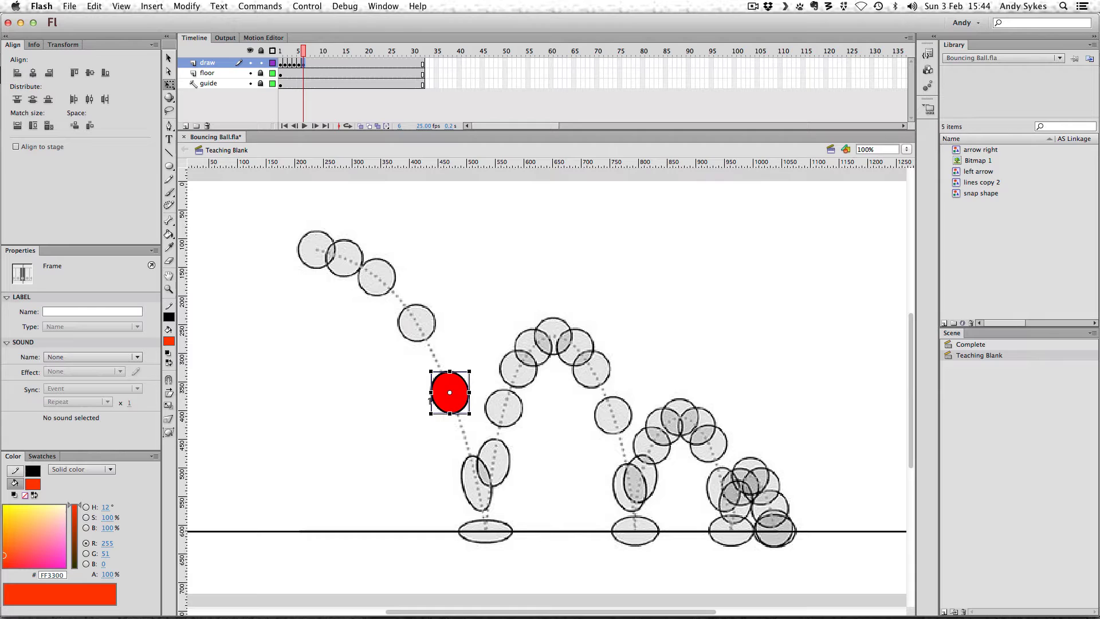
{"action": "left_click_drag", "start_coordinate": [447, 405], "coordinate": [474, 497]}
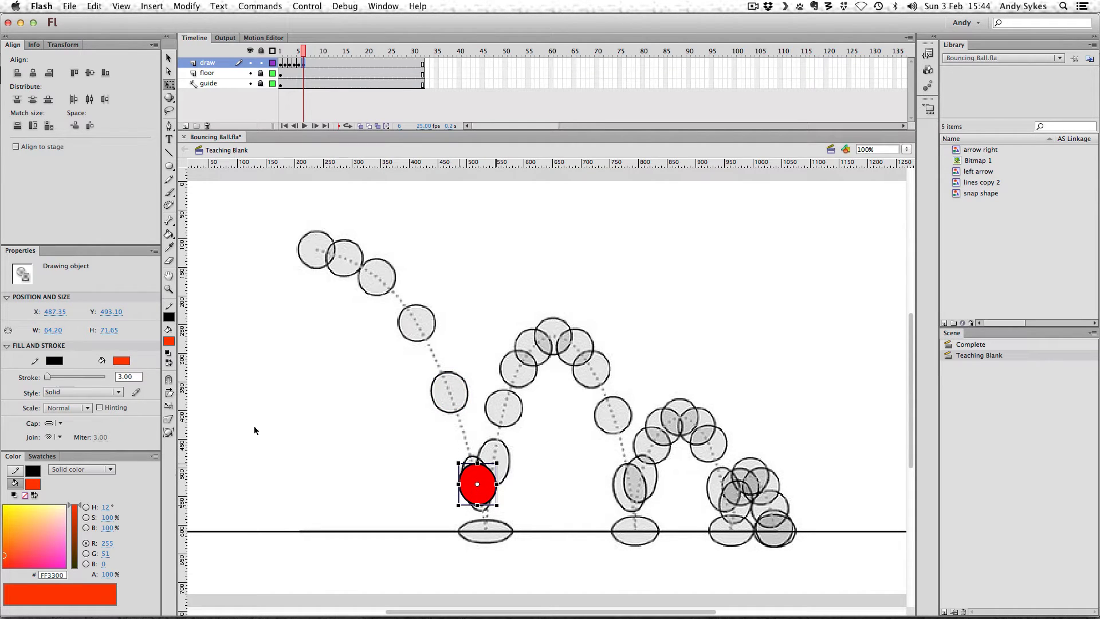
{"action": "left_click", "coordinate": [169, 419]}
{"action": "left_click_drag", "start_coordinate": [497, 484], "coordinate": [474, 456]}
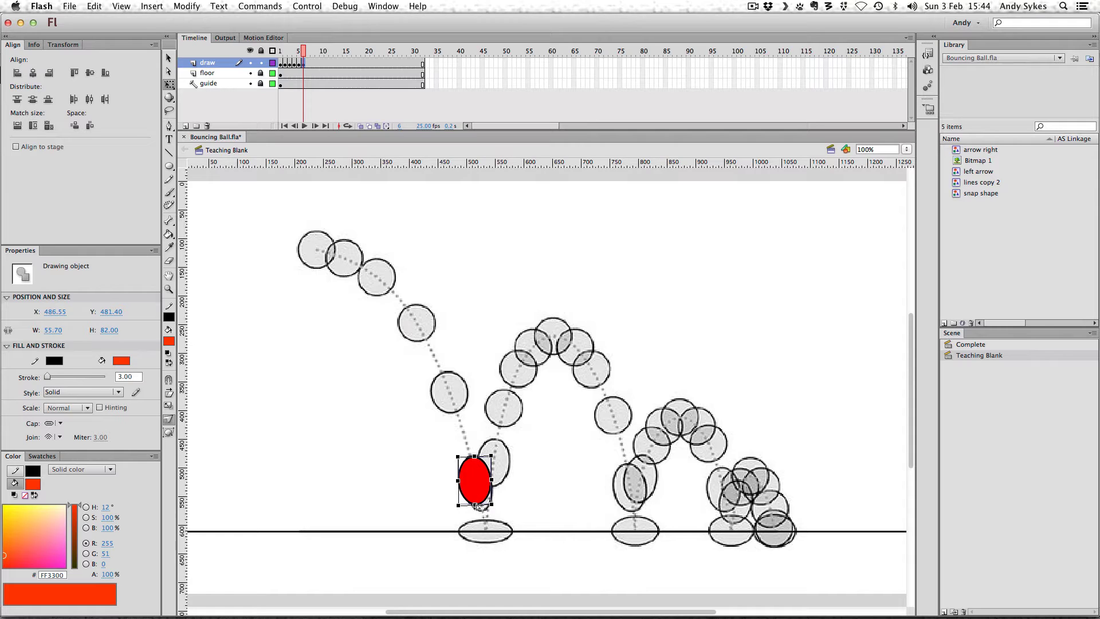
{"action": "left_click_drag", "start_coordinate": [478, 508], "coordinate": [464, 486]}
{"action": "key", "text": "Left"}
{"action": "key", "text": "Left"}
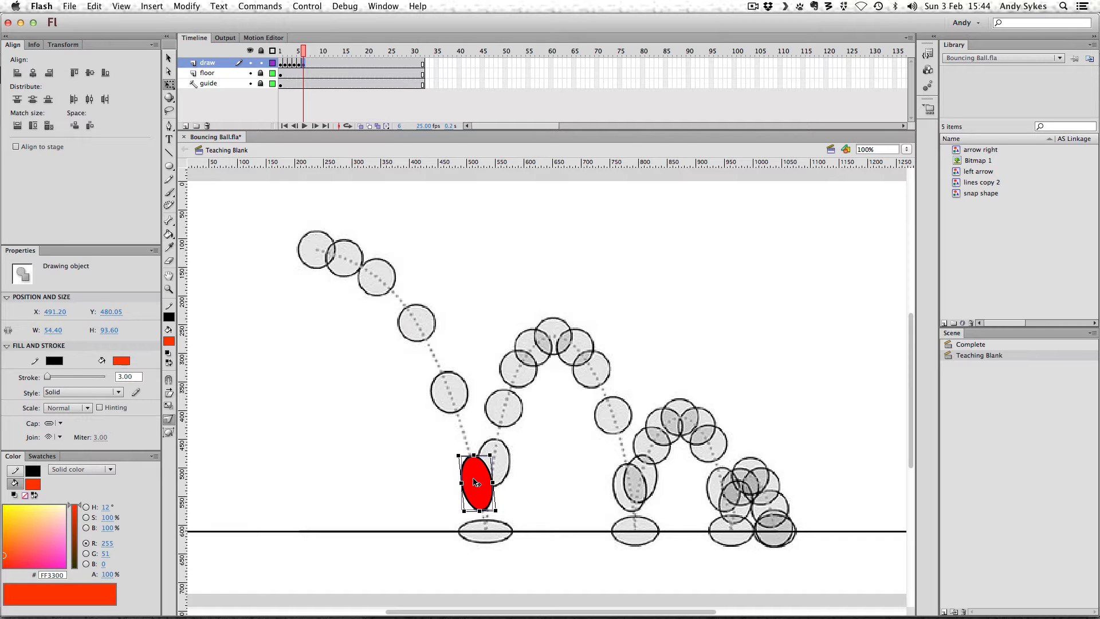
{"action": "left_click", "coordinate": [405, 469]}
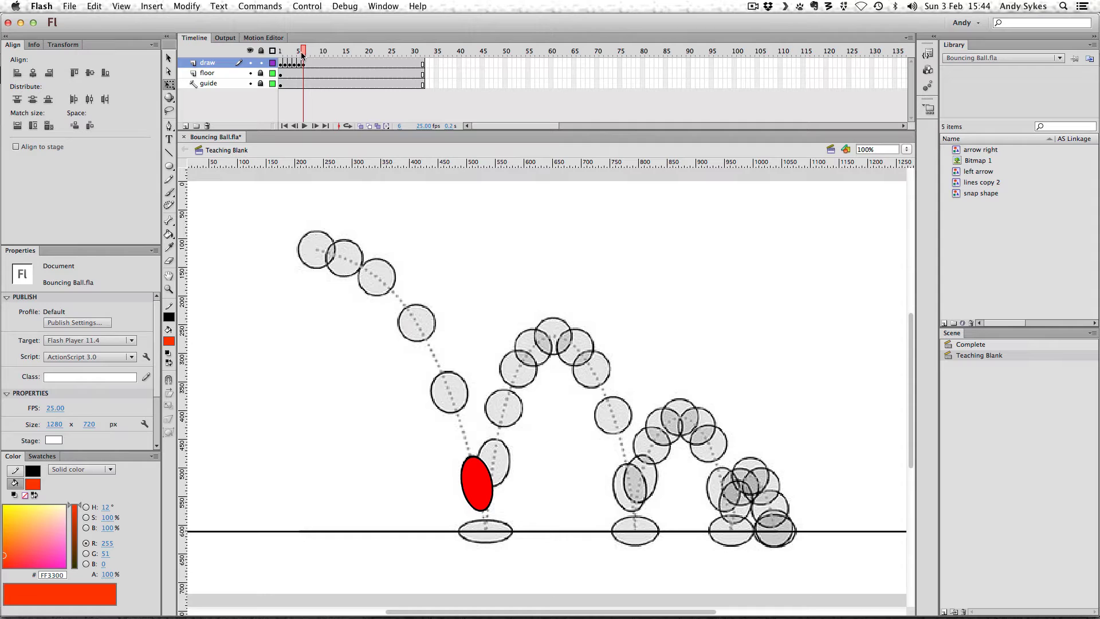
Hide the guide layer, scrub back to preview the motion, then show the guide again
{"action": "left_click", "coordinate": [251, 83]}
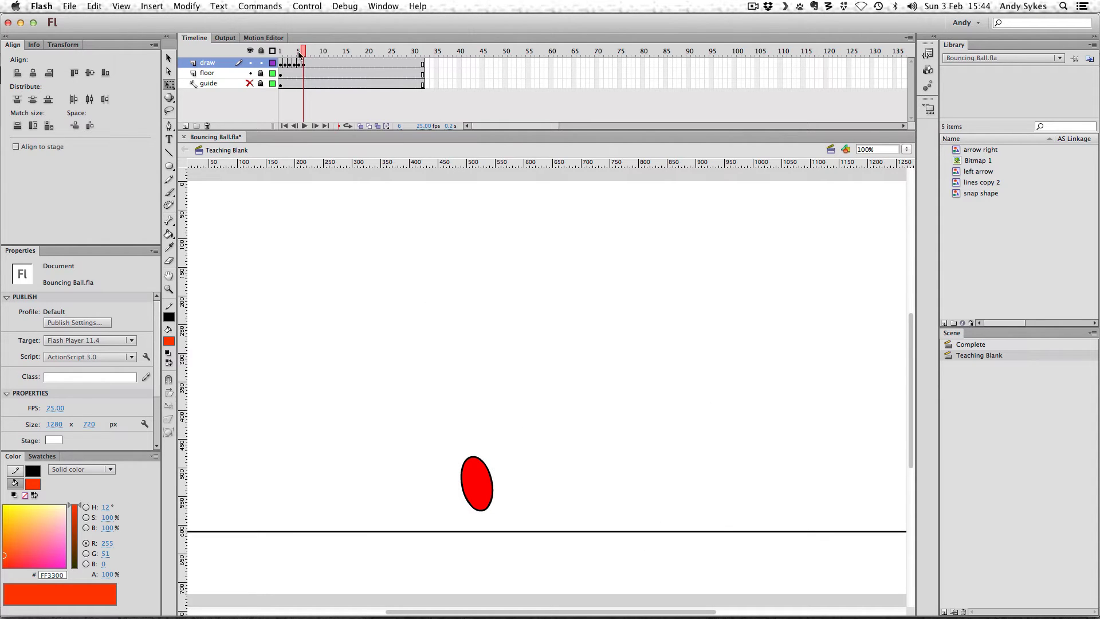
{"action": "mouse_move", "coordinate": [301, 53]}
{"action": "left_mouse_down"}
{"action": "mouse_move", "coordinate": [280, 58]}
{"action": "mouse_move", "coordinate": [303, 55]}
{"action": "left_mouse_up"}
{"action": "left_click", "coordinate": [251, 83]}
On frame 7, move the ball onto the floor line and distort it into a wide, flat oval
{"action": "left_click", "coordinate": [308, 62]}
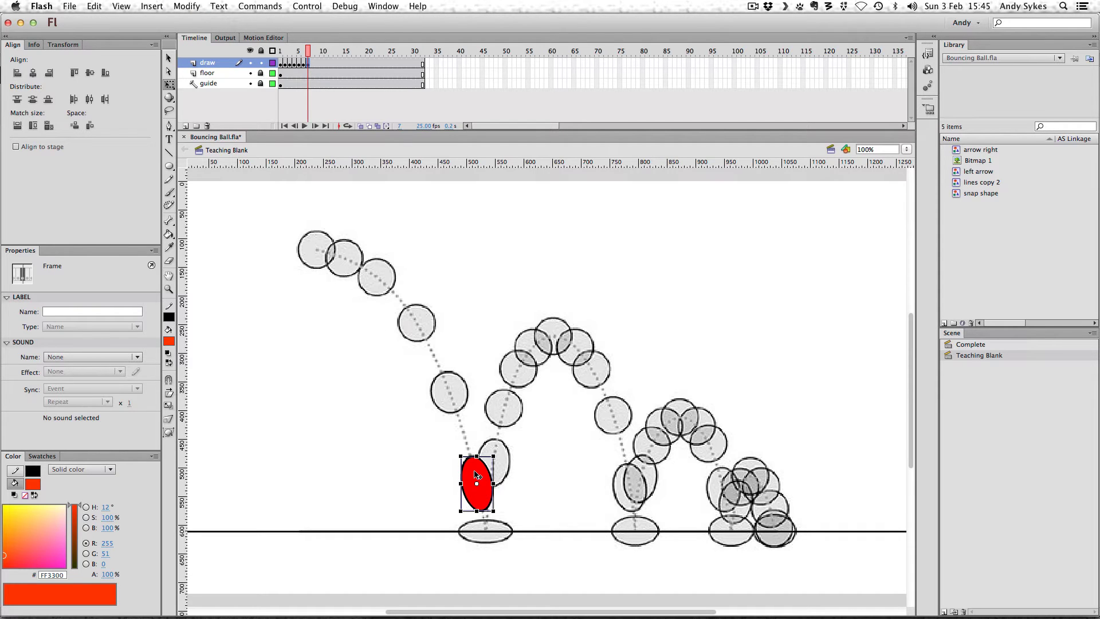
{"action": "mouse_move", "coordinate": [477, 473]}
{"action": "left_mouse_down"}
{"action": "mouse_move", "coordinate": [483, 518]}
{"action": "mouse_move", "coordinate": [508, 502]}
{"action": "mouse_move", "coordinate": [494, 518]}
{"action": "left_mouse_up"}
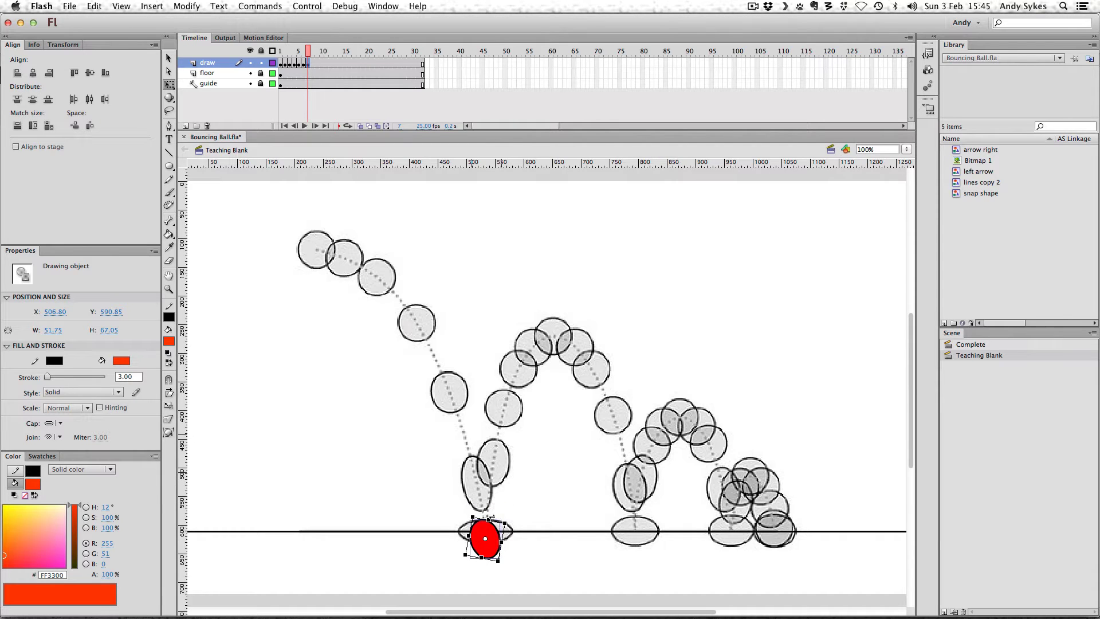
{"action": "left_click", "coordinate": [169, 419]}
{"action": "left_click_drag", "start_coordinate": [506, 524], "coordinate": [516, 521]}
{"action": "left_click_drag", "start_coordinate": [465, 554], "coordinate": [517, 533]}
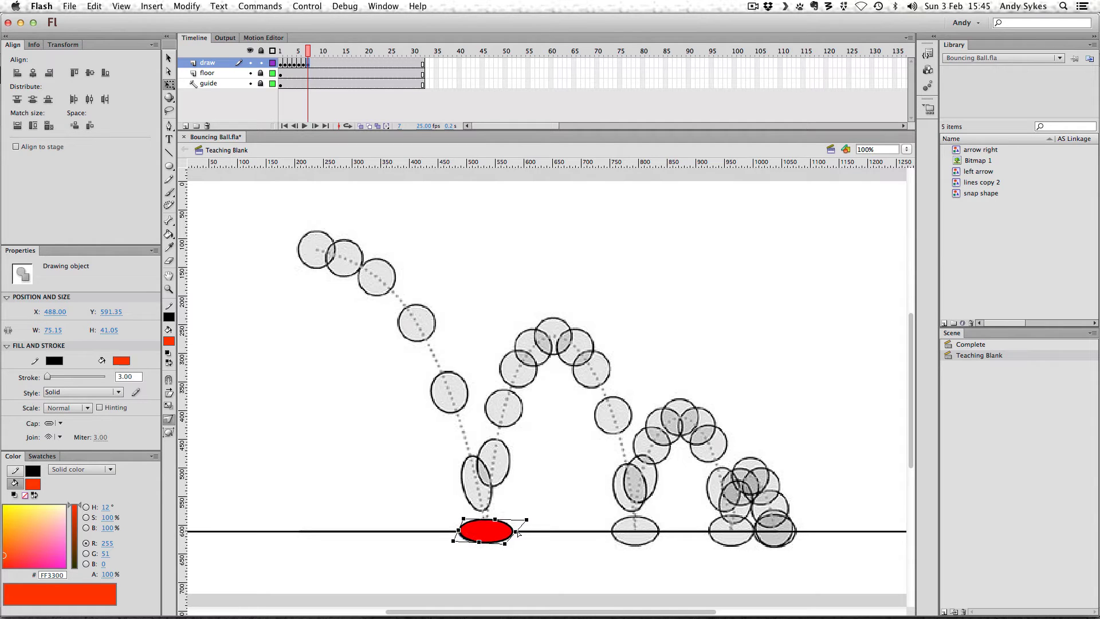
{"action": "left_click", "coordinate": [520, 538]}
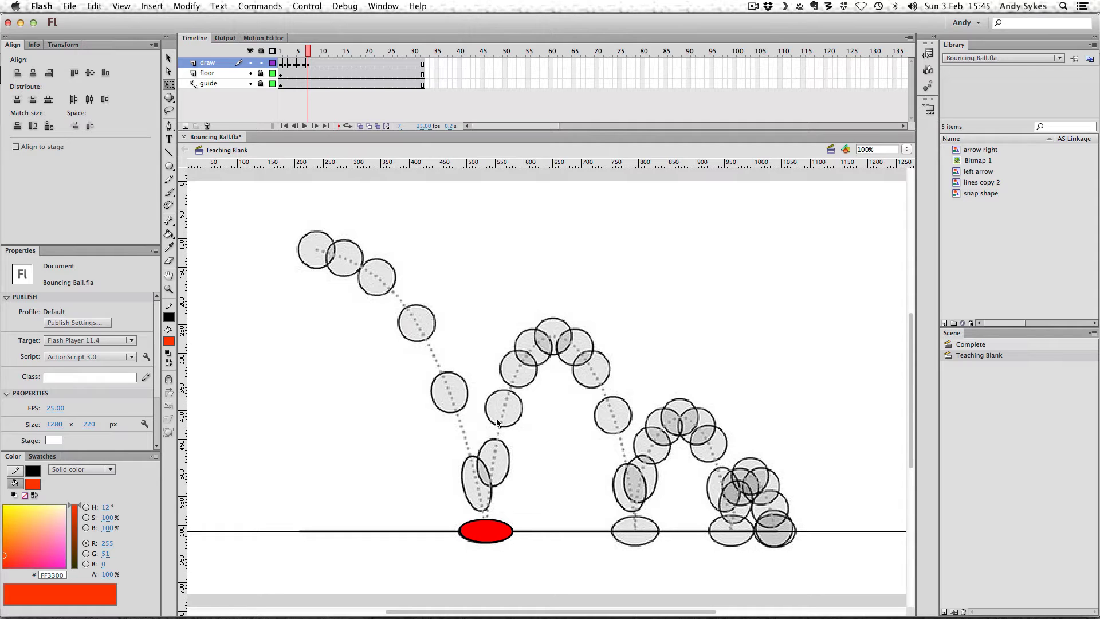
{"action": "left_click", "coordinate": [313, 64]}
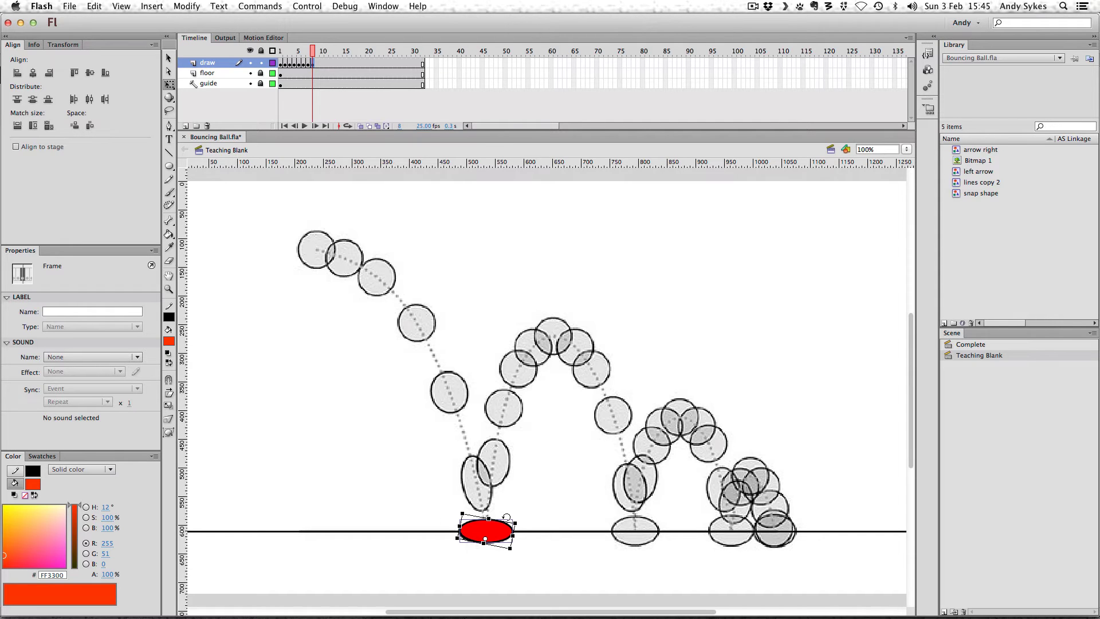
{"action": "left_click", "coordinate": [308, 64]}
Replace frame 8's ball with the pasted tall ellipse, tilted about 18° and resized to 57.30 × 81.25
{"action": "left_click", "coordinate": [303, 64]}
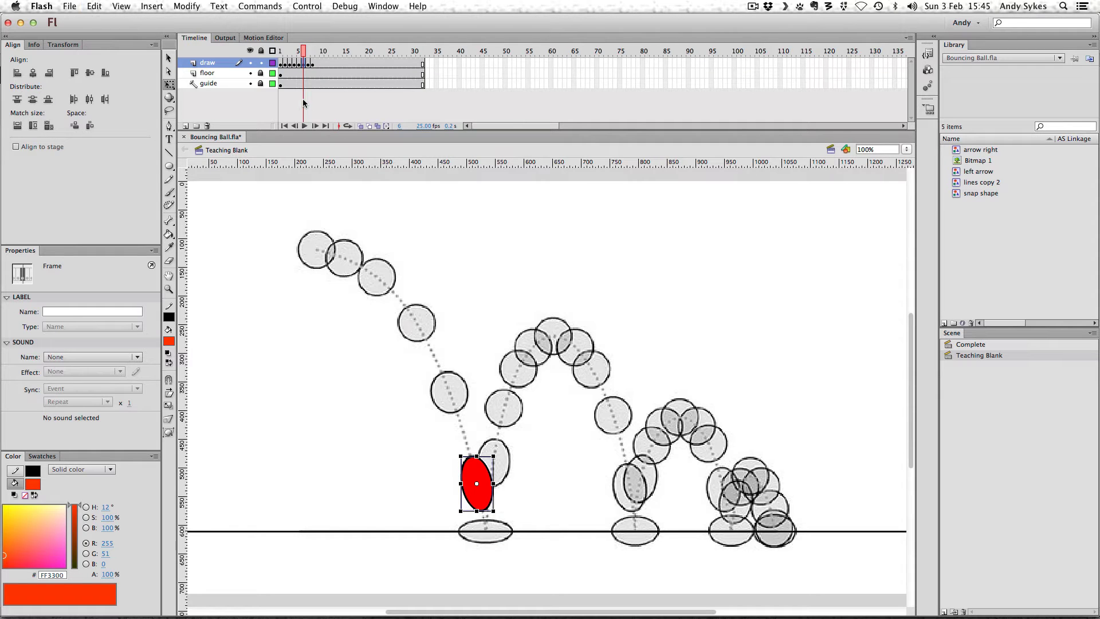
{"action": "left_click", "coordinate": [312, 64]}
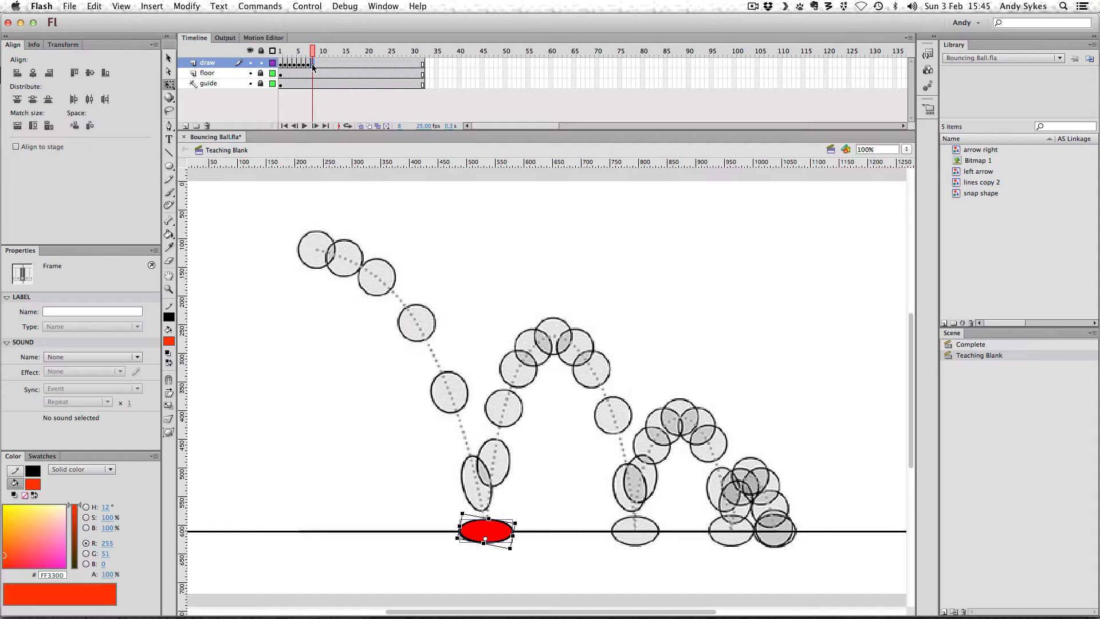
{"action": "key", "text": "Delete"}
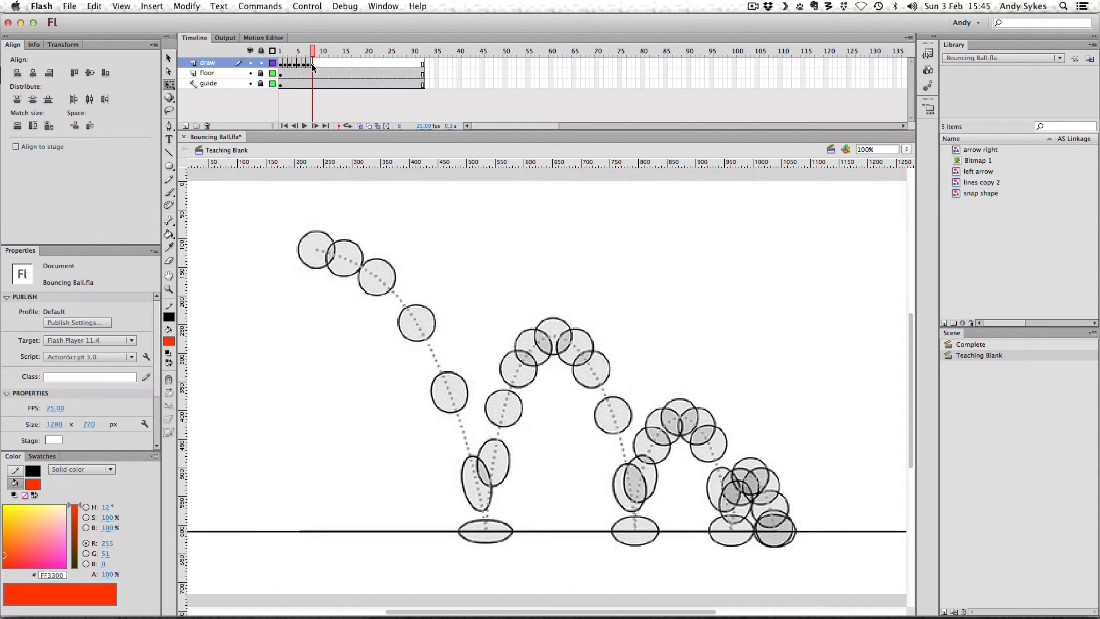
{"action": "key", "text": "super+v"}
{"action": "left_click_drag", "start_coordinate": [547, 393], "coordinate": [497, 464]}
{"action": "left_click_drag", "start_coordinate": [510, 422], "coordinate": [519, 433]}
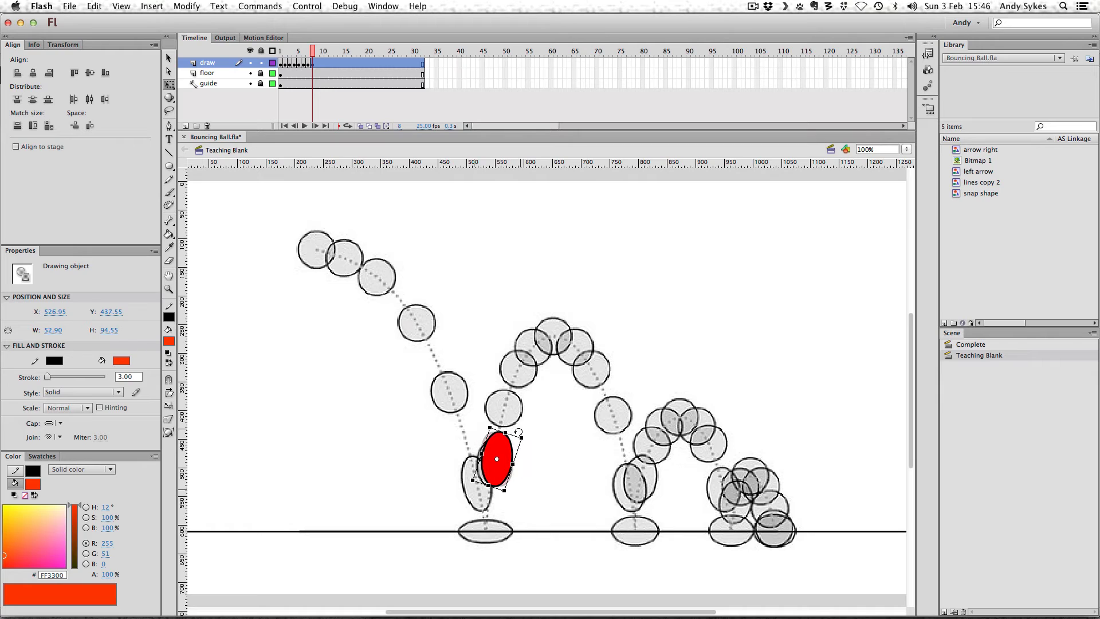
{"action": "key", "text": "Left"}
{"action": "key", "text": "Left"}
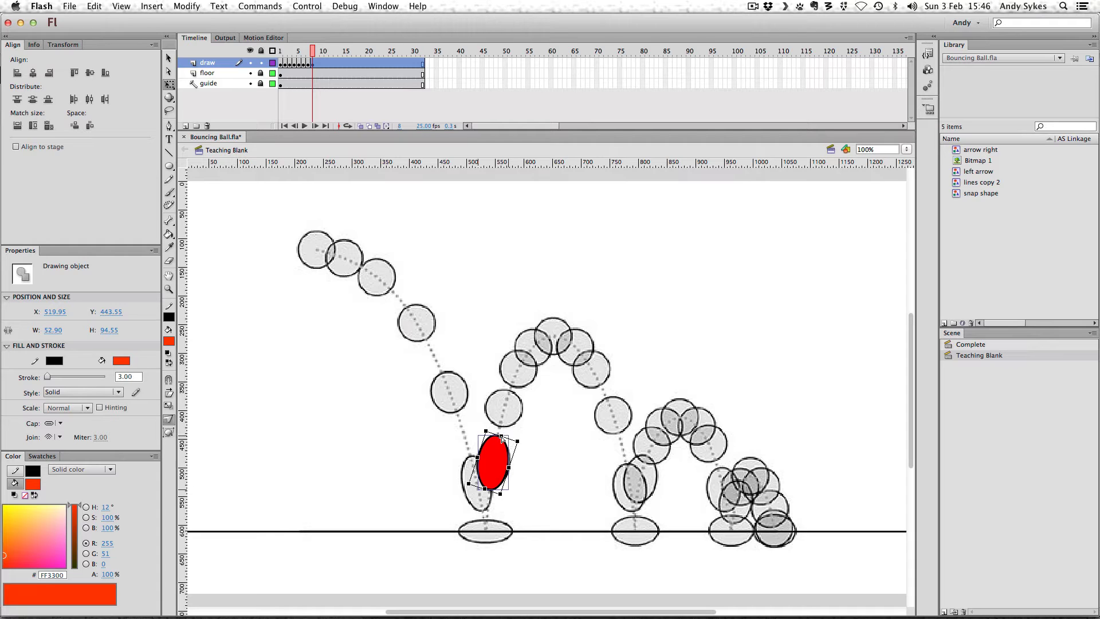
{"action": "left_click_drag", "start_coordinate": [502, 438], "coordinate": [502, 442]}
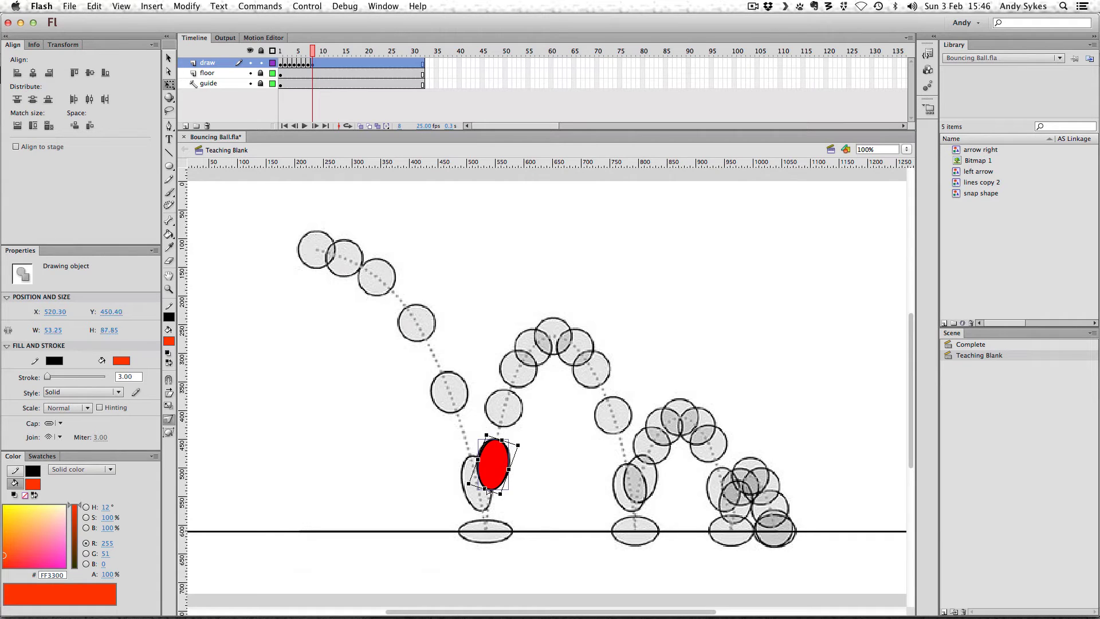
{"action": "left_click_drag", "start_coordinate": [487, 491], "coordinate": [476, 457]}
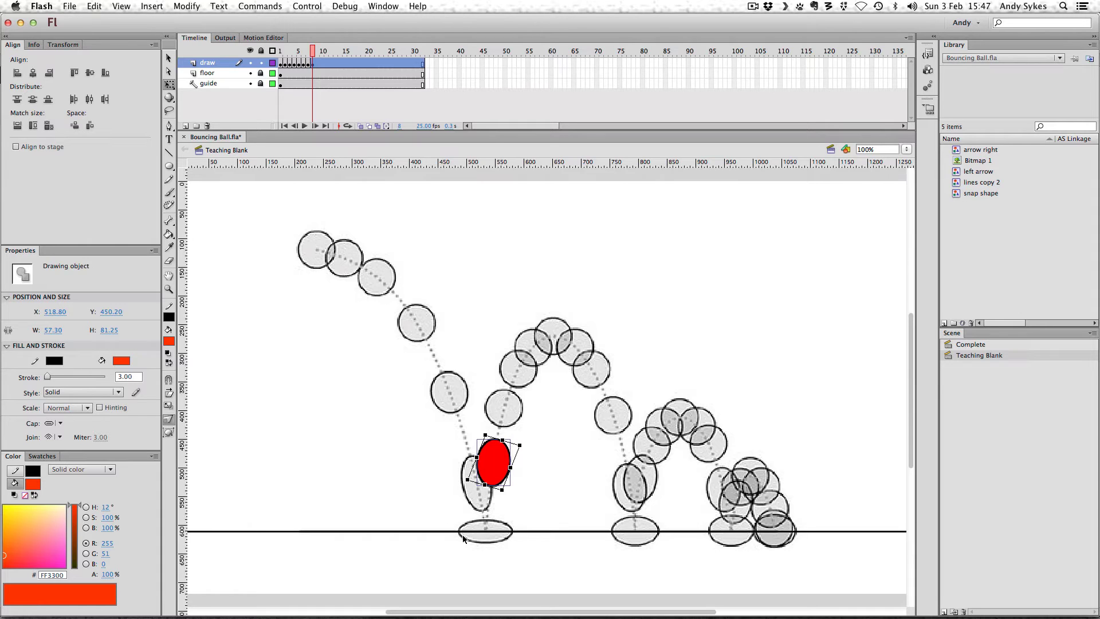
Save the Bouncing Ball document with Cmd+S
{"action": "key", "text": "super+s"}
Replace the stretched oval on frame 9 with a round red ball placed on the guide
{"action": "left_click", "coordinate": [289, 53]}
{"action": "left_click_drag", "start_coordinate": [326, 224], "coordinate": [485, 329]}
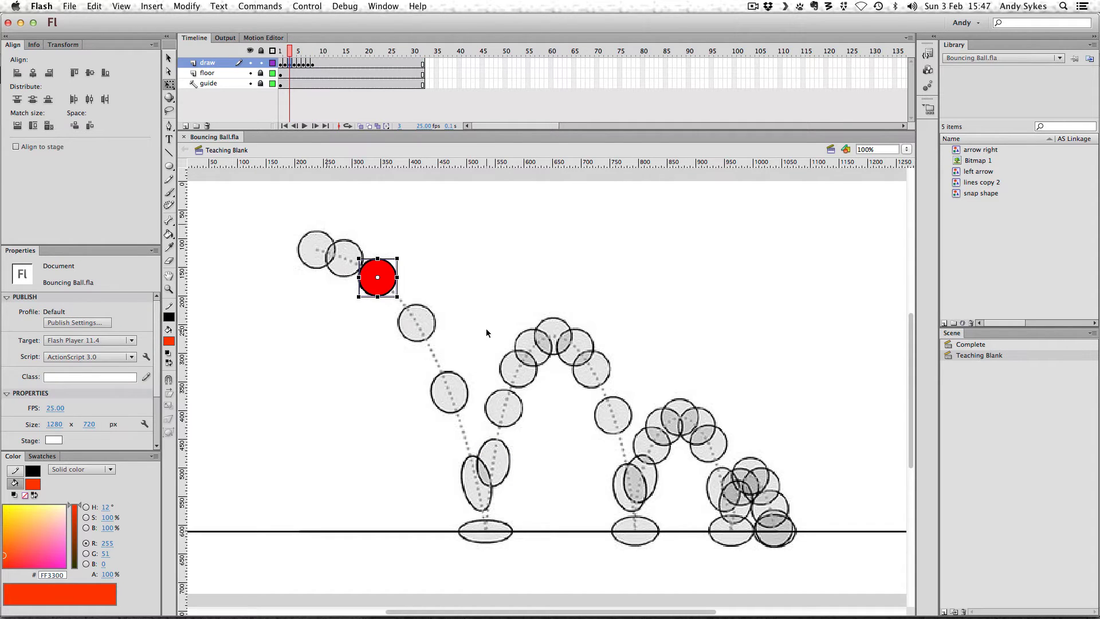
{"action": "left_click", "coordinate": [312, 63]}
{"action": "left_click", "coordinate": [308, 64]}
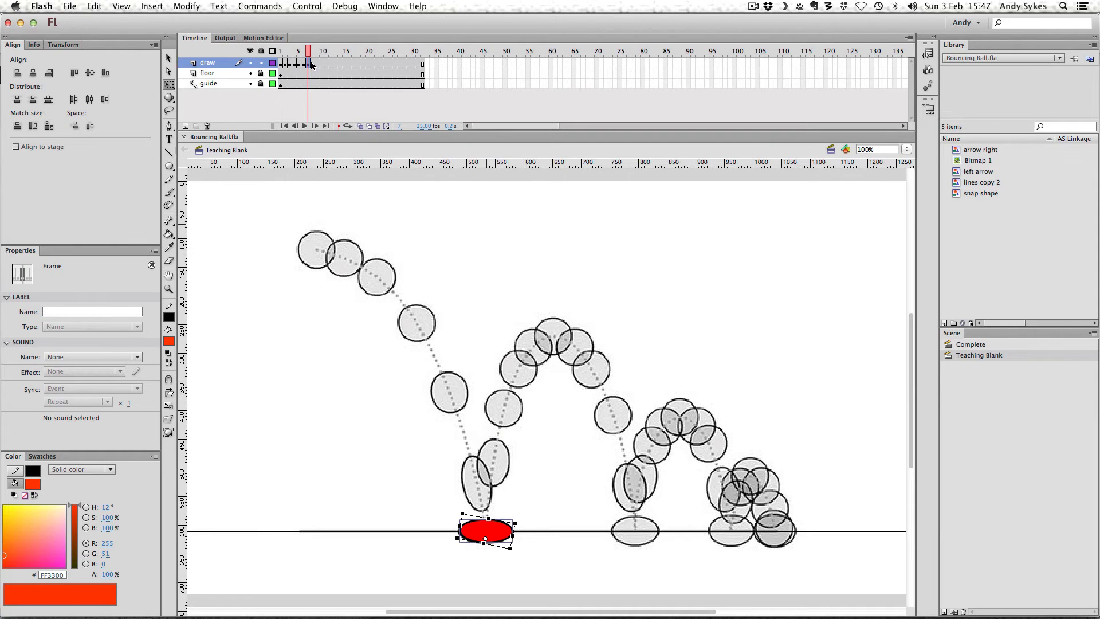
{"action": "left_click", "coordinate": [313, 64]}
{"action": "left_click", "coordinate": [318, 64]}
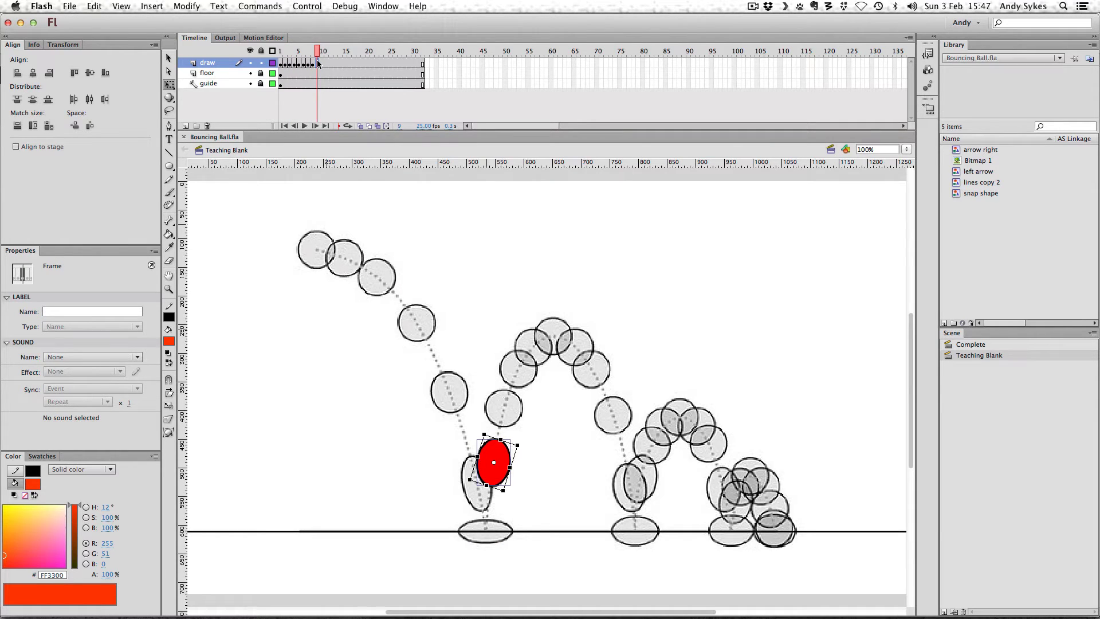
{"action": "key", "text": "Delete"}
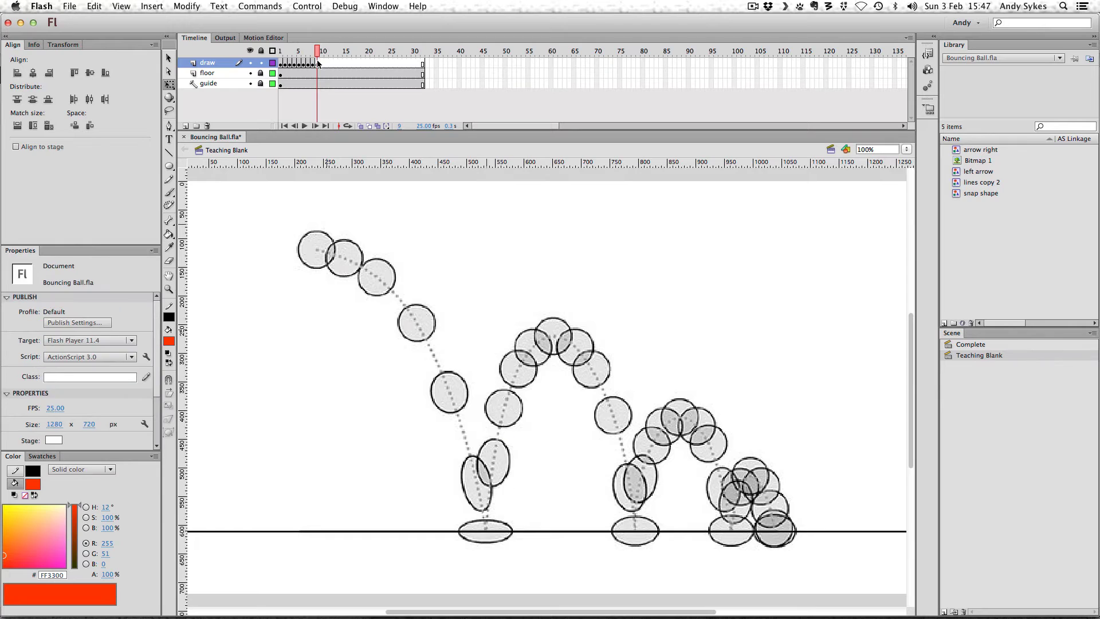
{"action": "key", "text": "ctrl+v"}
{"action": "left_click_drag", "start_coordinate": [556, 390], "coordinate": [512, 412]}
{"action": "key", "text": "Right"}
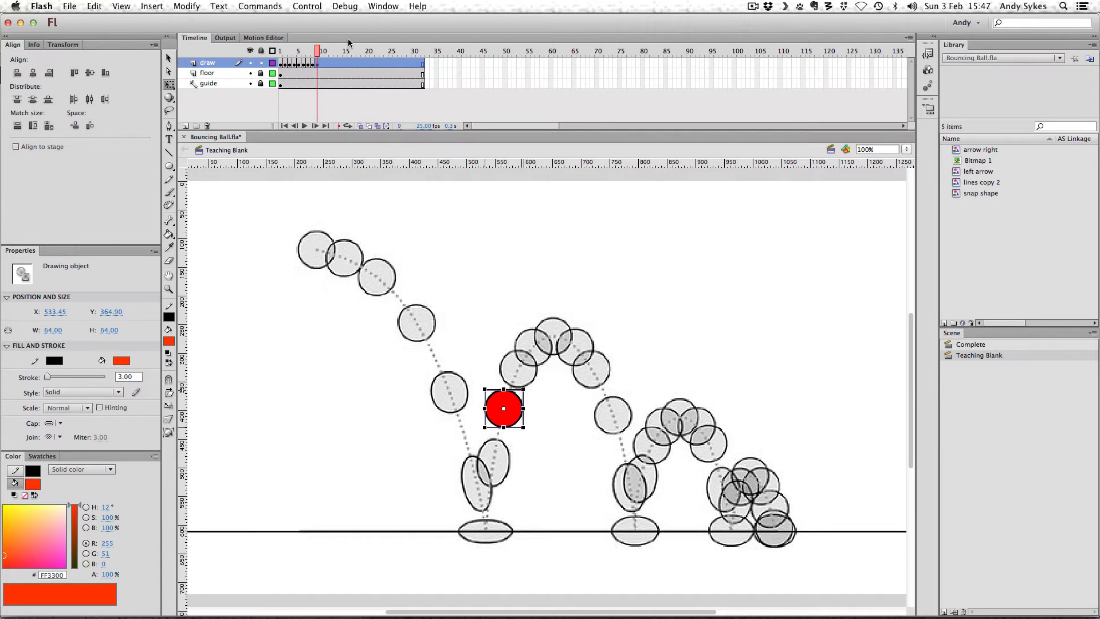
Move the ball up the guide arc on frames 10, 11 and 12, ending near the peak
{"action": "left_click", "coordinate": [324, 63]}
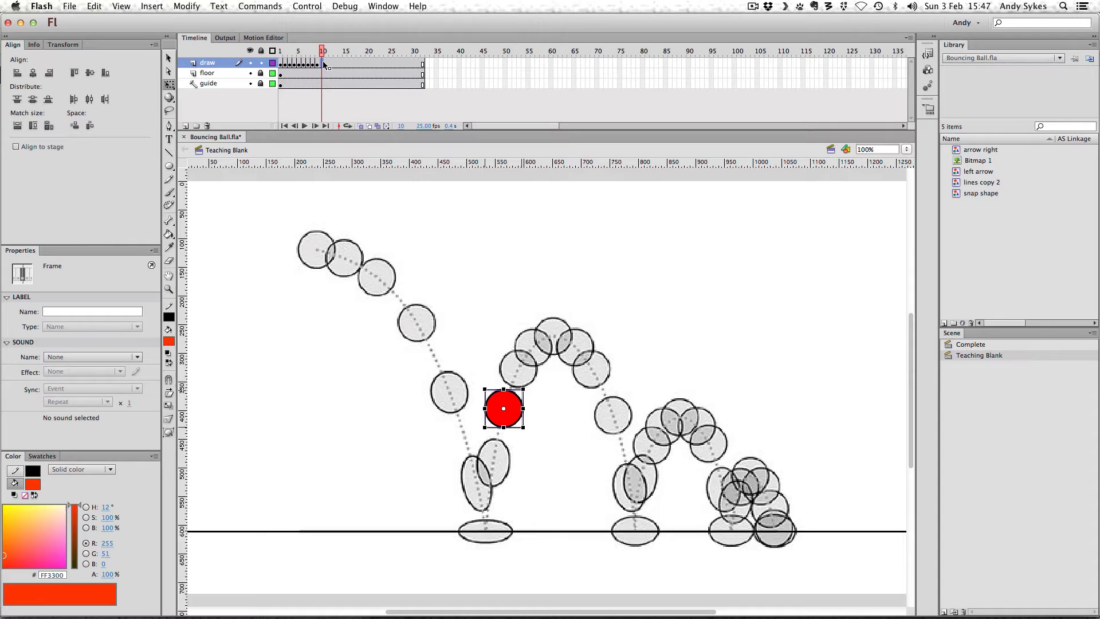
{"action": "left_click_drag", "start_coordinate": [513, 416], "coordinate": [527, 377]}
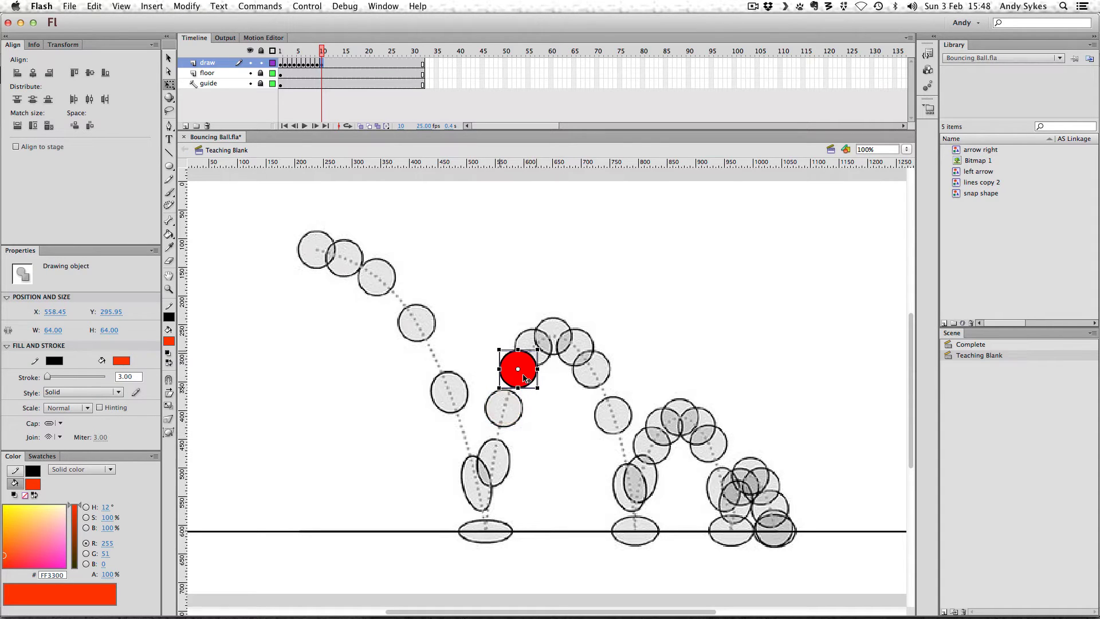
{"action": "left_click", "coordinate": [327, 63]}
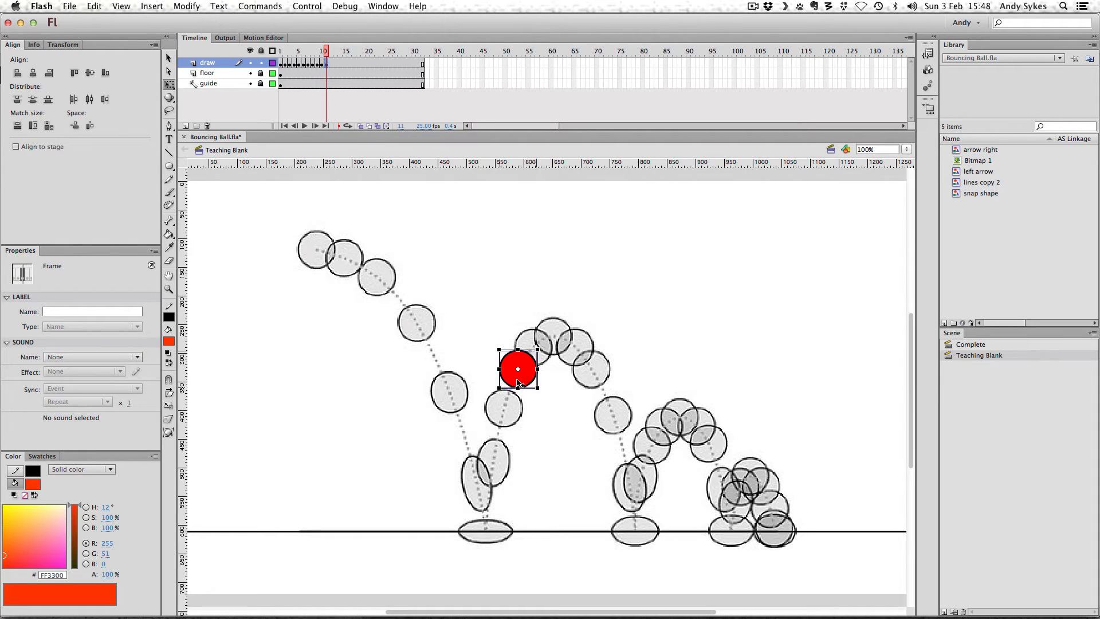
{"action": "mouse_move", "coordinate": [519, 384]}
{"action": "left_mouse_down"}
{"action": "mouse_move", "coordinate": [545, 351]}
{"action": "mouse_move", "coordinate": [533, 361]}
{"action": "left_mouse_up"}
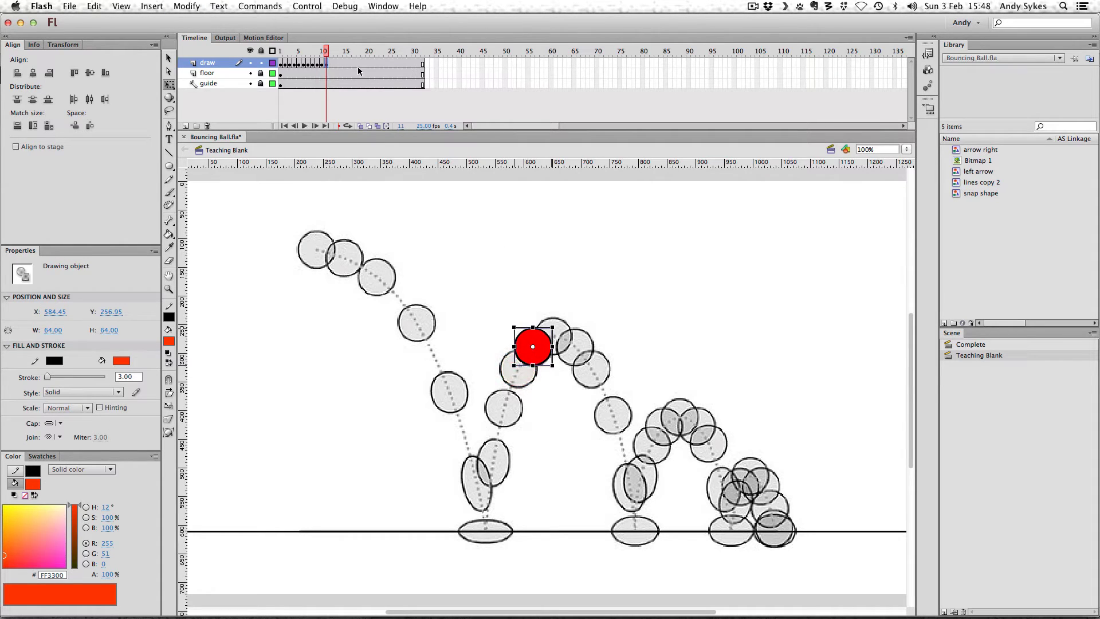
{"action": "left_click", "coordinate": [333, 63]}
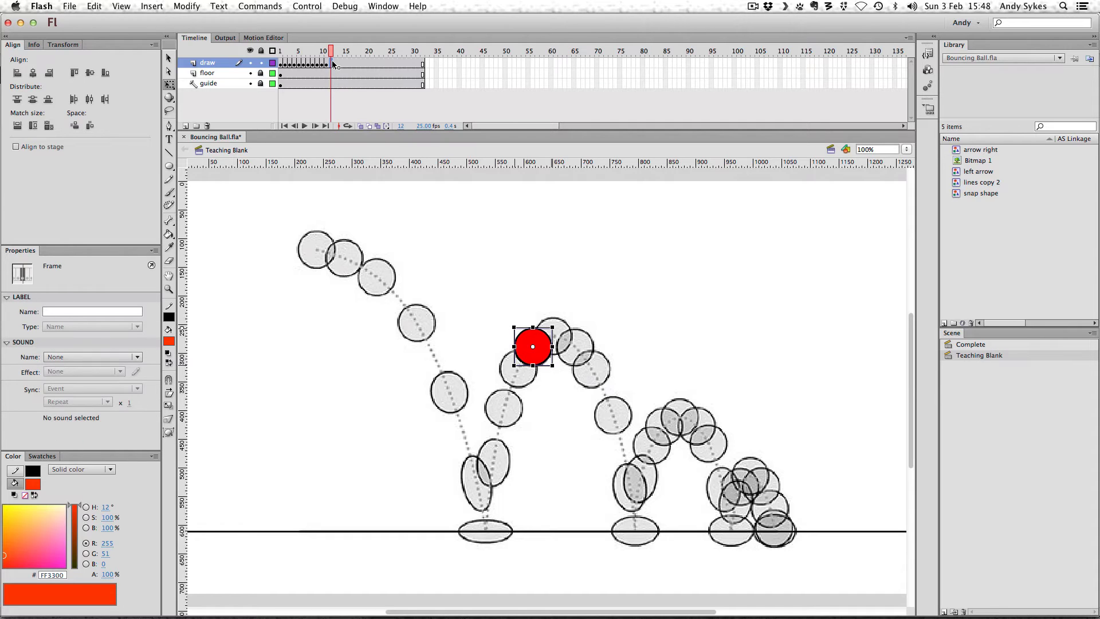
{"action": "key", "text": "F6"}
{"action": "left_click_drag", "start_coordinate": [538, 360], "coordinate": [549, 351]}
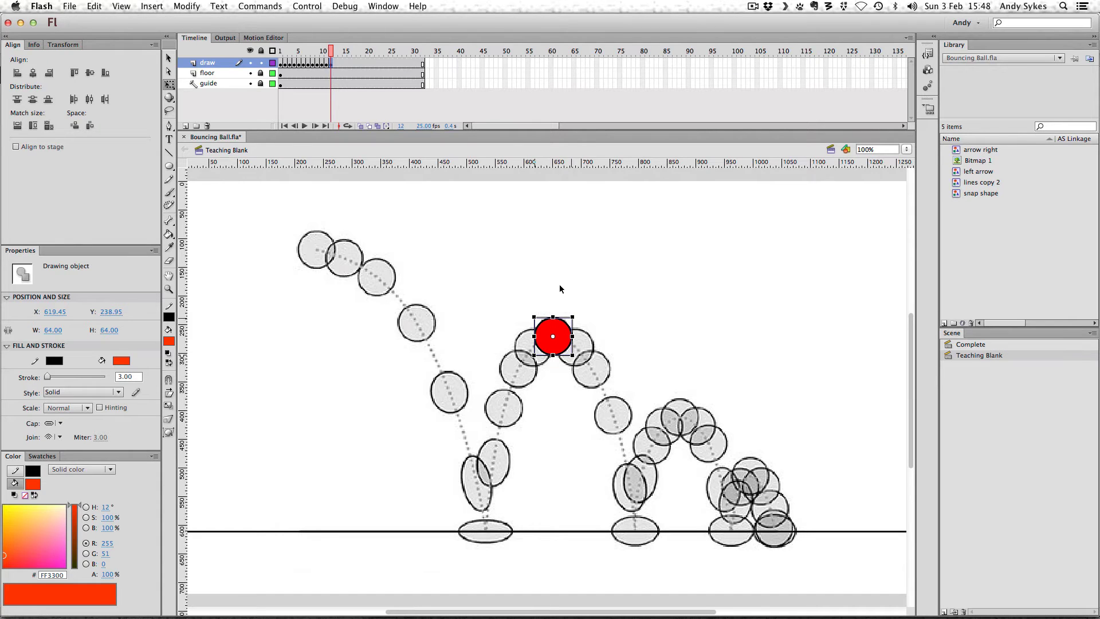
Carry the ball over the peak and down the arc on keyframes 13 through 16
{"action": "left_click", "coordinate": [335, 64]}
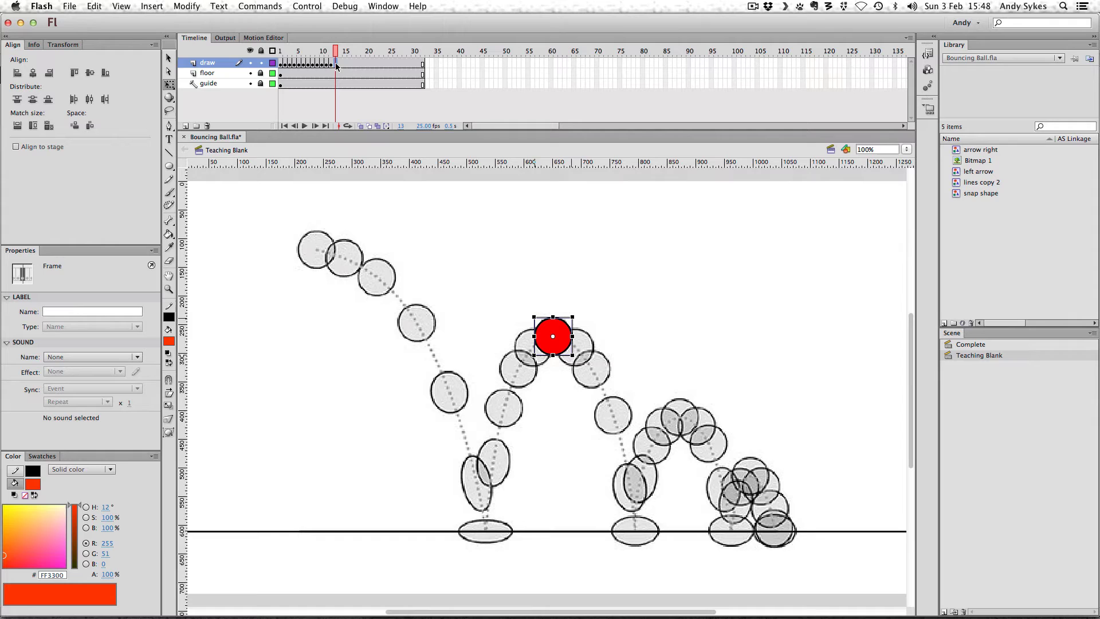
{"action": "key", "text": "F6"}
{"action": "left_click_drag", "start_coordinate": [550, 346], "coordinate": [573, 359]}
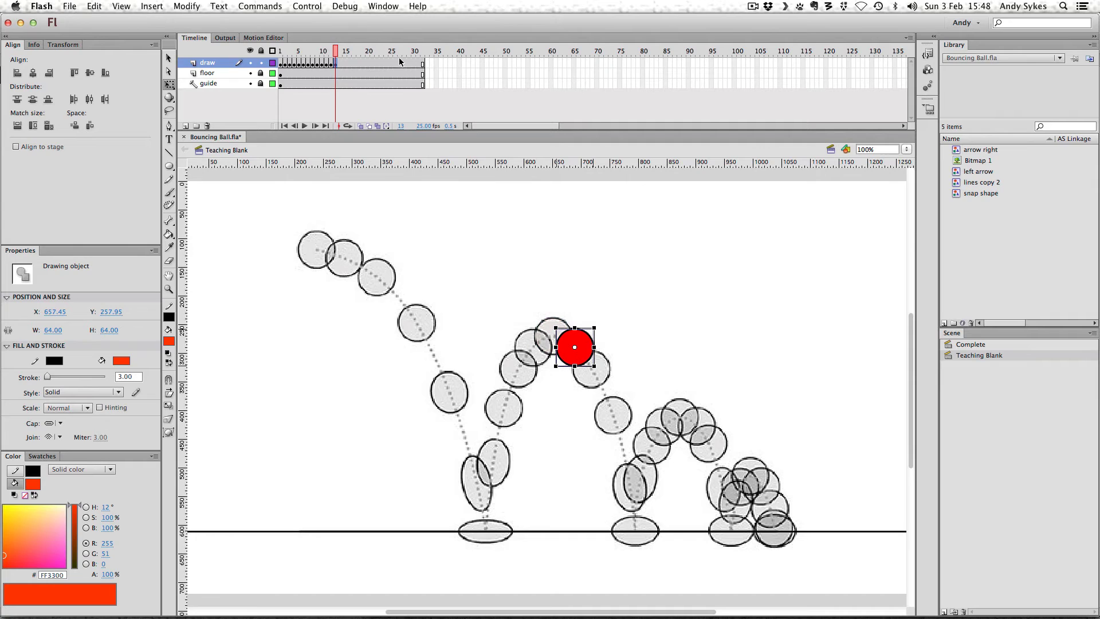
{"action": "left_click", "coordinate": [340, 65]}
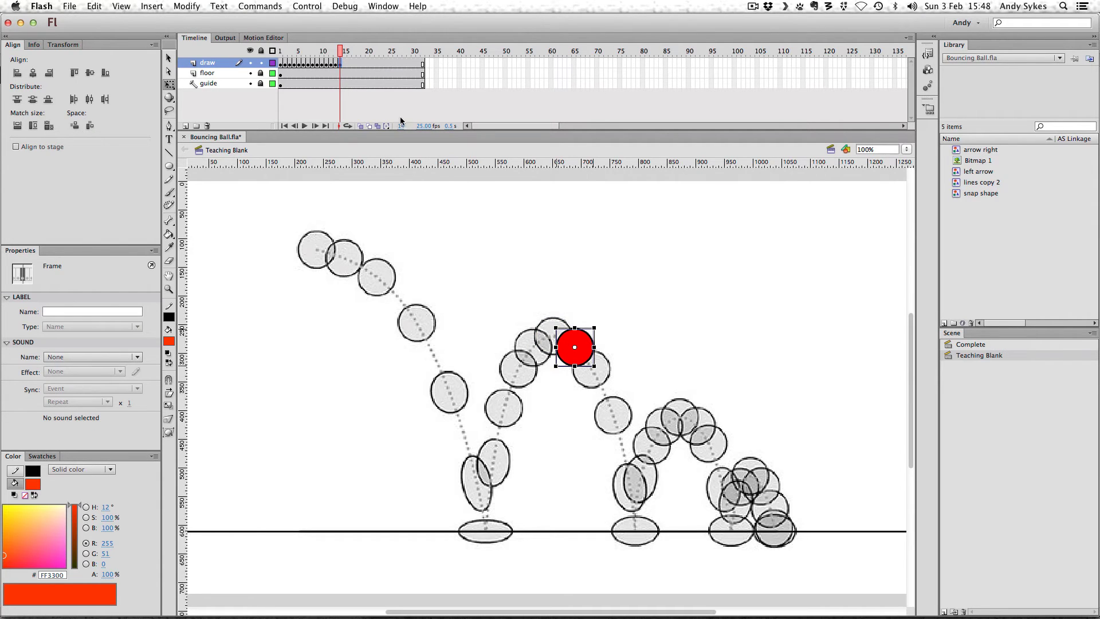
{"action": "left_click_drag", "start_coordinate": [566, 360], "coordinate": [582, 383]}
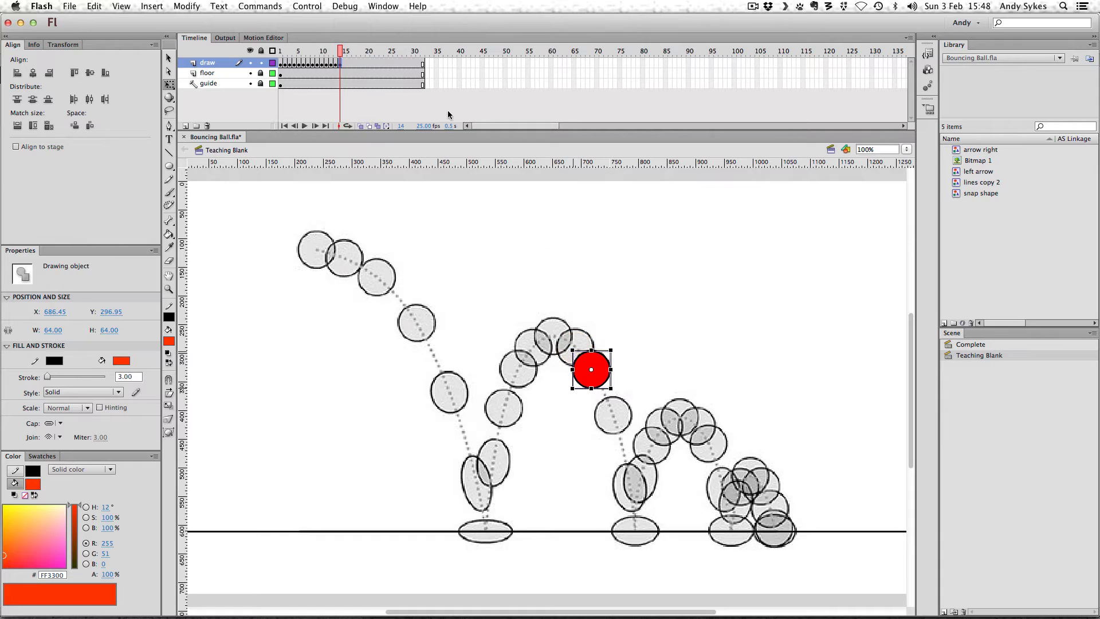
{"action": "left_click", "coordinate": [346, 64]}
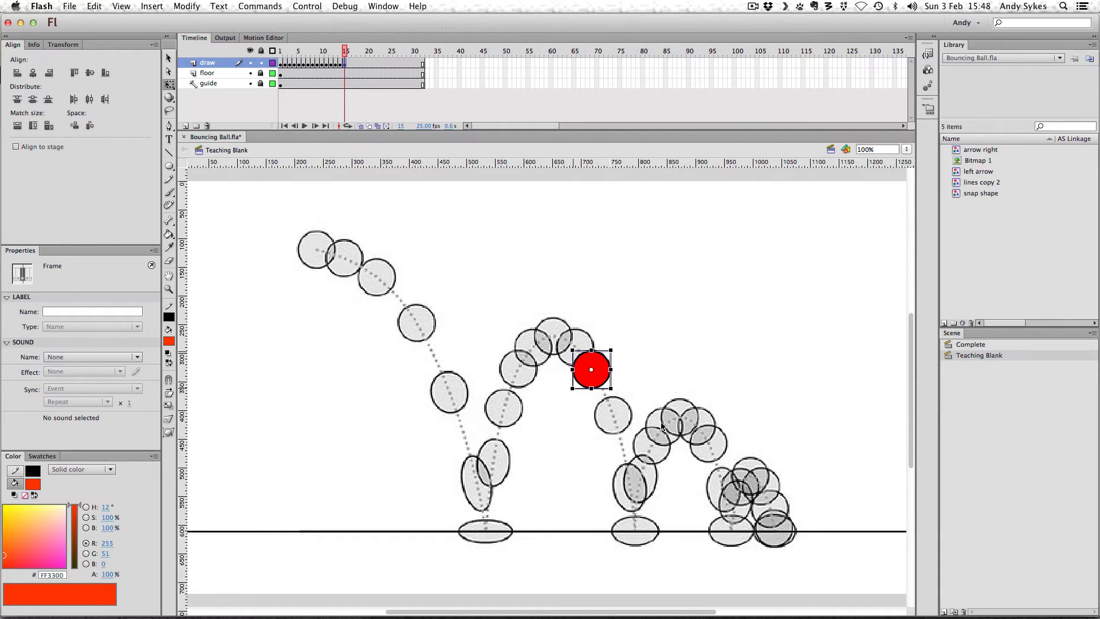
{"action": "left_click_drag", "start_coordinate": [587, 380], "coordinate": [611, 425]}
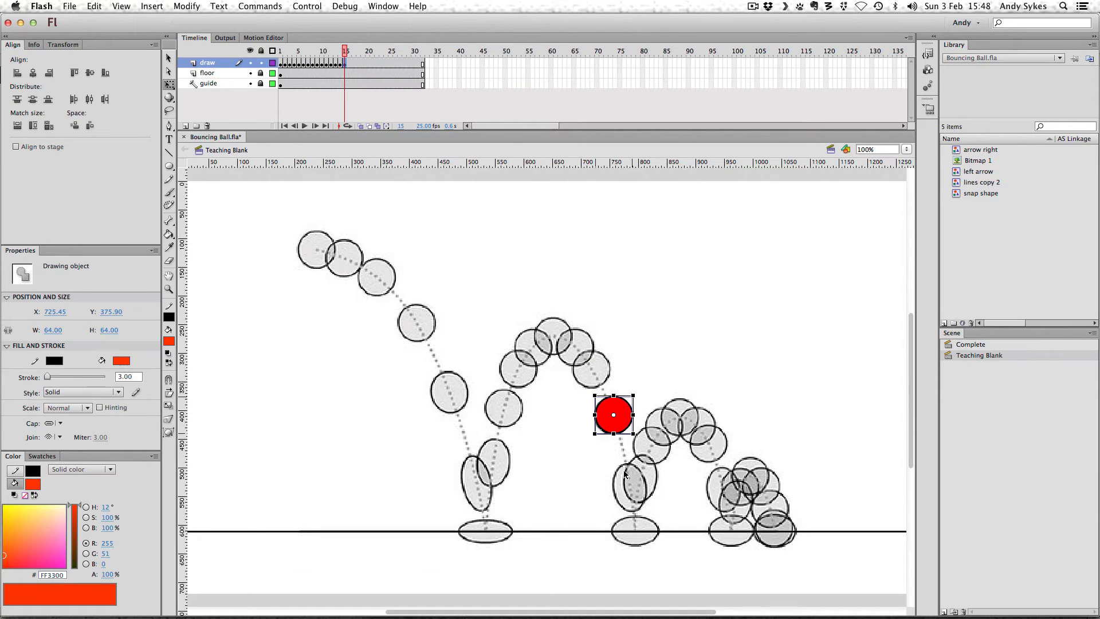
{"action": "left_click", "coordinate": [350, 64]}
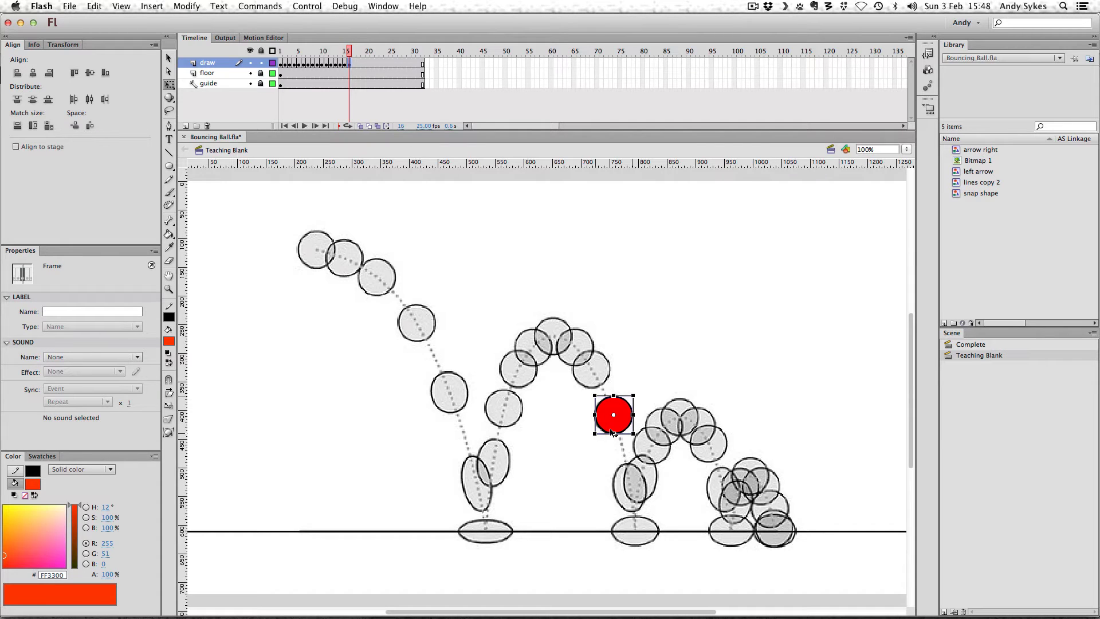
{"action": "left_click_drag", "start_coordinate": [613, 433], "coordinate": [627, 503]}
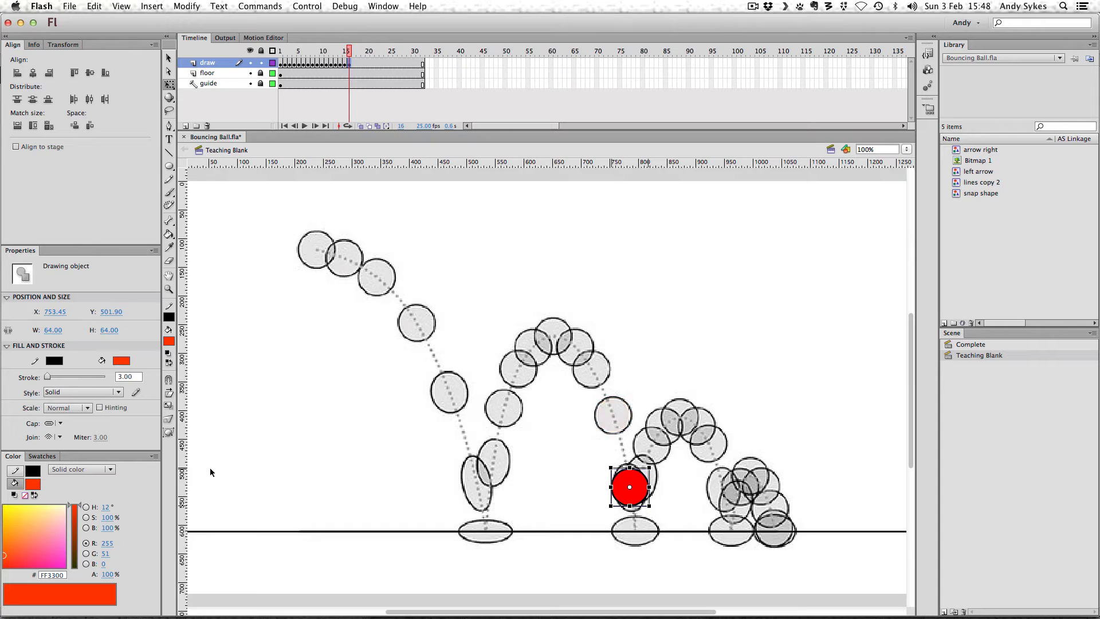
Distort the frame-16 ball into a tall 61.65 × 79.30 oval
{"action": "left_click", "coordinate": [170, 420]}
{"action": "left_click_drag", "start_coordinate": [632, 471], "coordinate": [629, 463]}
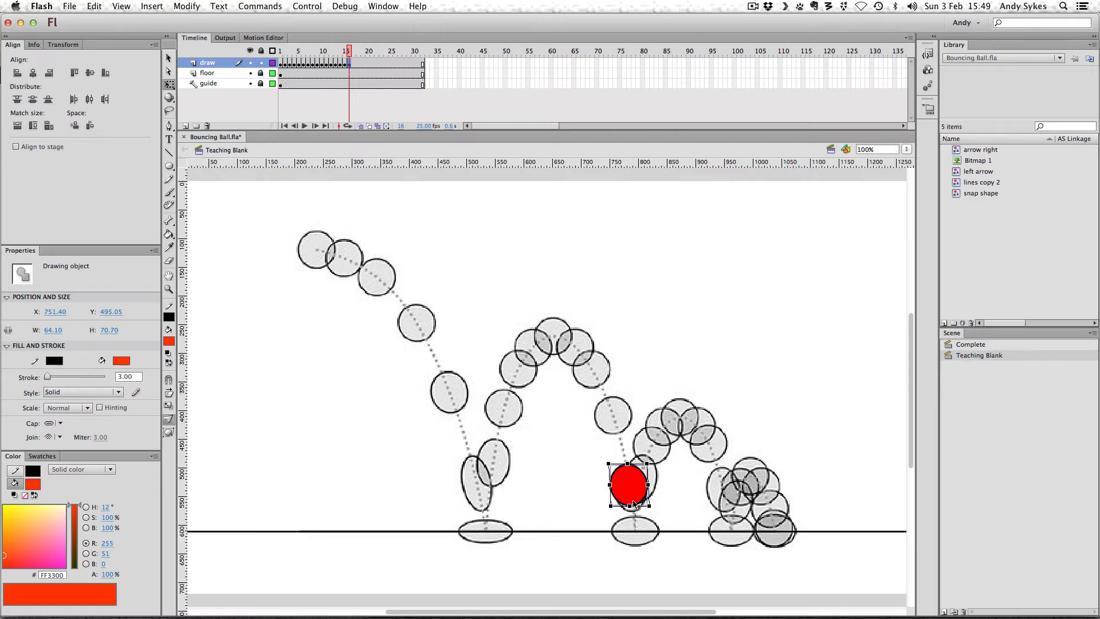
{"action": "left_click_drag", "start_coordinate": [633, 507], "coordinate": [648, 488]}
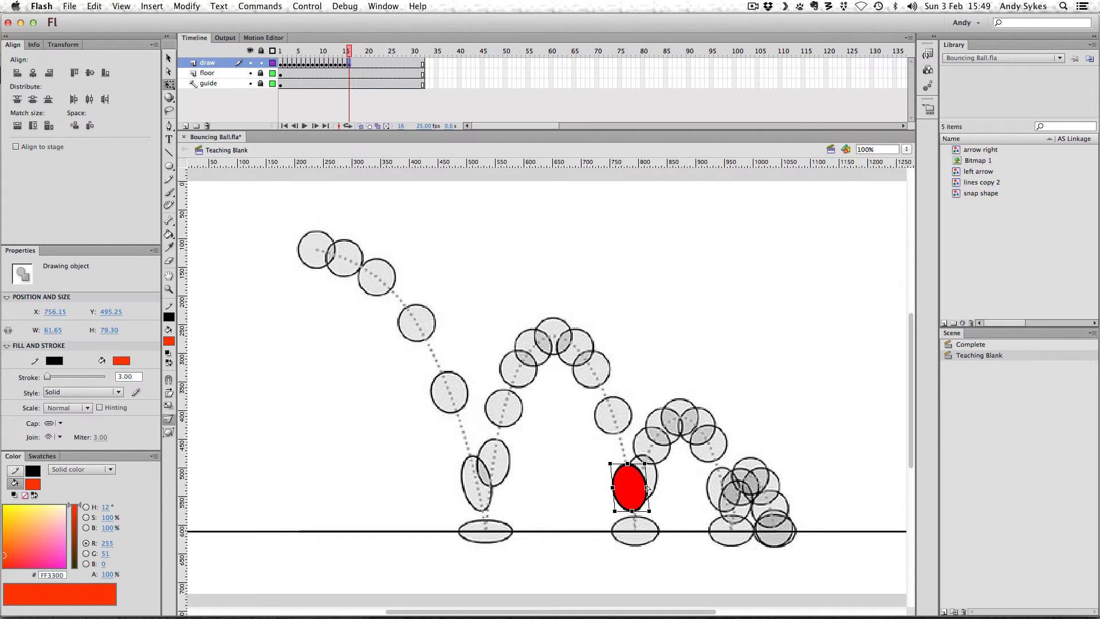
On frame 17, drop the ball onto the floor line and squash it to 81.95 × 51.35
{"action": "left_click", "coordinate": [354, 63]}
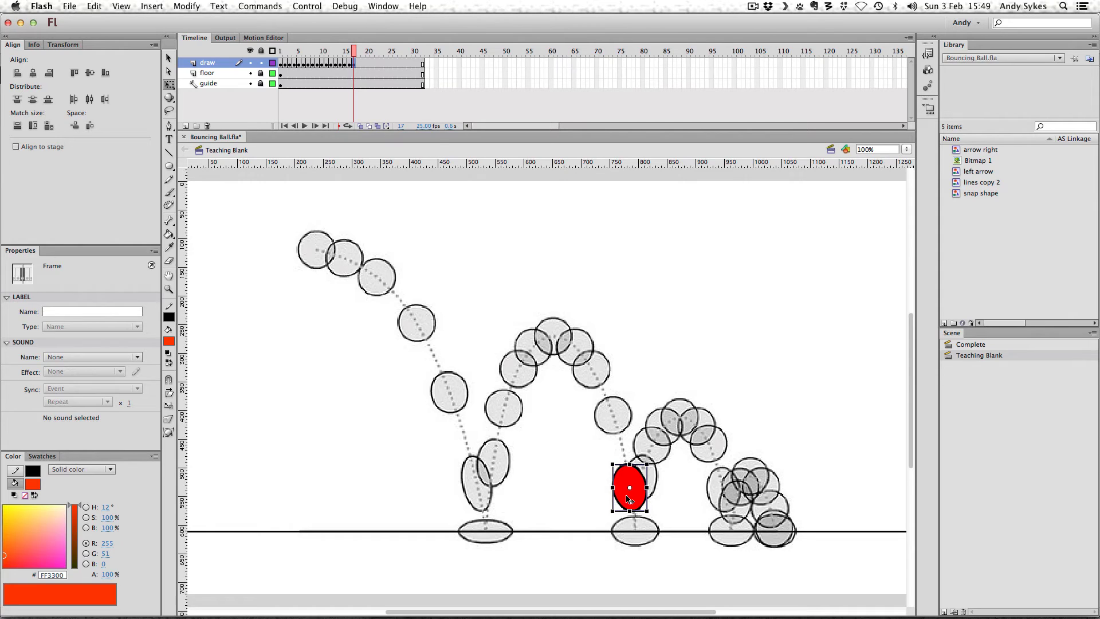
{"action": "left_click_drag", "start_coordinate": [627, 499], "coordinate": [634, 540]}
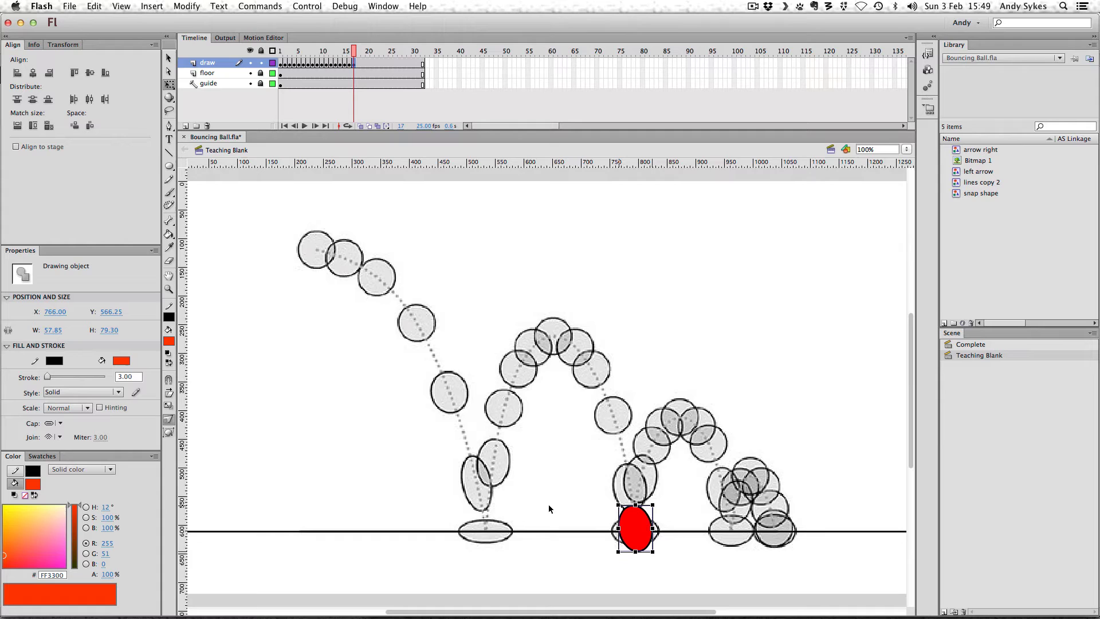
{"action": "left_click_drag", "start_coordinate": [651, 507], "coordinate": [610, 531]}
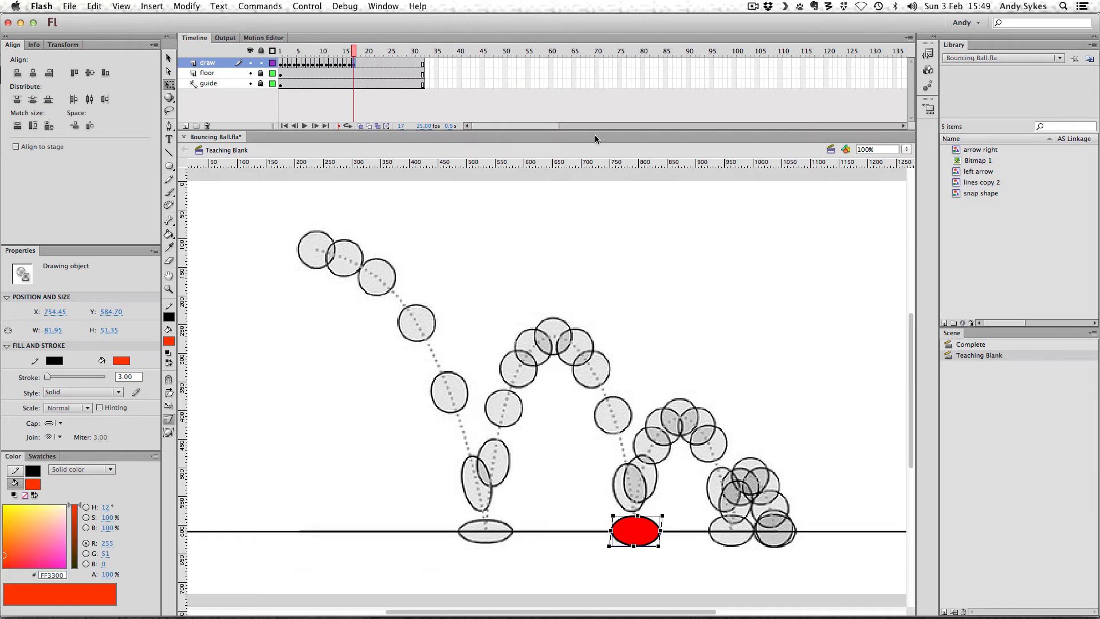
On frame 18, paste the stretched oval, lift it along the guide and tilt it to follow the arc
{"action": "left_click", "coordinate": [350, 63]}
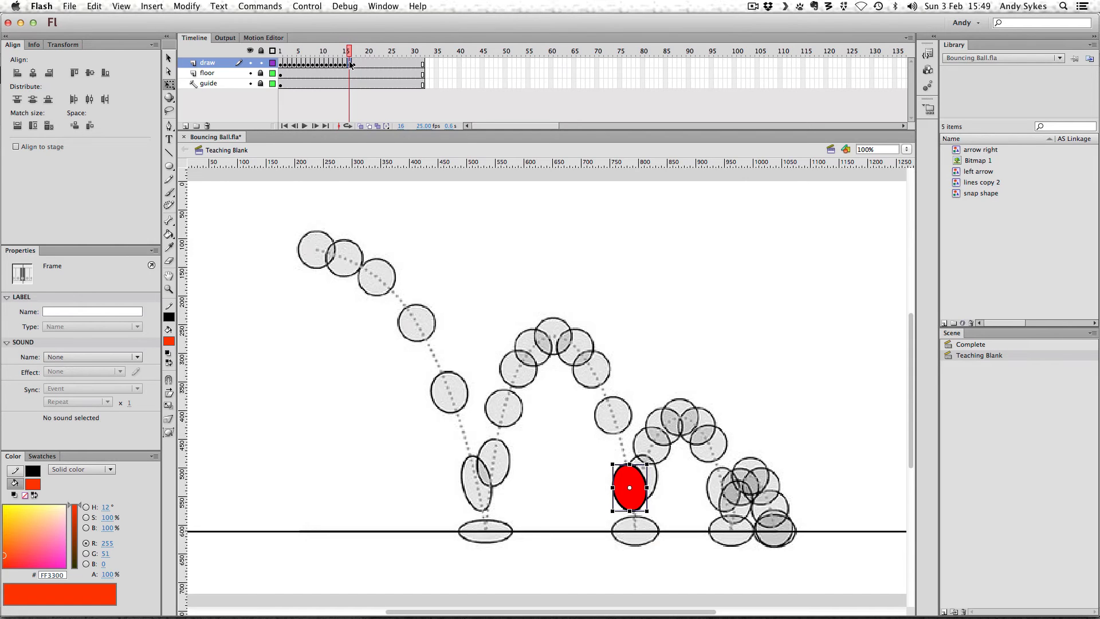
{"action": "left_click", "coordinate": [358, 64]}
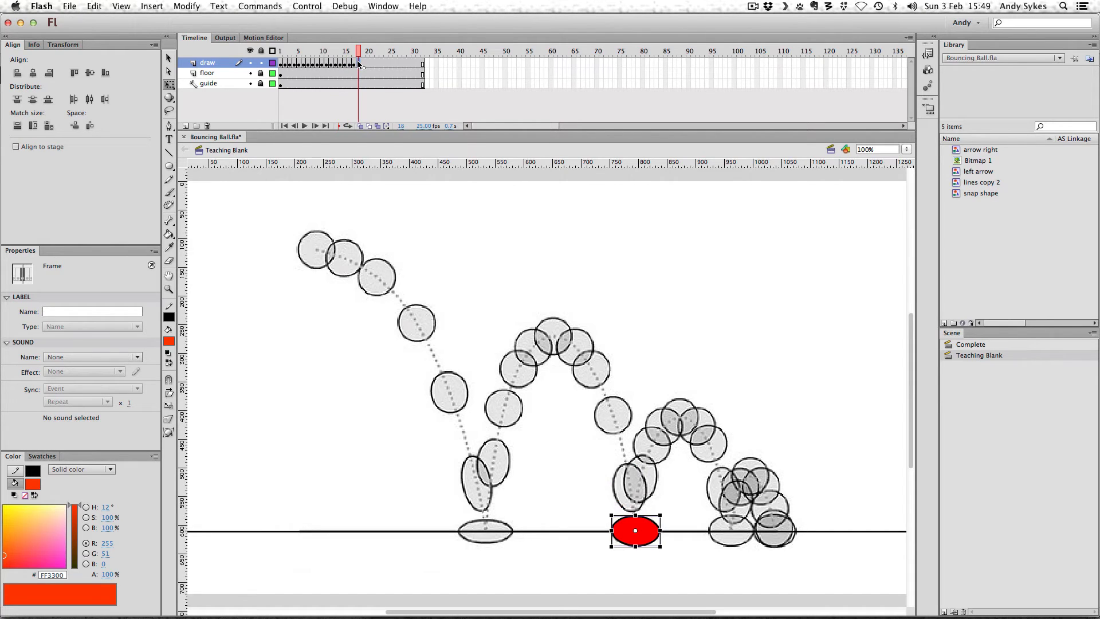
{"action": "key", "text": "F7"}
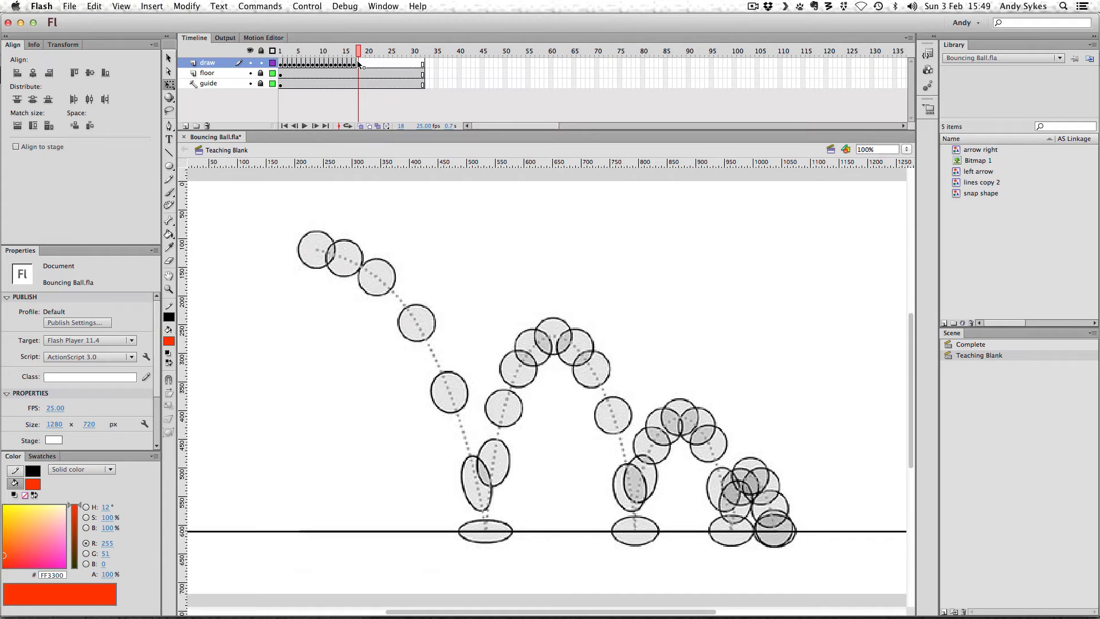
{"action": "key", "text": "super+shift+v"}
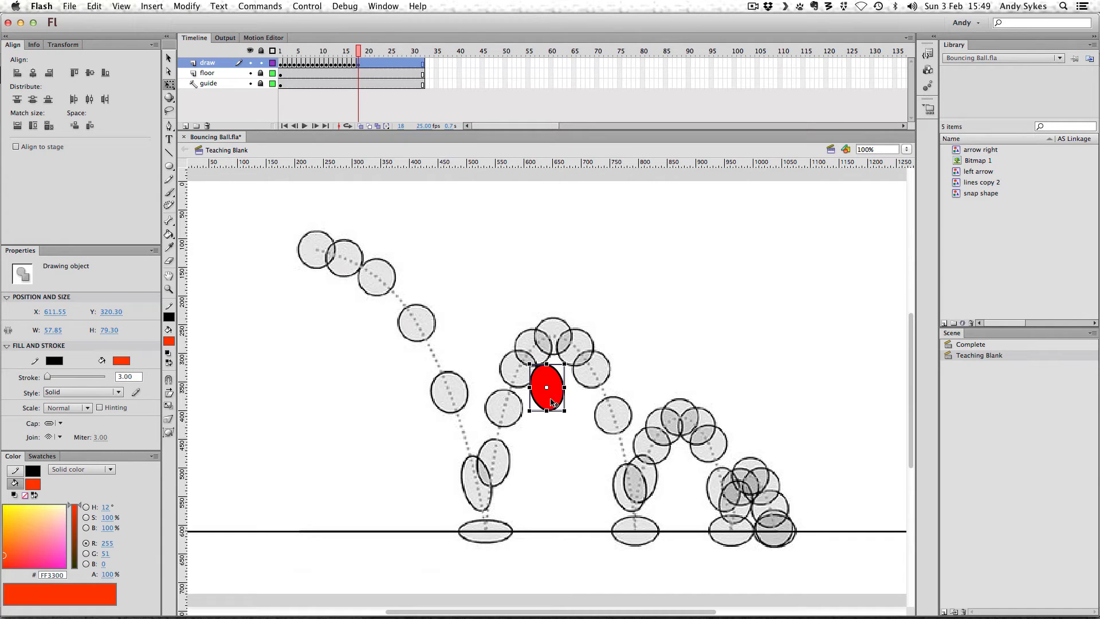
{"action": "left_click_drag", "start_coordinate": [553, 398], "coordinate": [644, 488]}
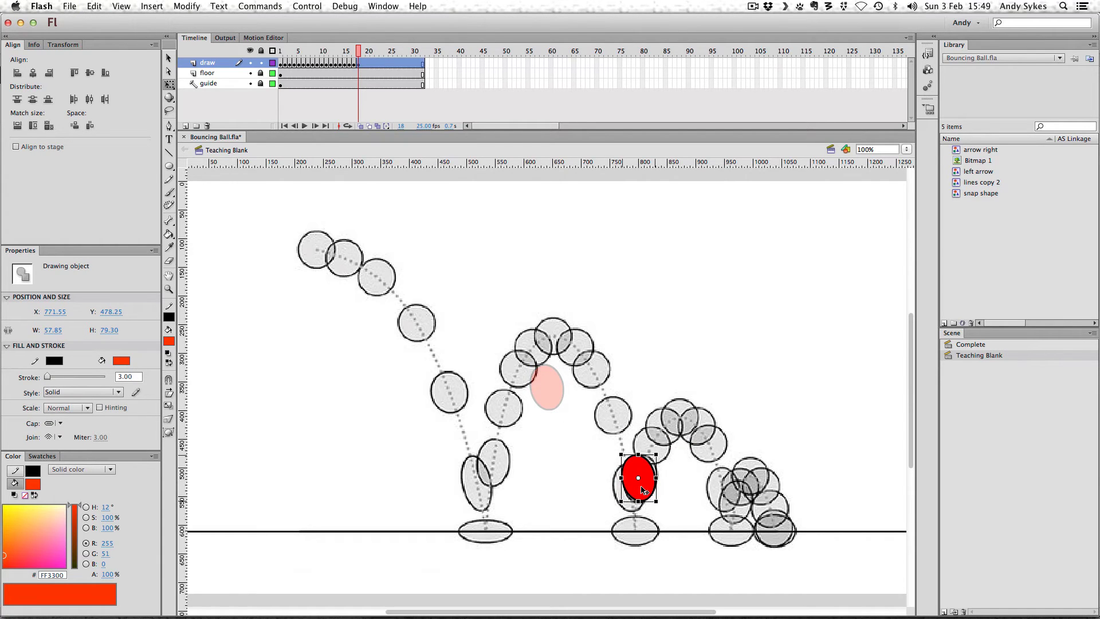
{"action": "left_click_drag", "start_coordinate": [653, 449], "coordinate": [666, 453]}
{"action": "key", "text": "Right"}
{"action": "key", "text": "Right"}
{"action": "key", "text": "Right"}
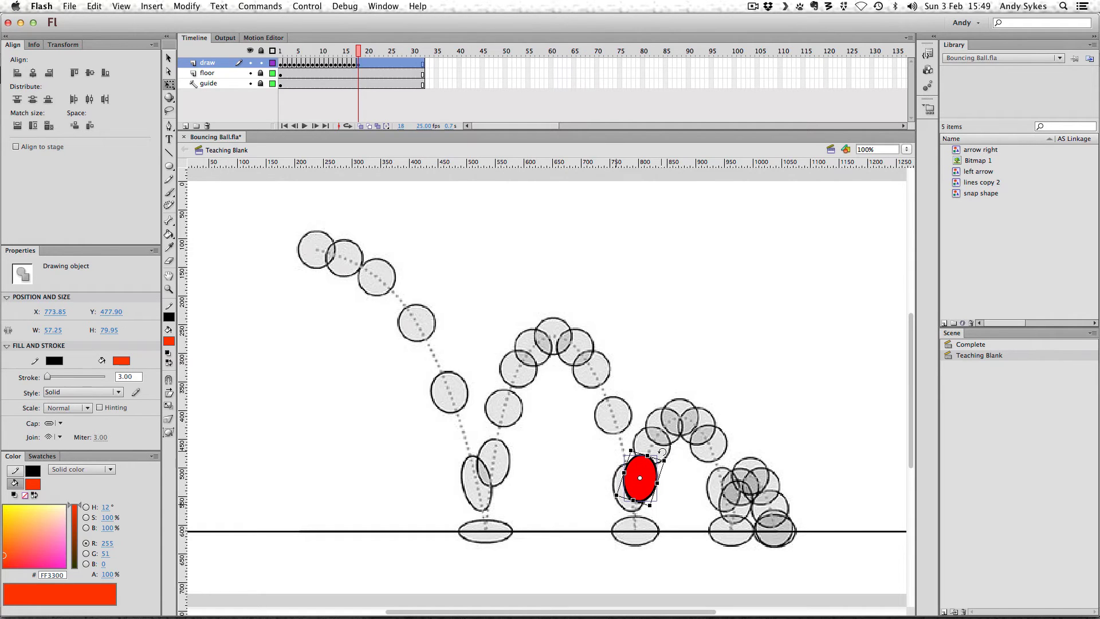
{"action": "key", "text": "Down"}
{"action": "left_click", "coordinate": [679, 459]}
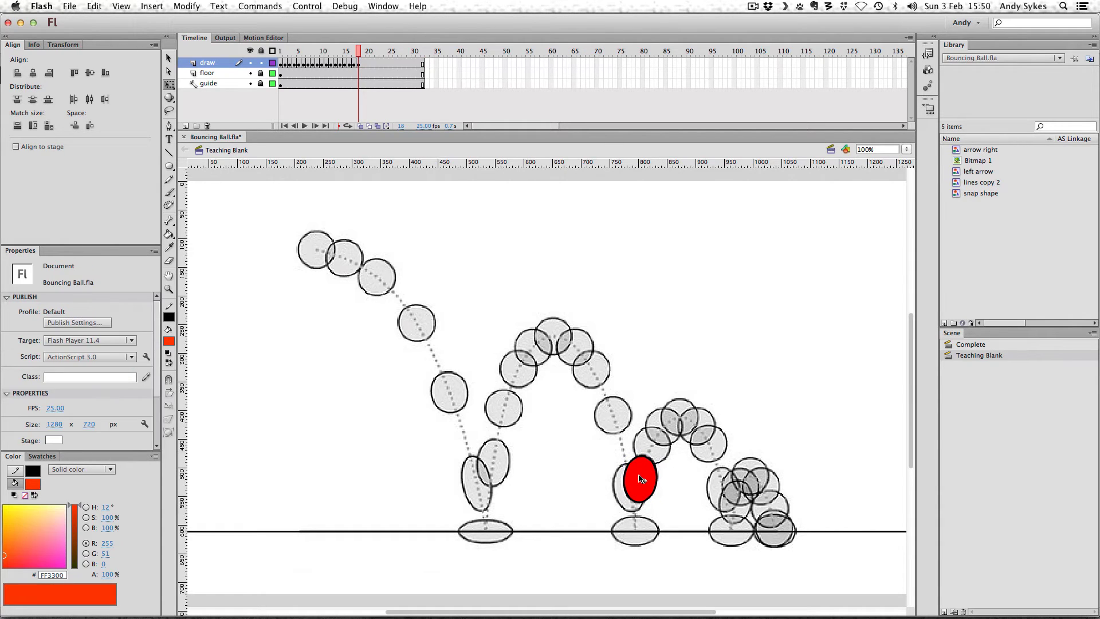
Swap frame 19's squashed ball for a round 64 × 64 ball on the rising guide circle
{"action": "left_click", "coordinate": [345, 64]}
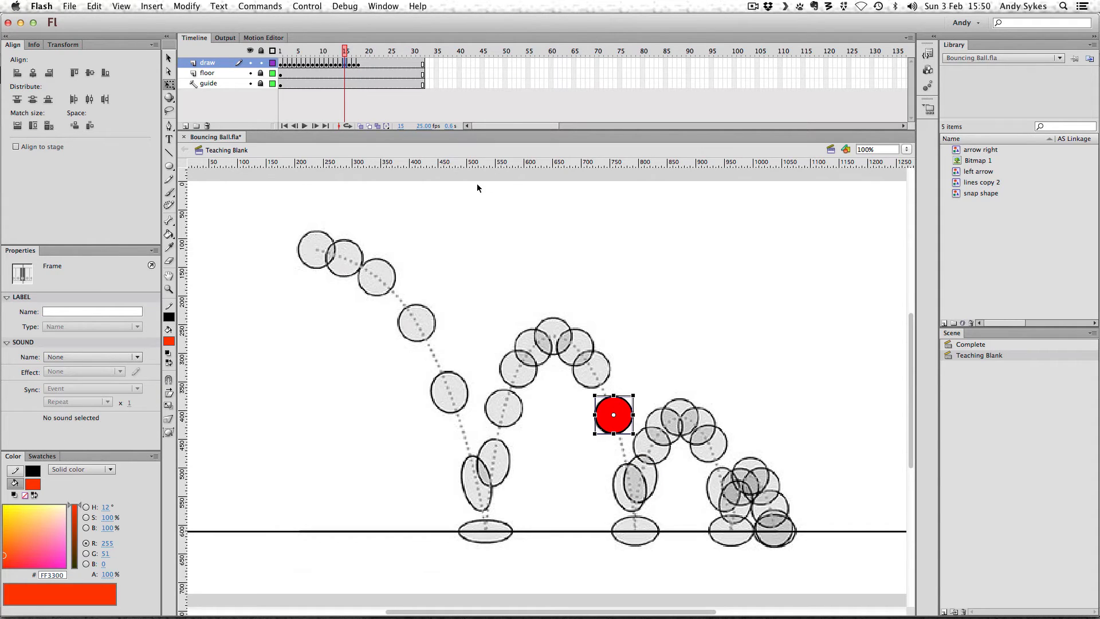
{"action": "left_click", "coordinate": [363, 63]}
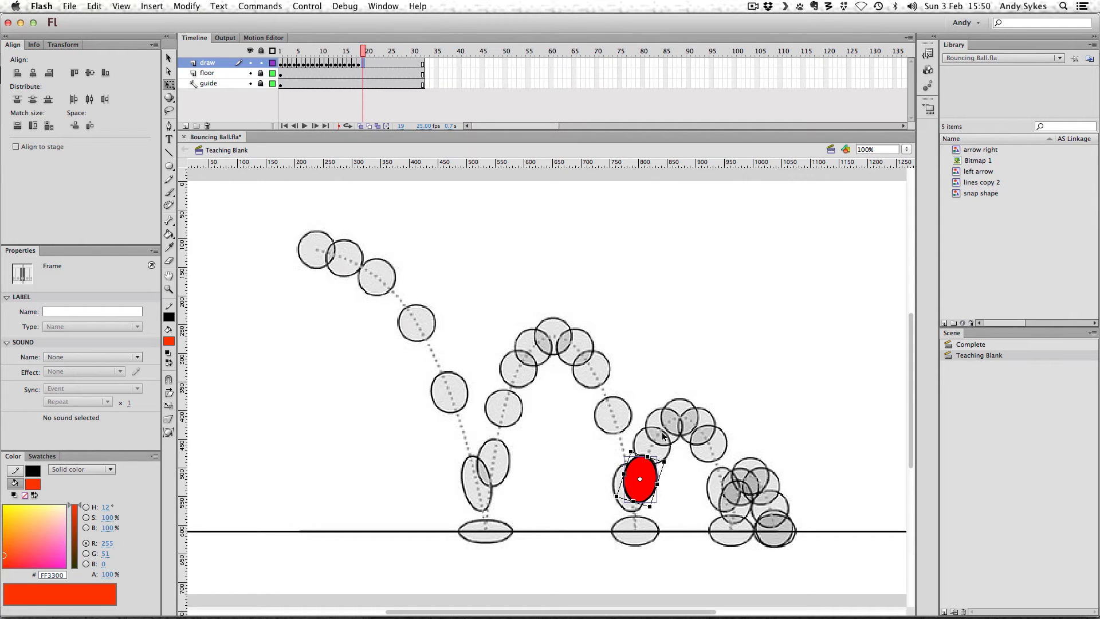
{"action": "key", "text": "super+g"}
{"action": "key", "text": "Delete"}
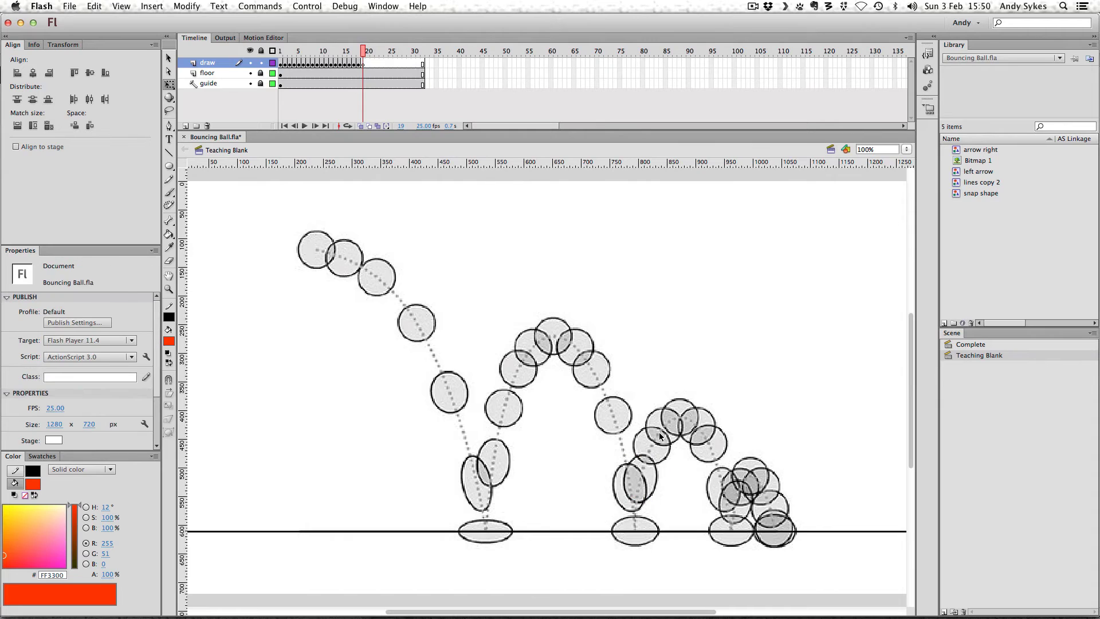
{"action": "key", "text": "super+z"}
{"action": "mouse_move", "coordinate": [553, 388]}
{"action": "left_mouse_down"}
{"action": "mouse_move", "coordinate": [599, 399]}
{"action": "mouse_move", "coordinate": [667, 438]}
{"action": "mouse_move", "coordinate": [659, 447]}
{"action": "left_mouse_up"}
Move the round ball along the guide circles on frames 20, 21, 22 and 23, over the peak
{"action": "left_click", "coordinate": [368, 63]}
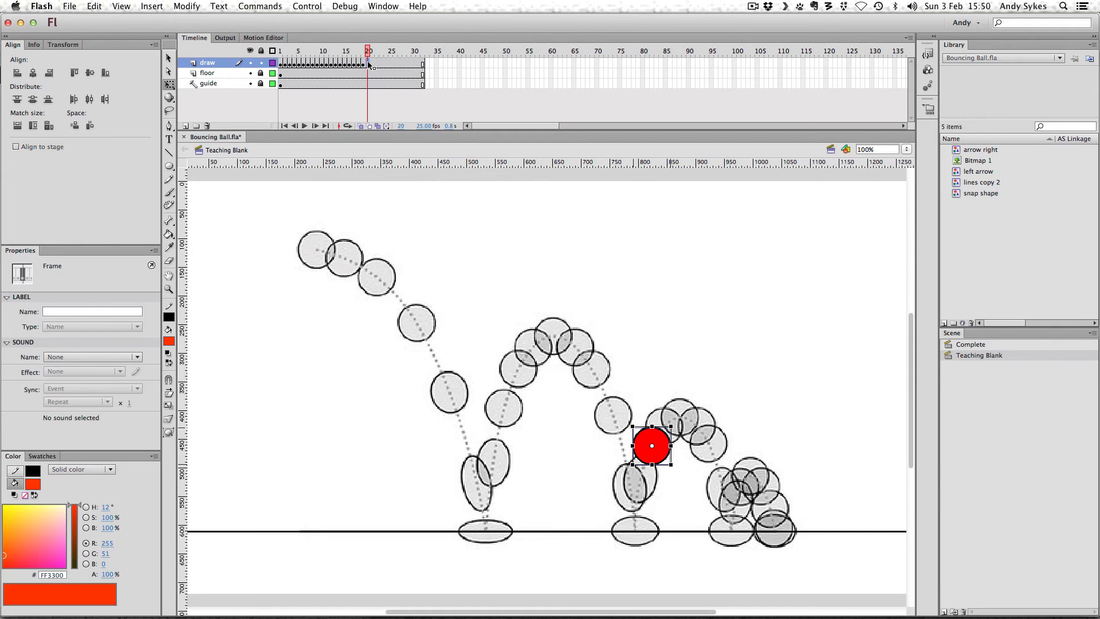
{"action": "left_click_drag", "start_coordinate": [654, 454], "coordinate": [667, 437]}
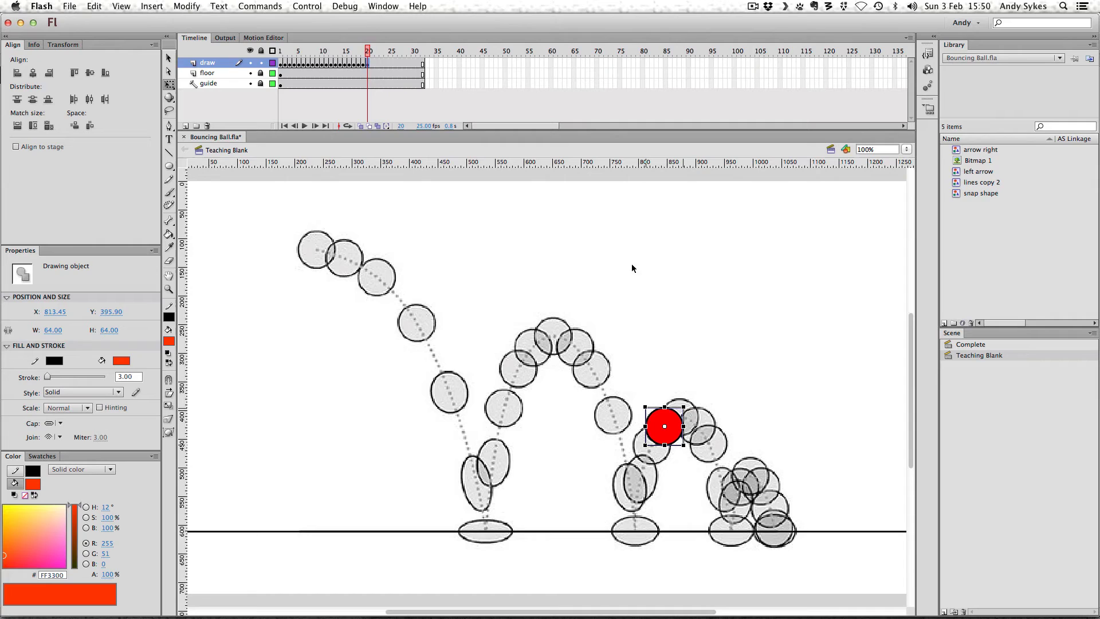
{"action": "left_click", "coordinate": [372, 63]}
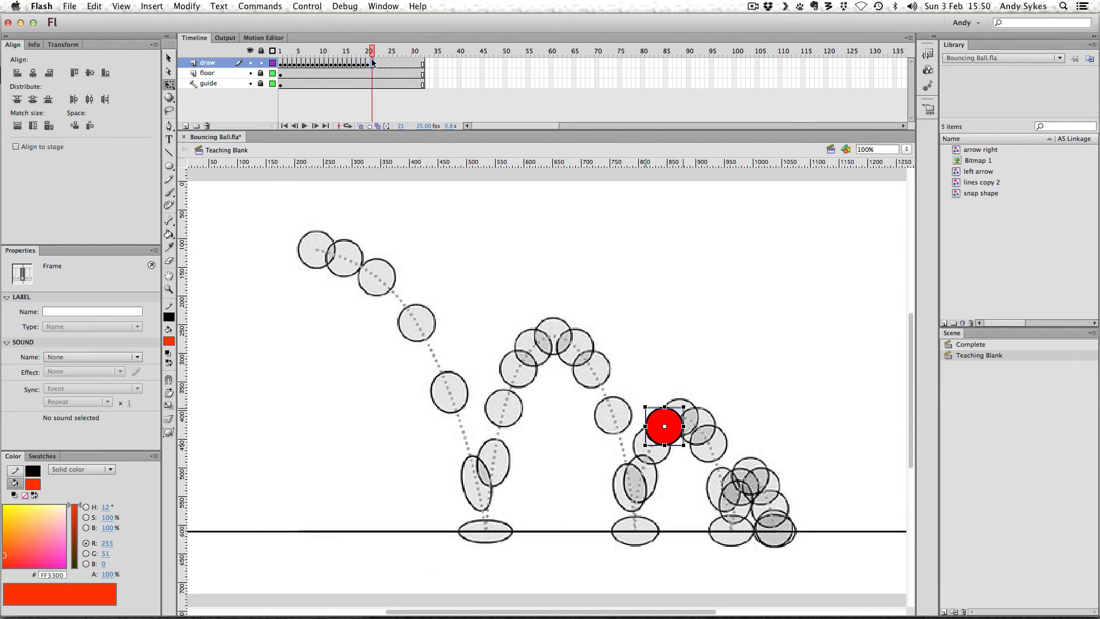
{"action": "left_click_drag", "start_coordinate": [669, 438], "coordinate": [689, 431]}
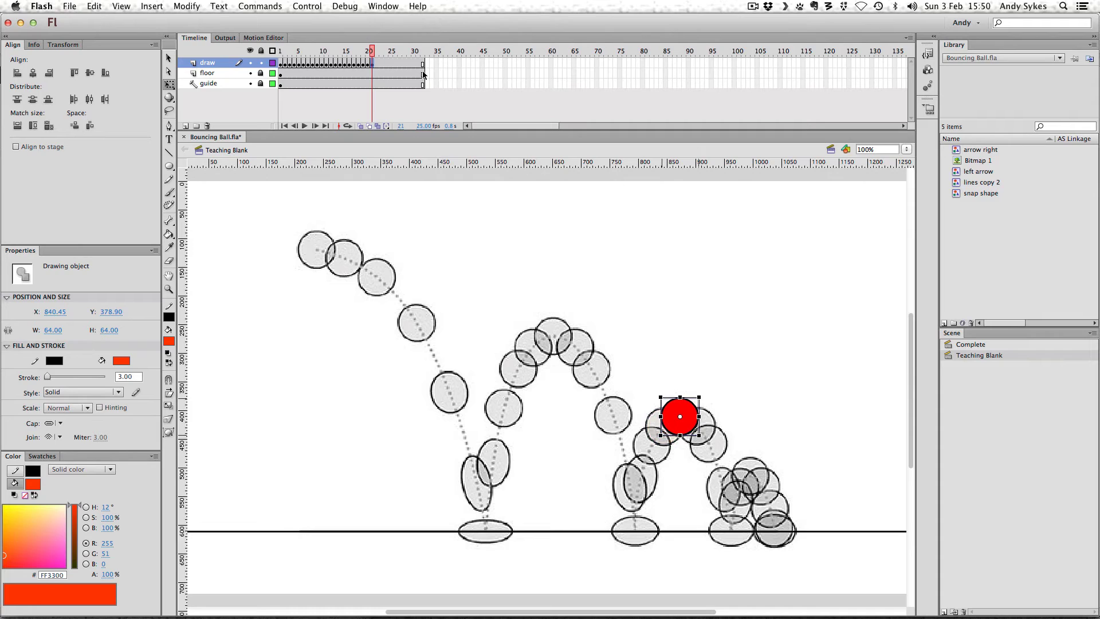
{"action": "left_click", "coordinate": [377, 62]}
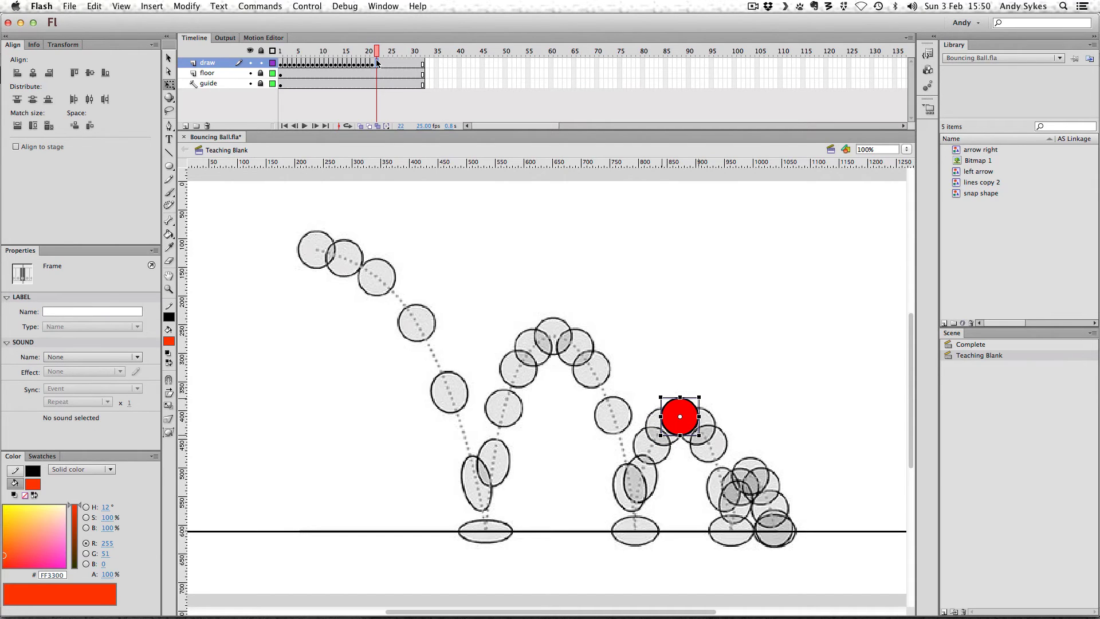
{"action": "left_click_drag", "start_coordinate": [680, 431], "coordinate": [696, 440]}
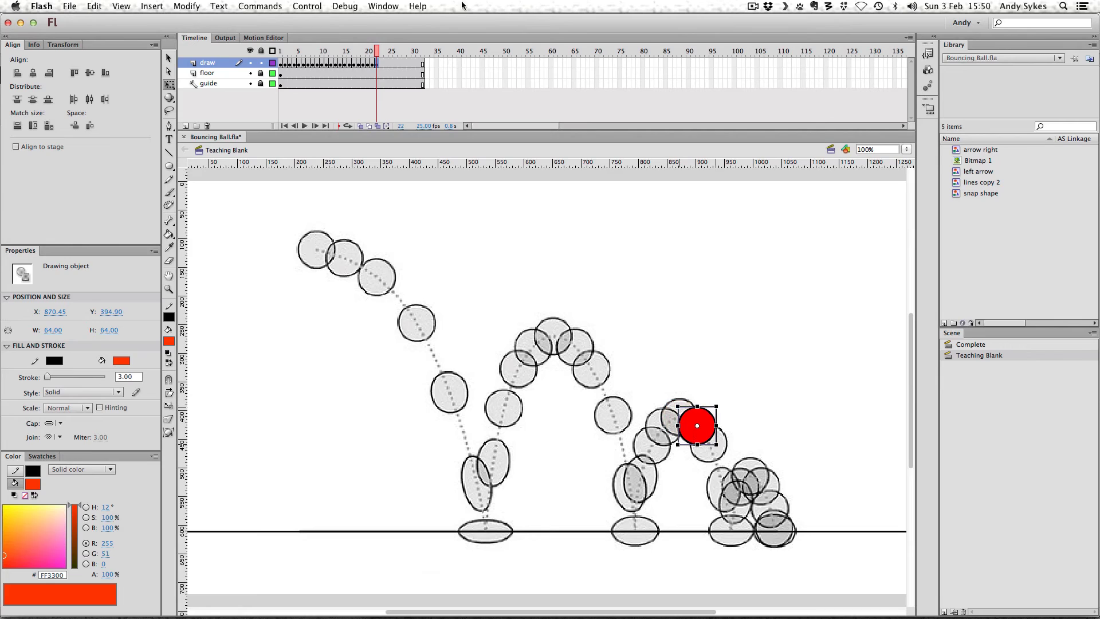
{"action": "left_click", "coordinate": [382, 63]}
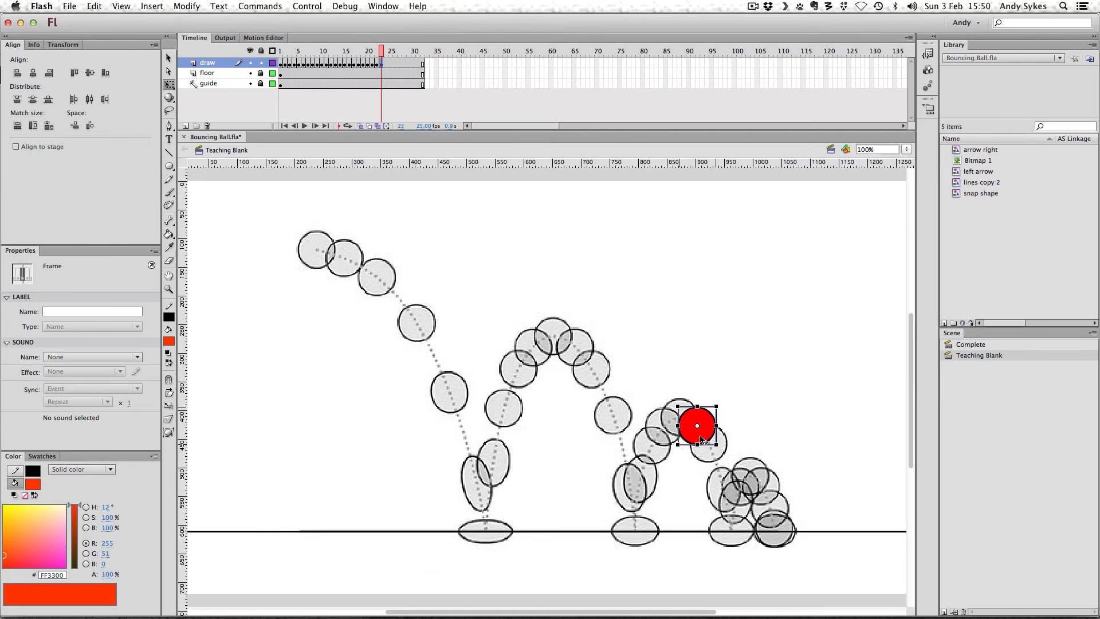
{"action": "left_click_drag", "start_coordinate": [700, 440], "coordinate": [712, 456]}
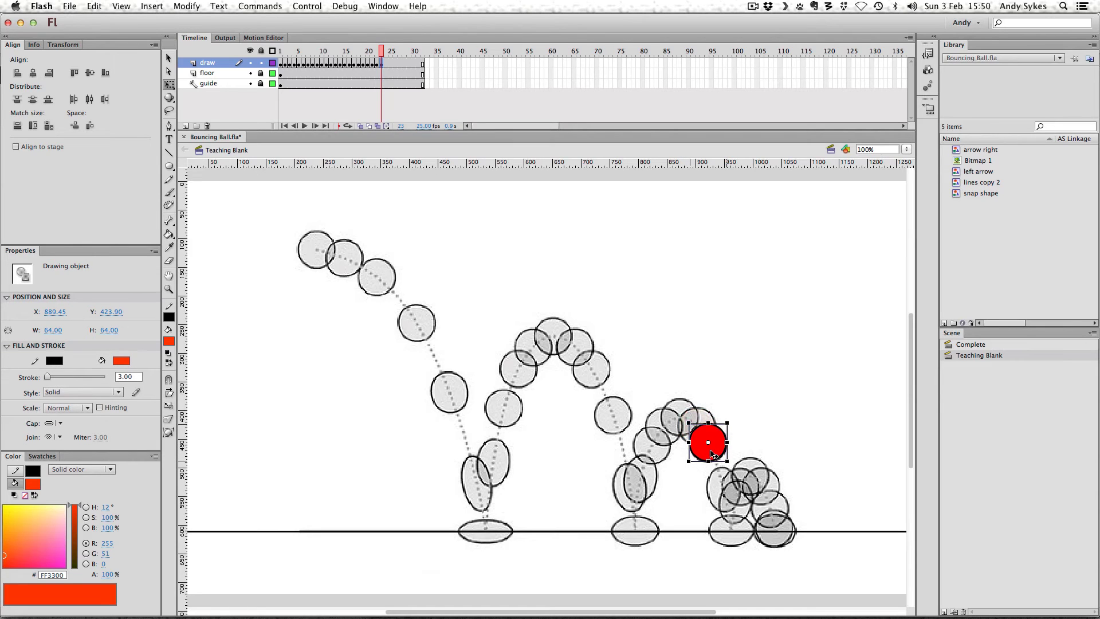
Make frame 24 a keyframe, lower the ball toward the floor and stretch it taller
{"action": "left_click", "coordinate": [385, 64]}
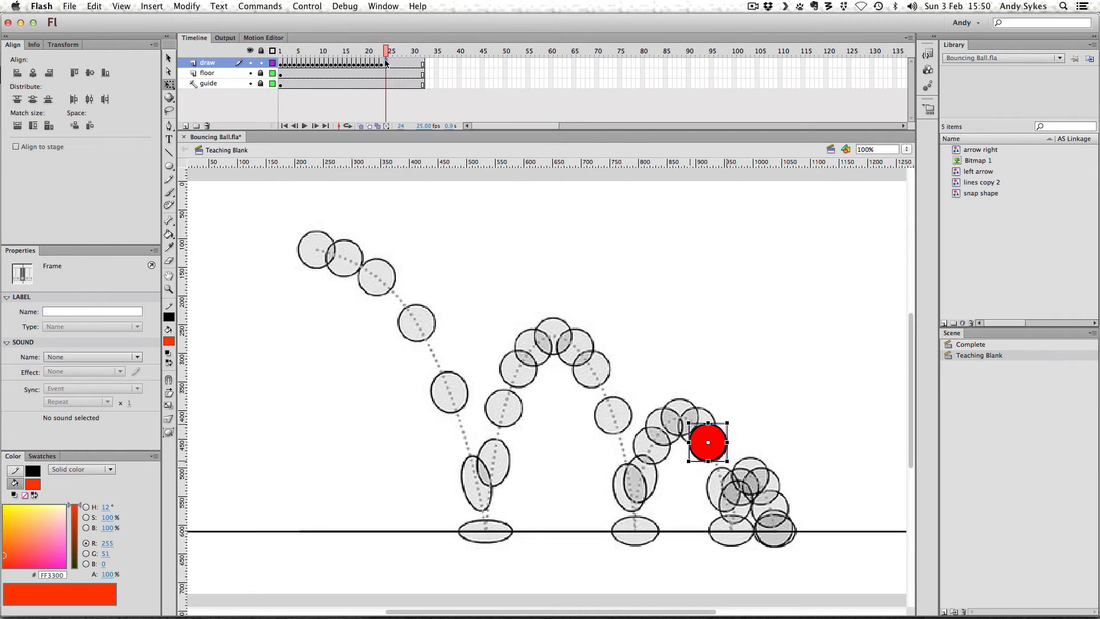
{"action": "key", "text": "F6"}
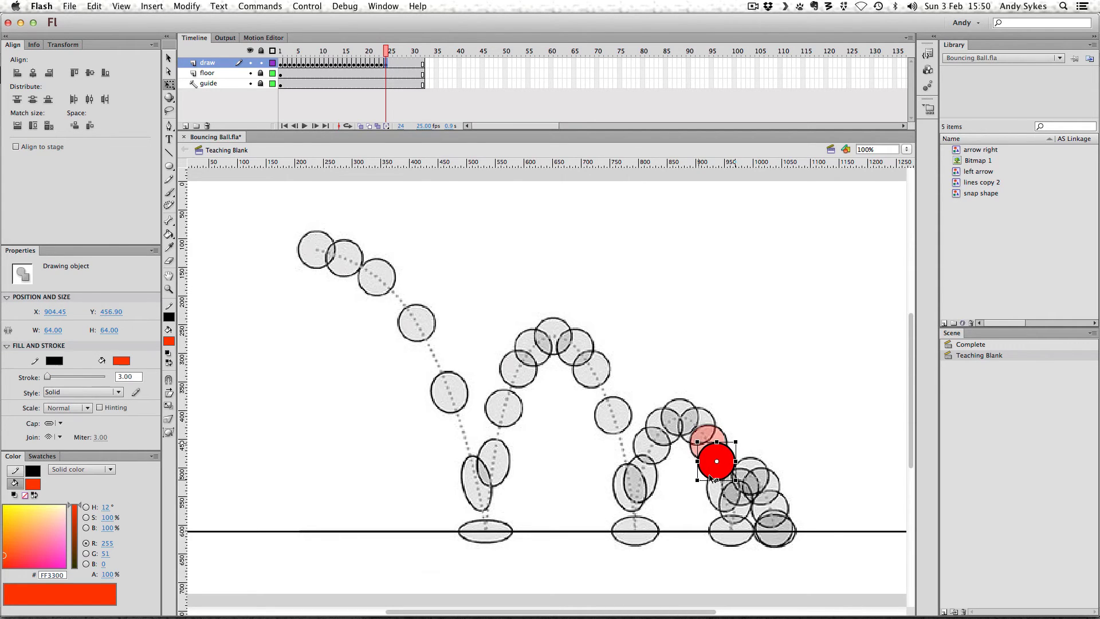
{"action": "left_click_drag", "start_coordinate": [711, 478], "coordinate": [718, 500]}
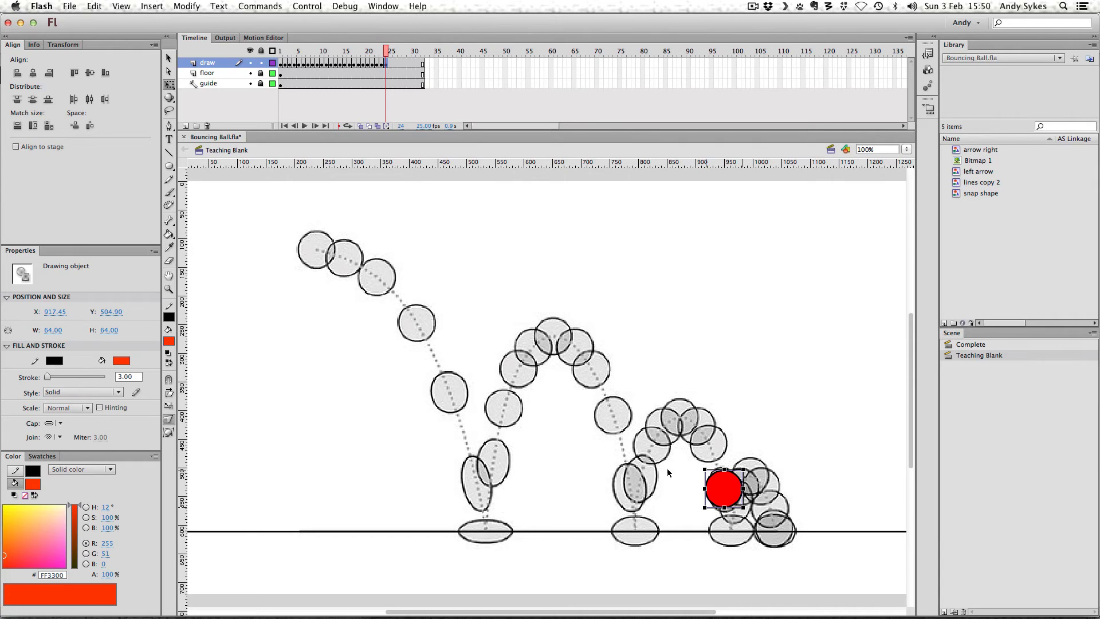
{"action": "left_click_drag", "start_coordinate": [723, 508], "coordinate": [724, 512]}
{"action": "left_click_drag", "start_coordinate": [723, 469], "coordinate": [741, 490]}
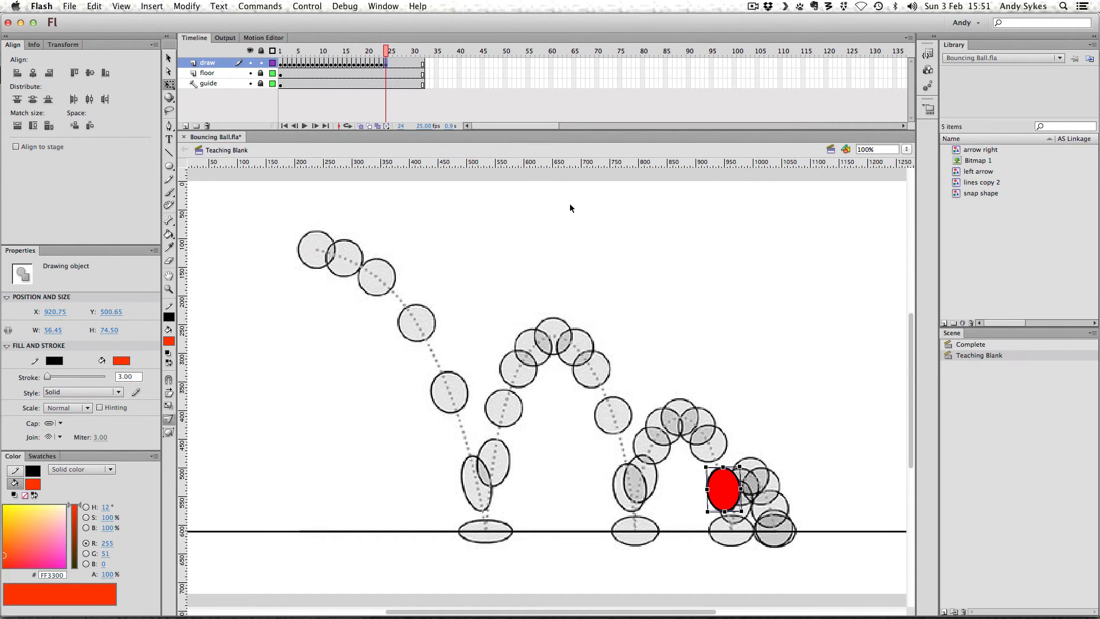
On frame 25, drop the ball onto the floor and distort it into a flat 74.35 × 50.50 oval
{"action": "left_click", "coordinate": [391, 64]}
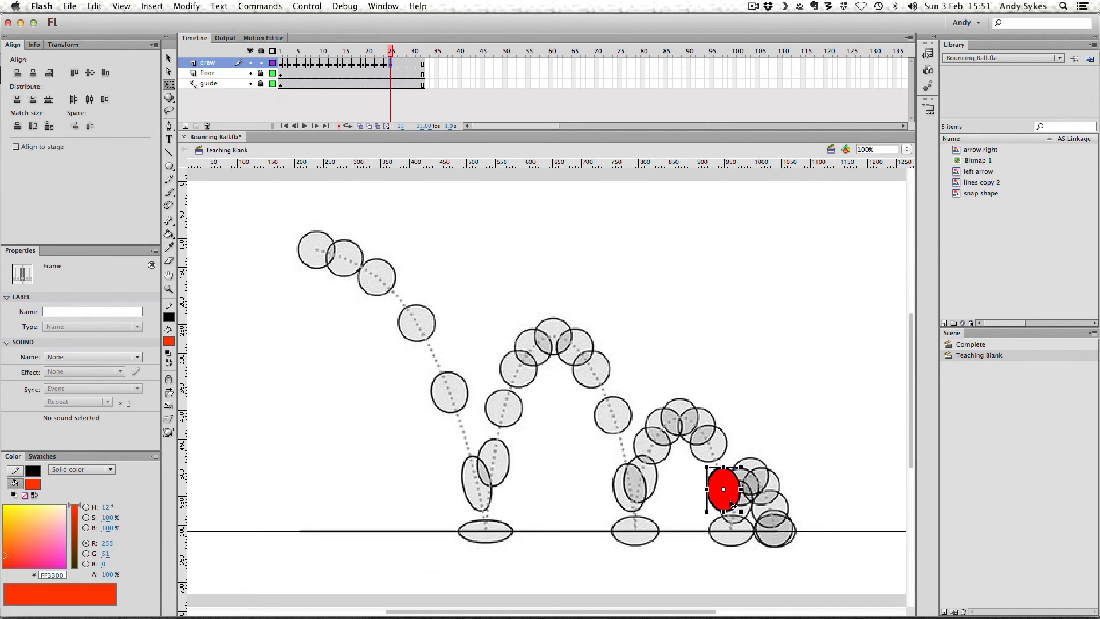
{"action": "left_click_drag", "start_coordinate": [731, 504], "coordinate": [739, 547]}
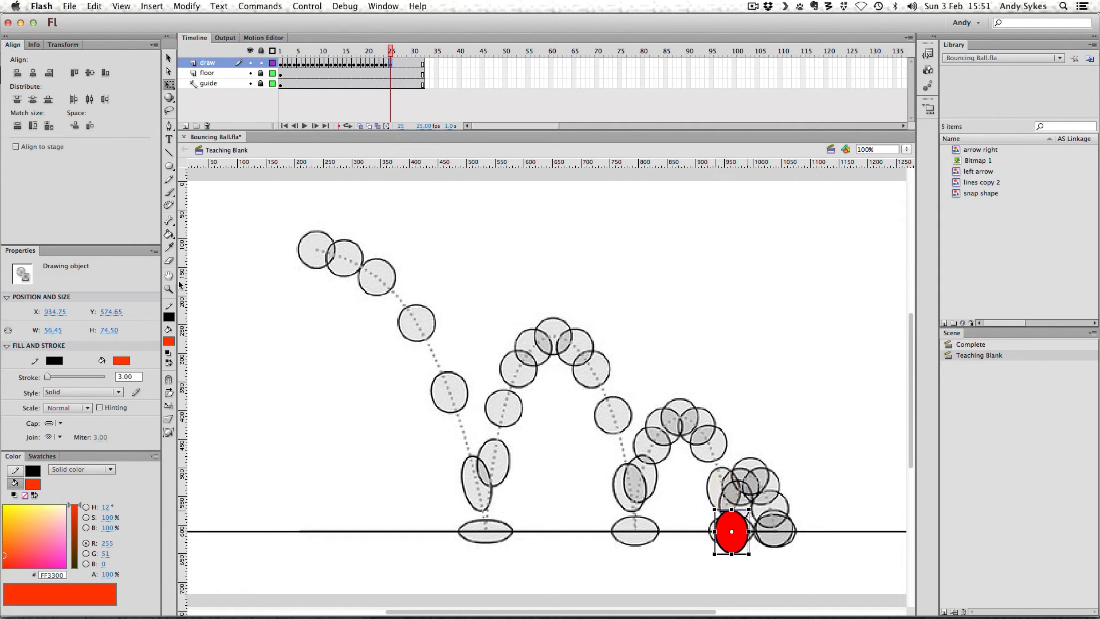
{"action": "left_click", "coordinate": [169, 418]}
{"action": "left_click_drag", "start_coordinate": [737, 556], "coordinate": [732, 546]}
{"action": "left_click_drag", "start_coordinate": [731, 509], "coordinate": [756, 535]}
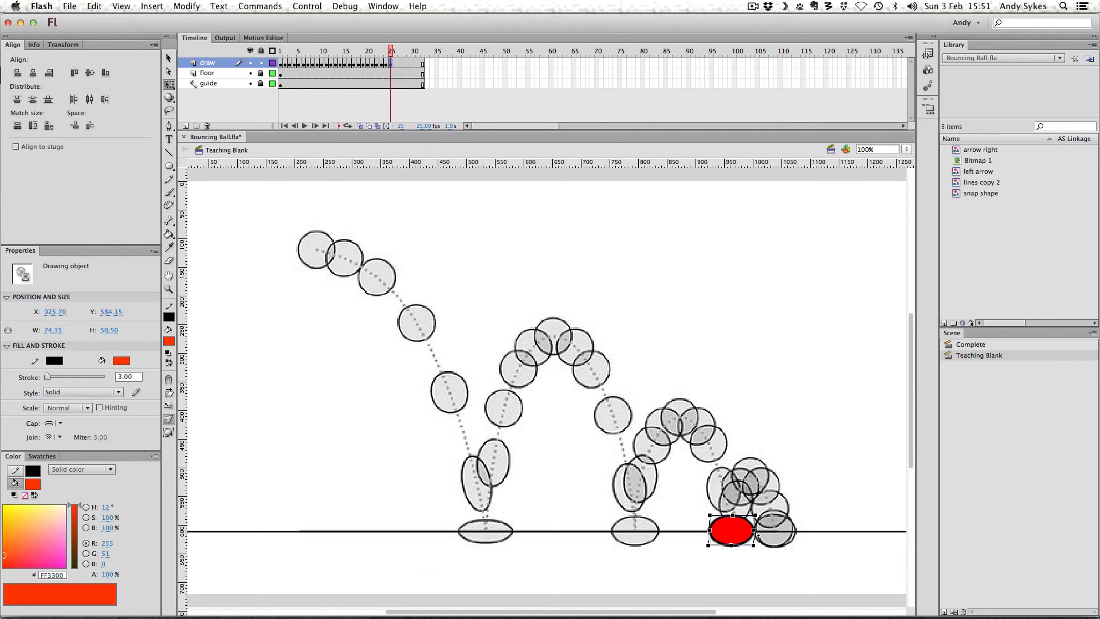
{"action": "left_click", "coordinate": [396, 63]}
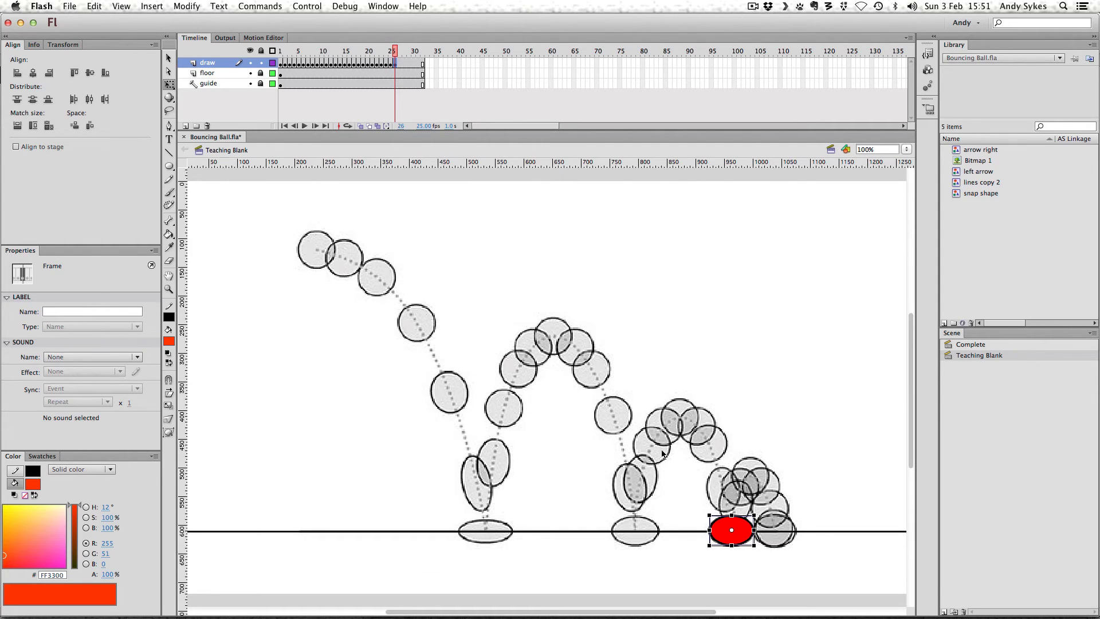
Copy the stretched ball from frame 24 into frame 26, replacing the existing ball
{"action": "left_click", "coordinate": [392, 63]}
{"action": "left_click", "coordinate": [387, 63]}
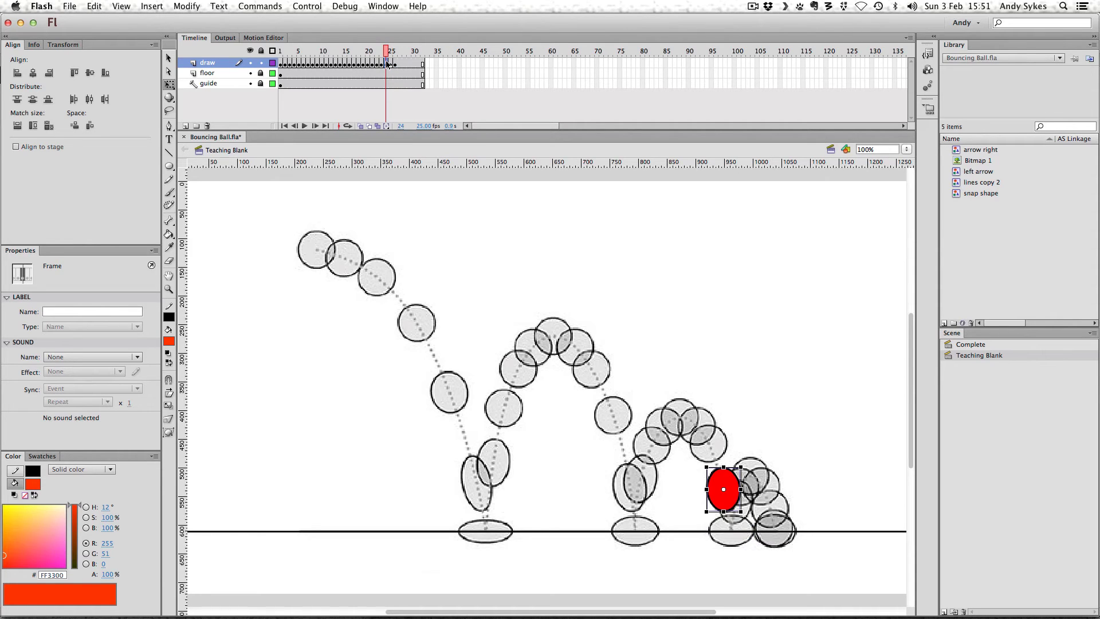
{"action": "key", "text": "super+c"}
{"action": "left_click", "coordinate": [393, 63]}
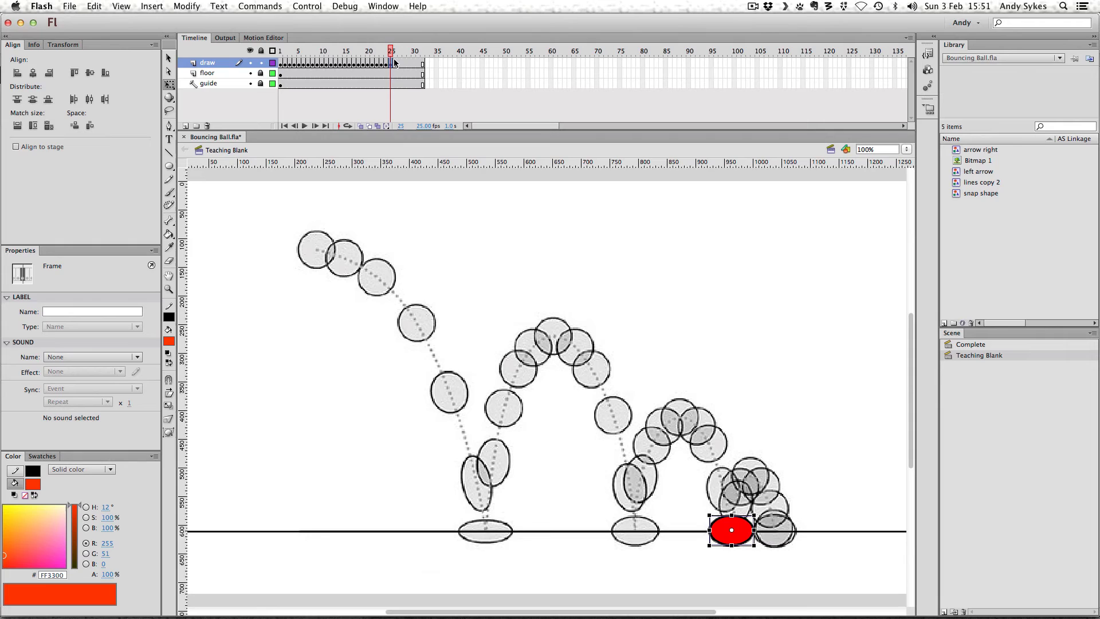
{"action": "left_click", "coordinate": [395, 63]}
{"action": "key", "text": "Delete"}
{"action": "key", "text": "super+v"}
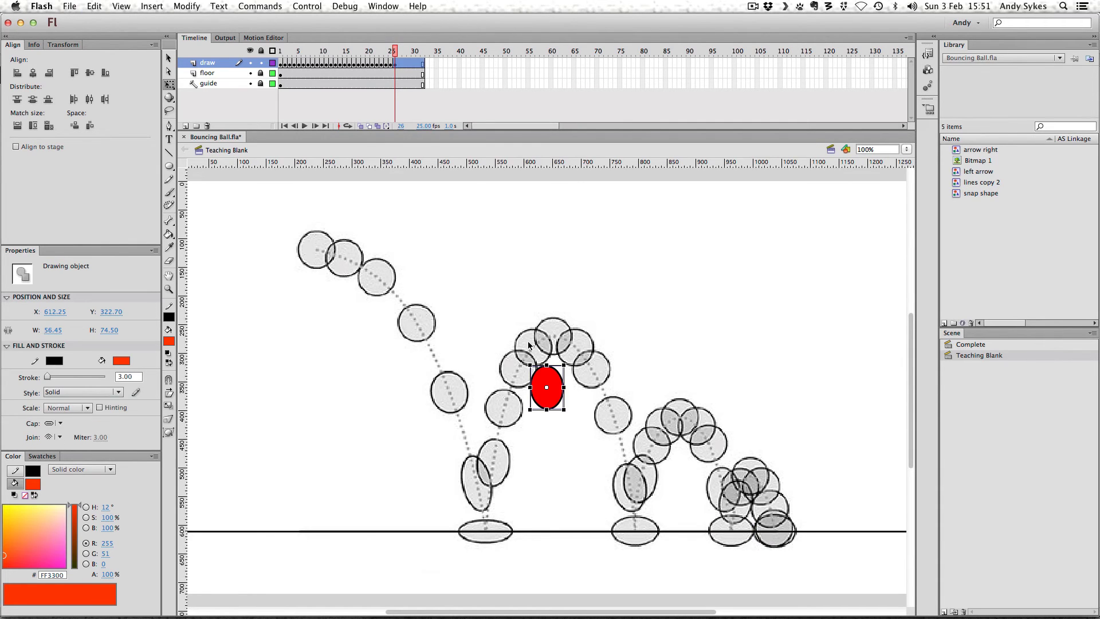
{"action": "mouse_move", "coordinate": [549, 376]}
{"action": "left_mouse_down"}
{"action": "mouse_move", "coordinate": [660, 488]}
{"action": "mouse_move", "coordinate": [716, 505]}
{"action": "mouse_move", "coordinate": [715, 488]}
{"action": "mouse_move", "coordinate": [740, 480]}
{"action": "mouse_move", "coordinate": [743, 496]}
{"action": "mouse_move", "coordinate": [762, 480]}
{"action": "left_mouse_up"}
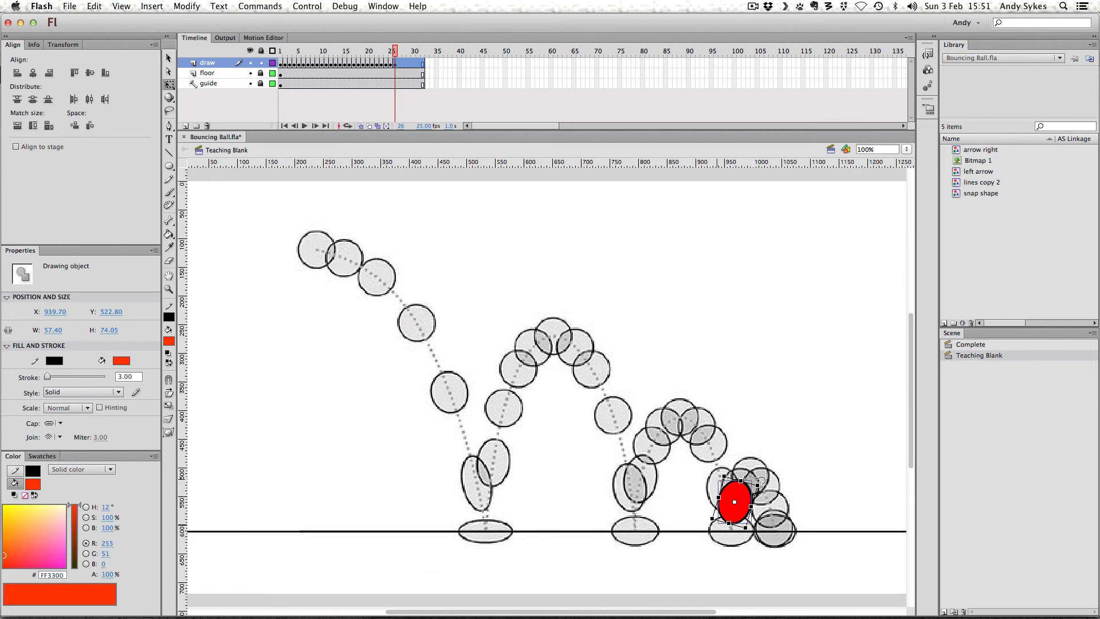
{"action": "left_click", "coordinate": [765, 437]}
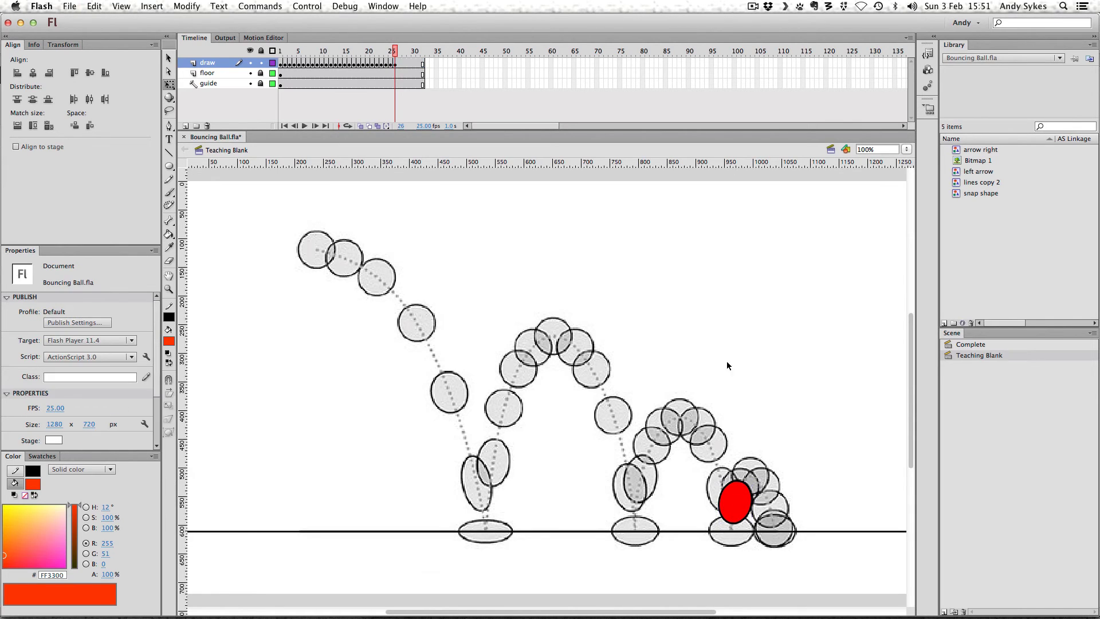
Restore the round 64 × 64 red ball on frame 27 at X 608.45, Y 327.95
{"action": "left_click", "coordinate": [401, 64]}
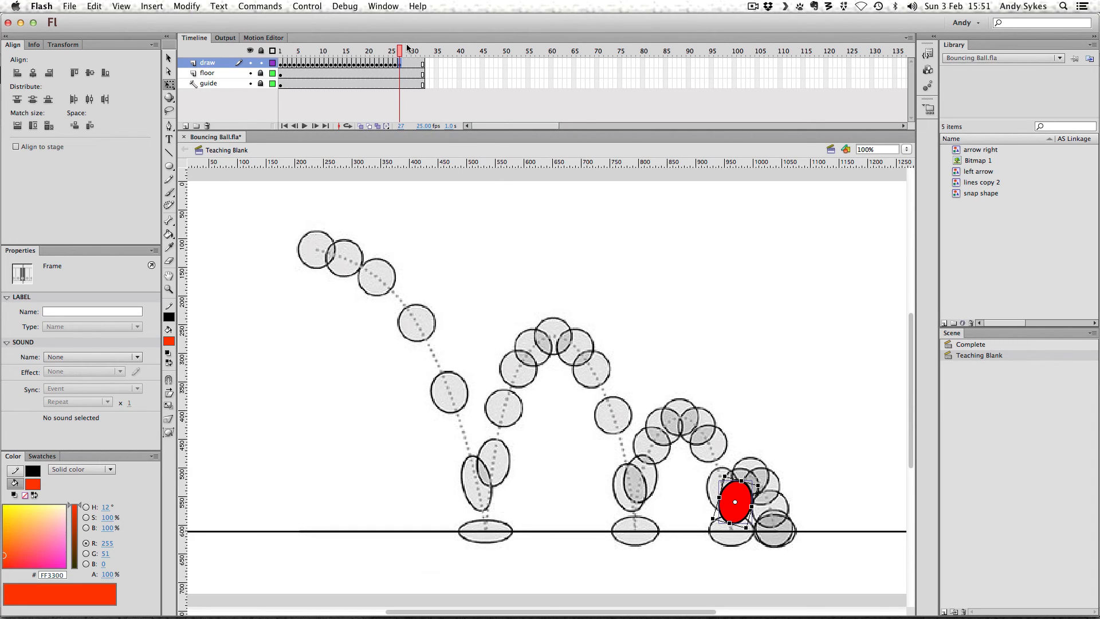
{"action": "left_click", "coordinate": [386, 51]}
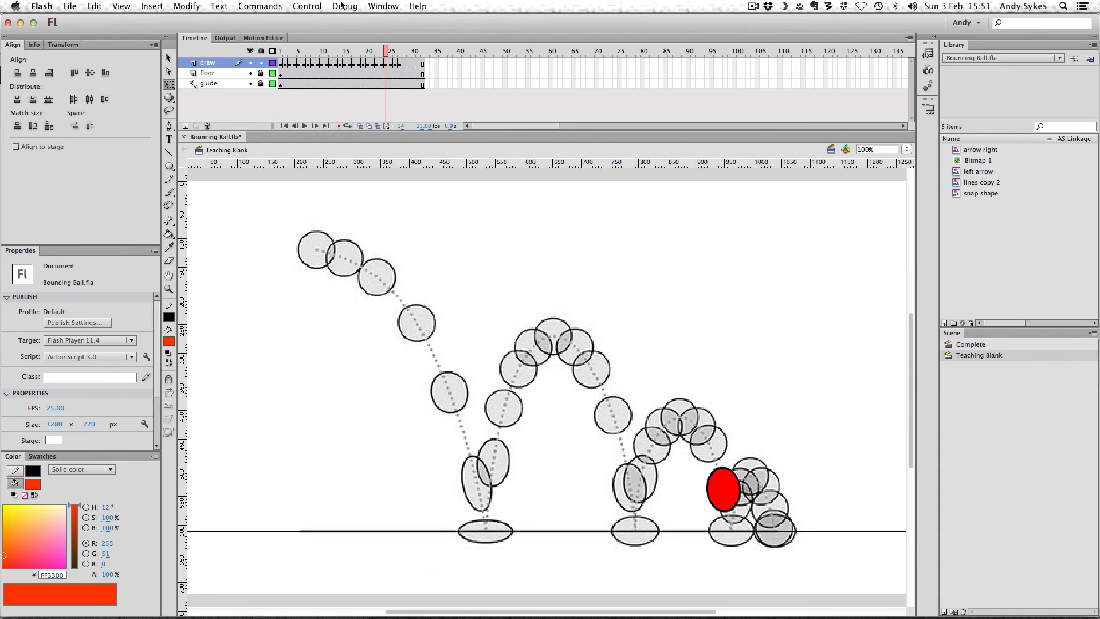
{"action": "left_click", "coordinate": [382, 54]}
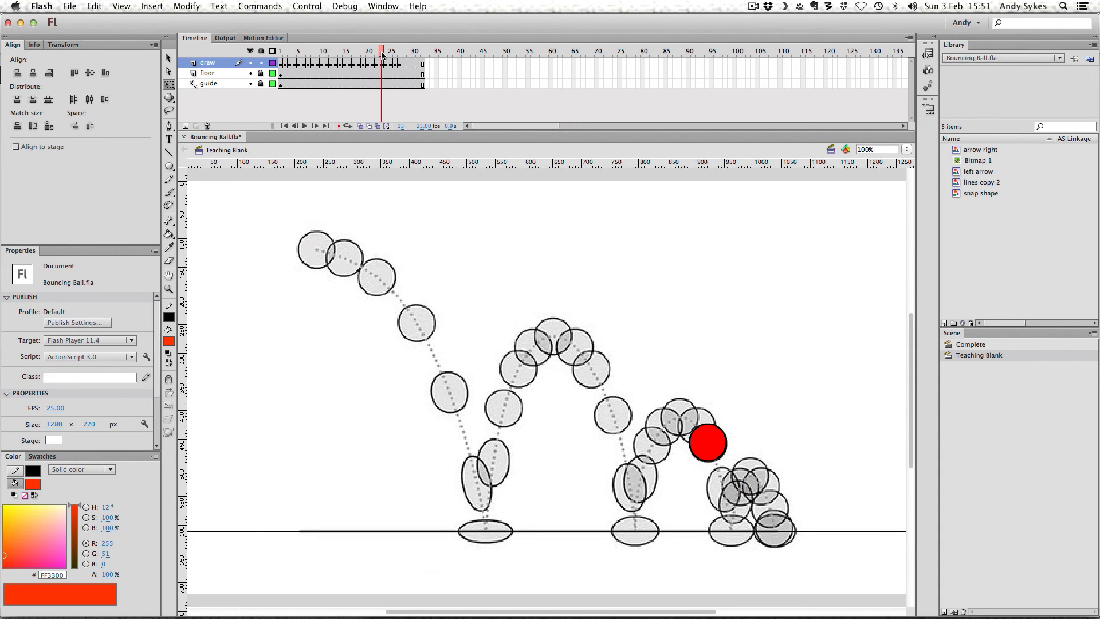
{"action": "left_click", "coordinate": [381, 63]}
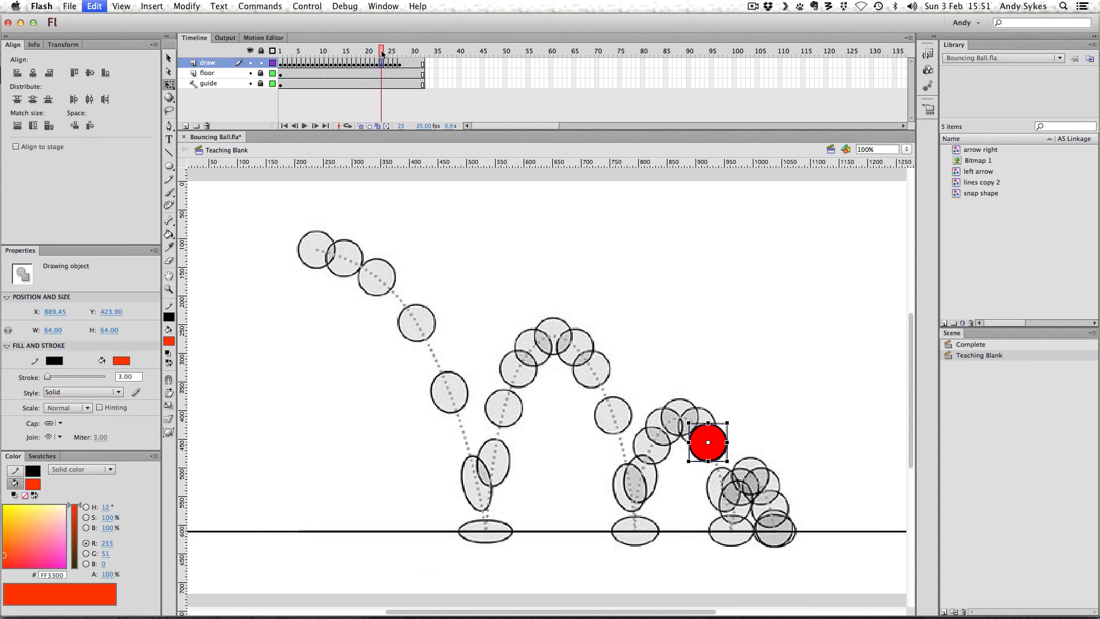
{"action": "left_click", "coordinate": [398, 55]}
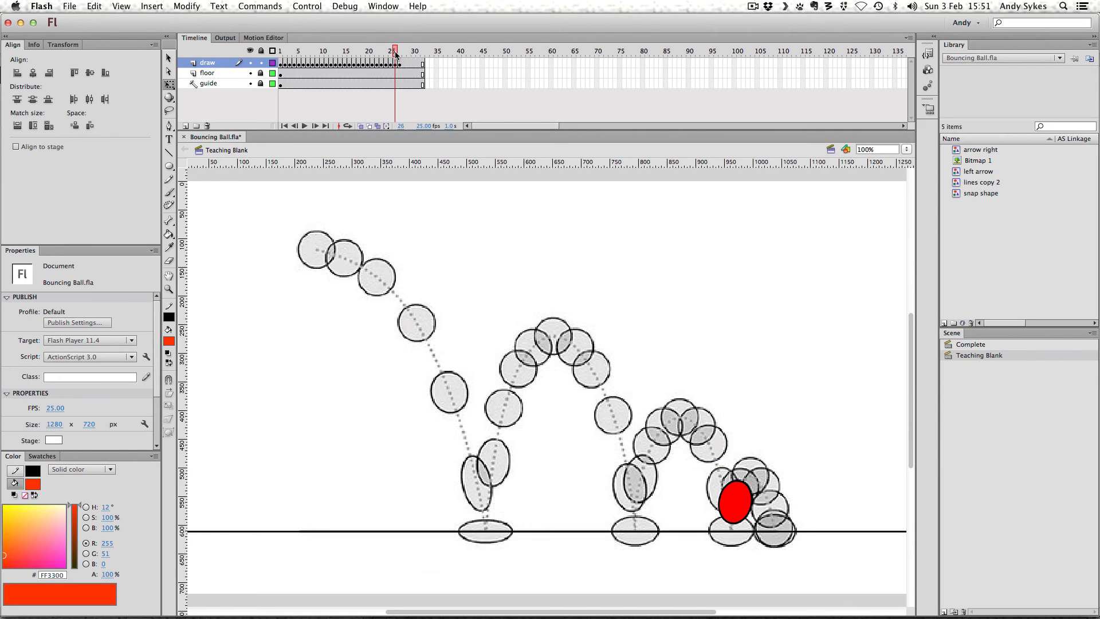
{"action": "left_click", "coordinate": [401, 63]}
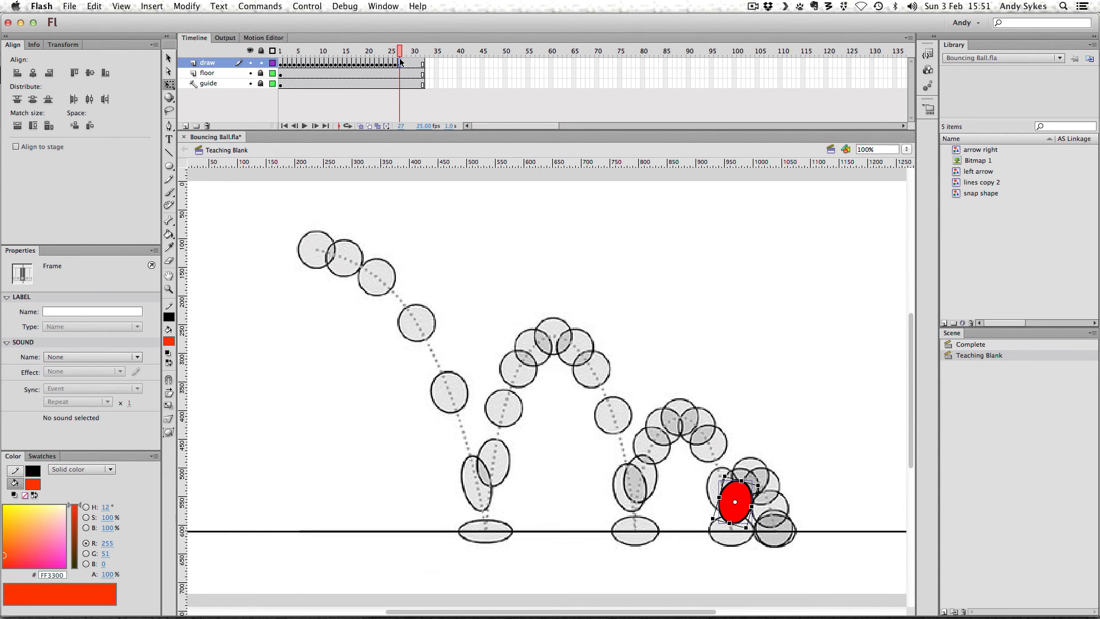
{"action": "key", "text": "Delete"}
{"action": "key", "text": "ctrl+z"}
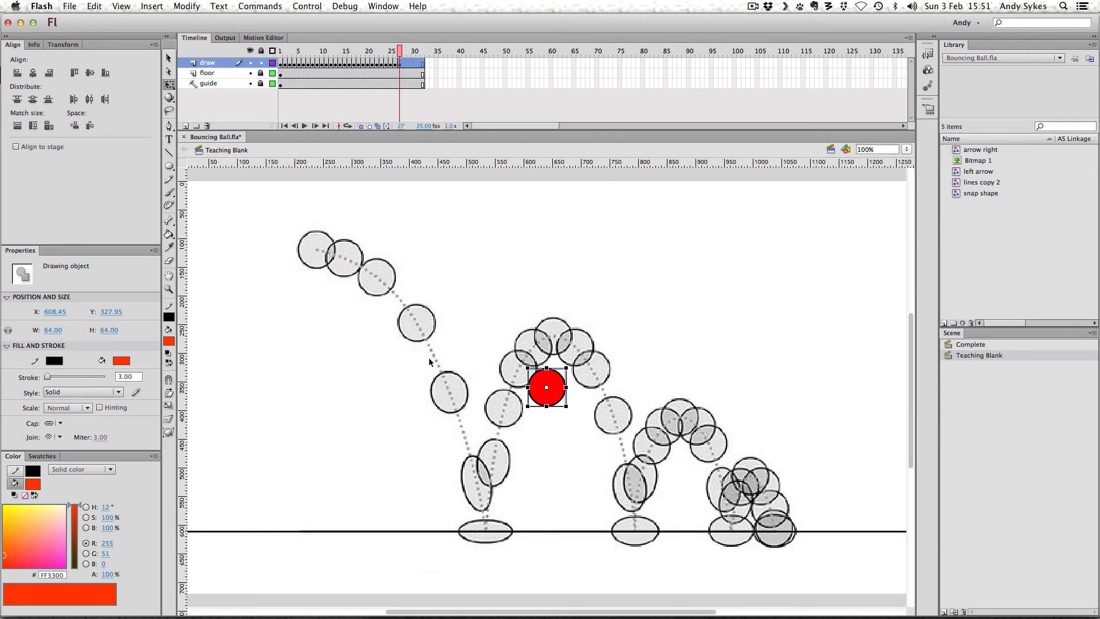
Move the ball along the last small arc on frames 27–30, ending at X 997.45, Y 537.90
{"action": "left_click_drag", "start_coordinate": [551, 400], "coordinate": [743, 499]}
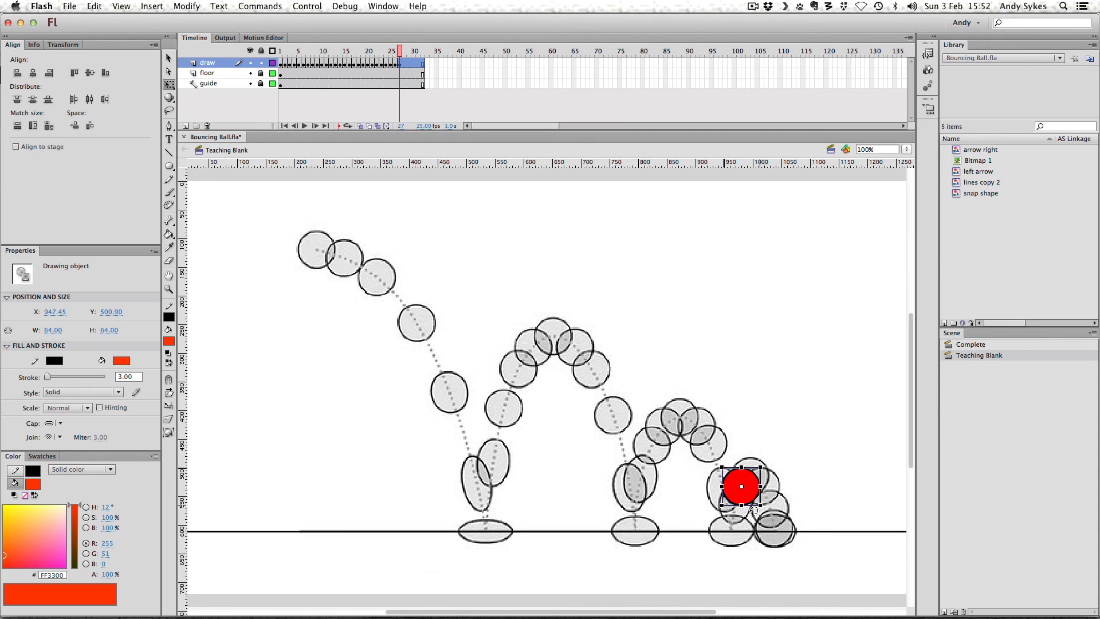
{"action": "left_click", "coordinate": [404, 64]}
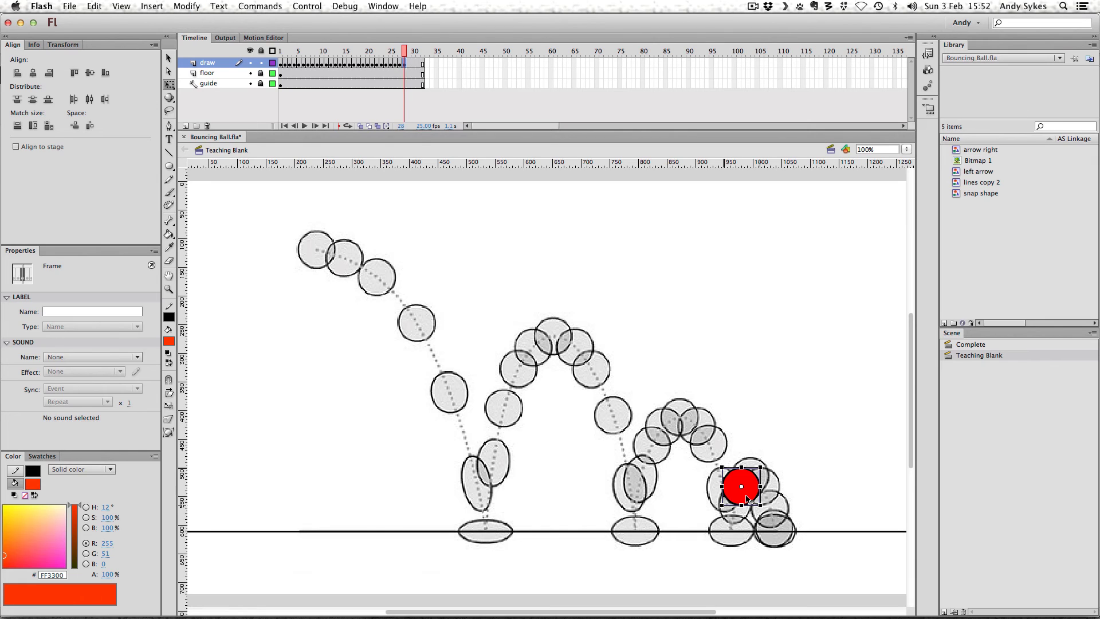
{"action": "left_click_drag", "start_coordinate": [747, 497], "coordinate": [756, 486]}
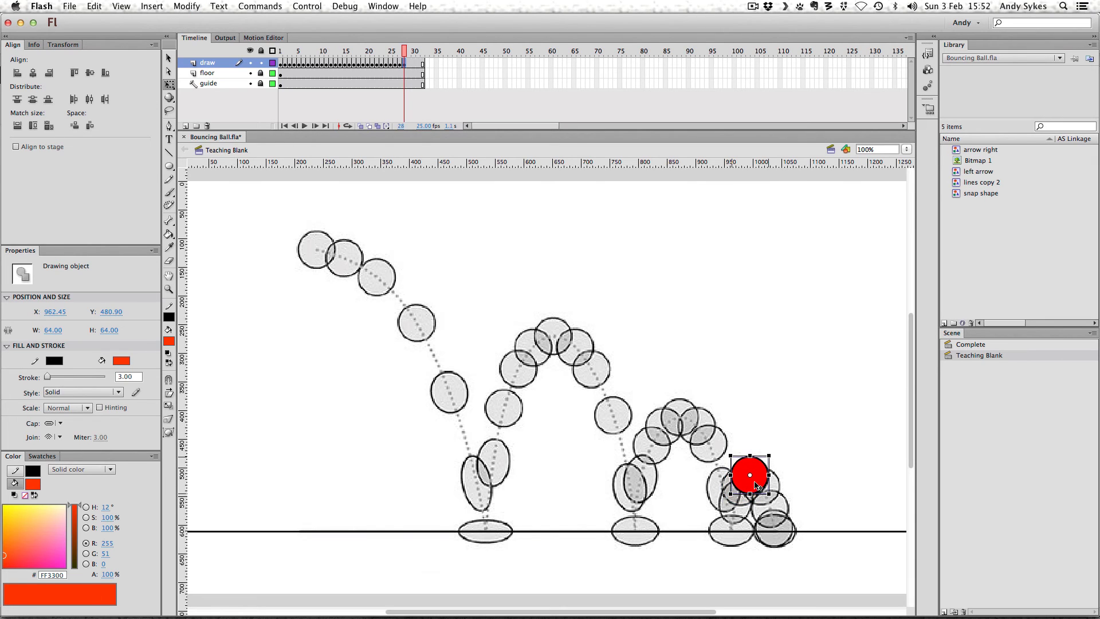
{"action": "left_click", "coordinate": [409, 63]}
{"action": "key", "text": "F6"}
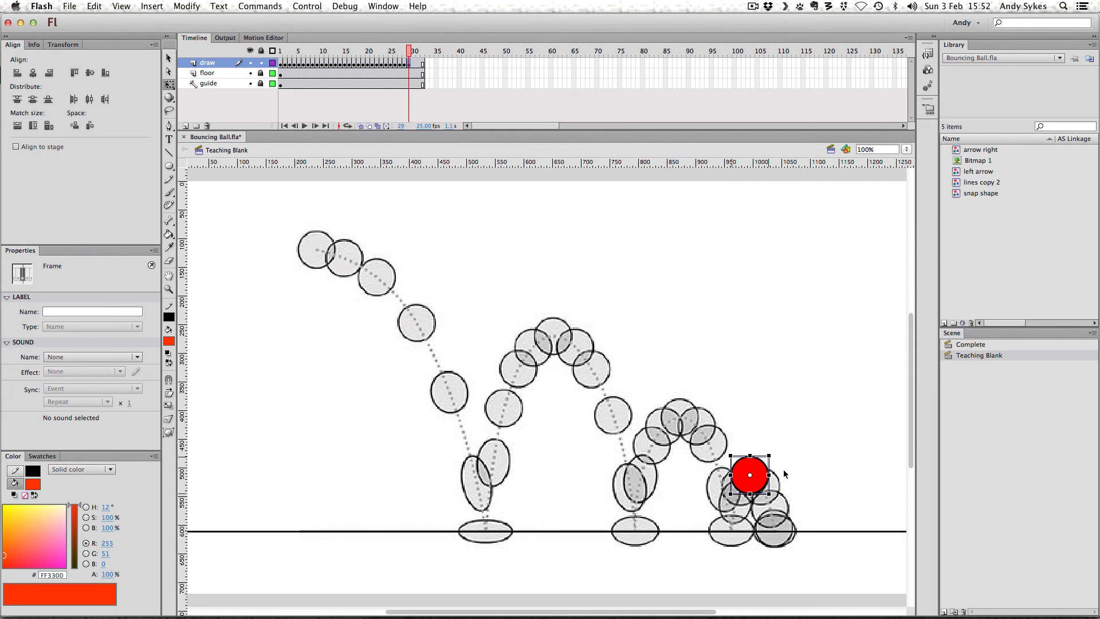
{"action": "left_click_drag", "start_coordinate": [759, 486], "coordinate": [771, 497]}
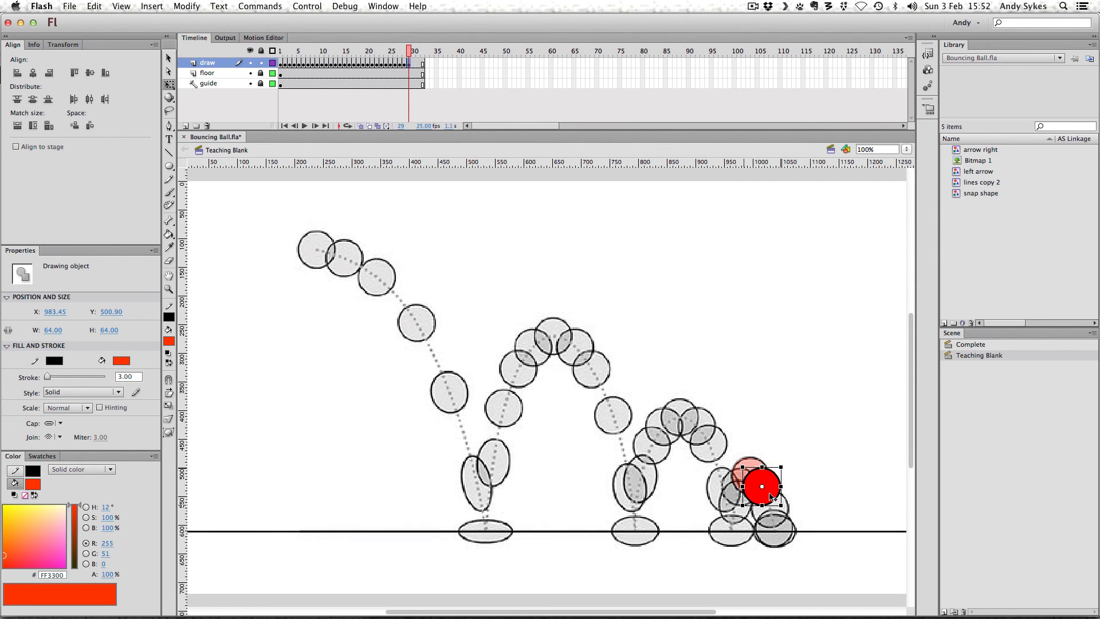
{"action": "left_click", "coordinate": [414, 63]}
{"action": "key", "text": "F6"}
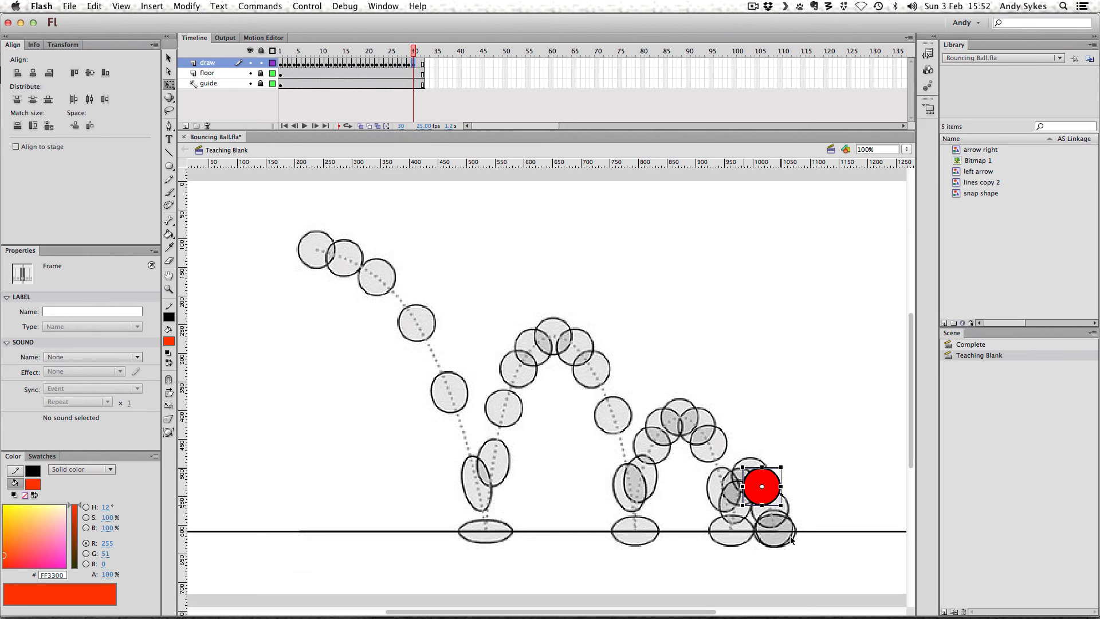
{"action": "left_click_drag", "start_coordinate": [769, 499], "coordinate": [777, 520]}
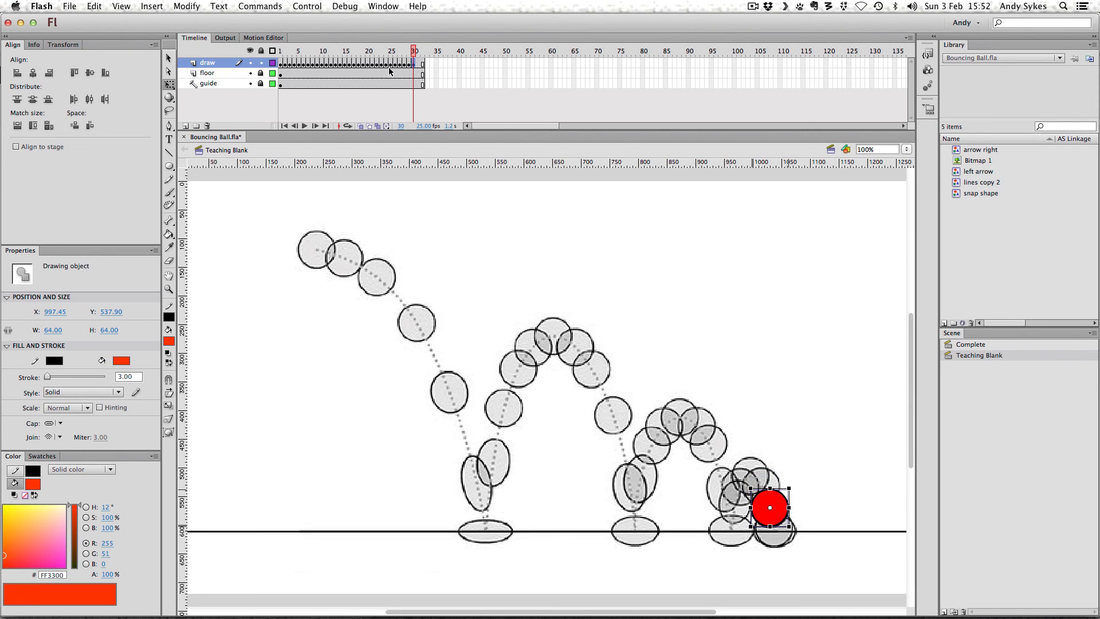
{"action": "left_click", "coordinate": [419, 65]}
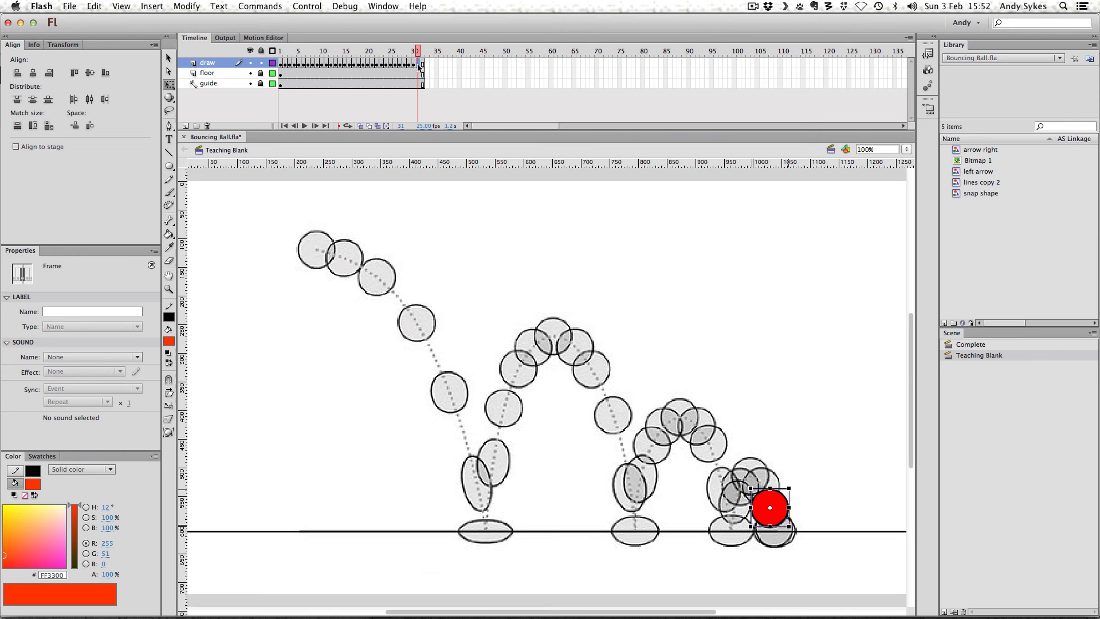
Clear the red ball off frame 31 so the frame is empty
{"action": "key", "text": "Delete"}
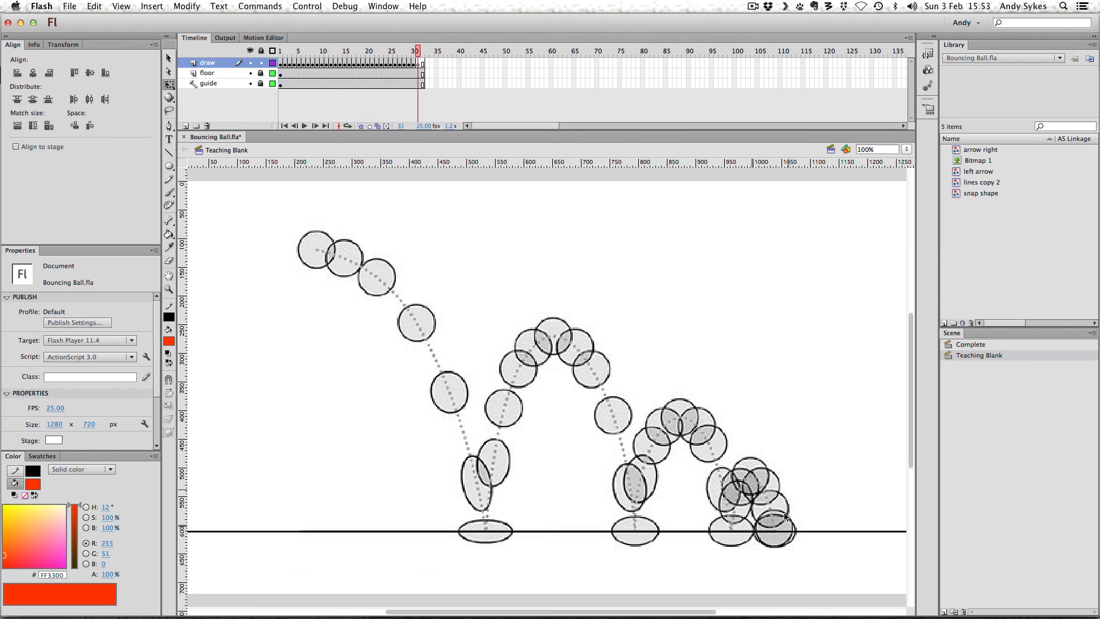
Paste the ball in place on frame 31, drop it to the floor and squash it flat
{"action": "key", "text": "ctrl+shift+v"}
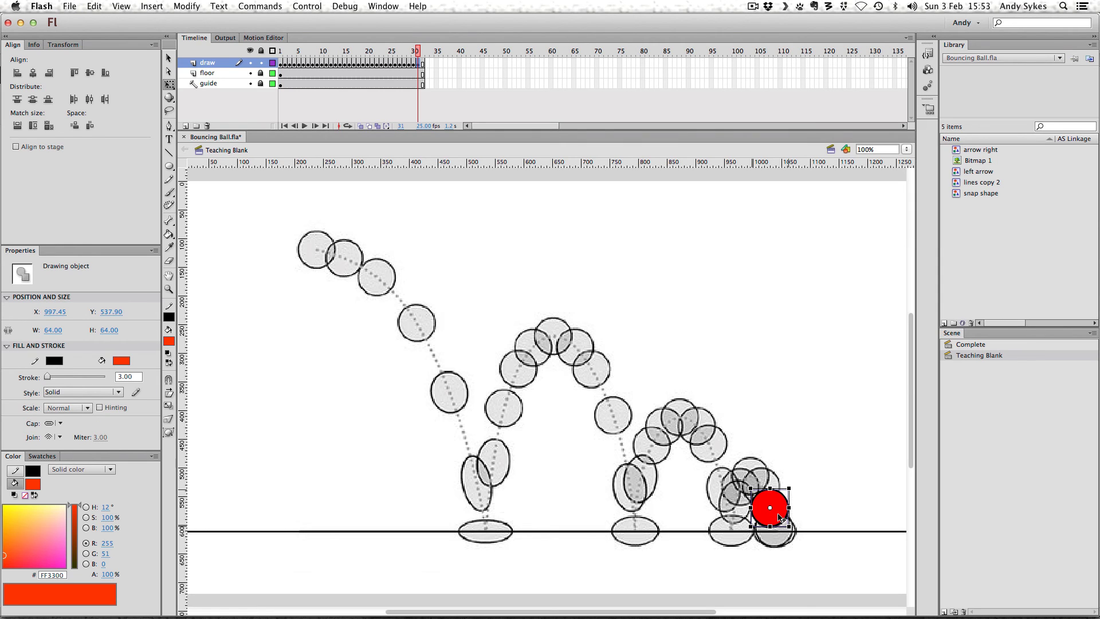
{"action": "left_click_drag", "start_coordinate": [778, 516], "coordinate": [783, 536]}
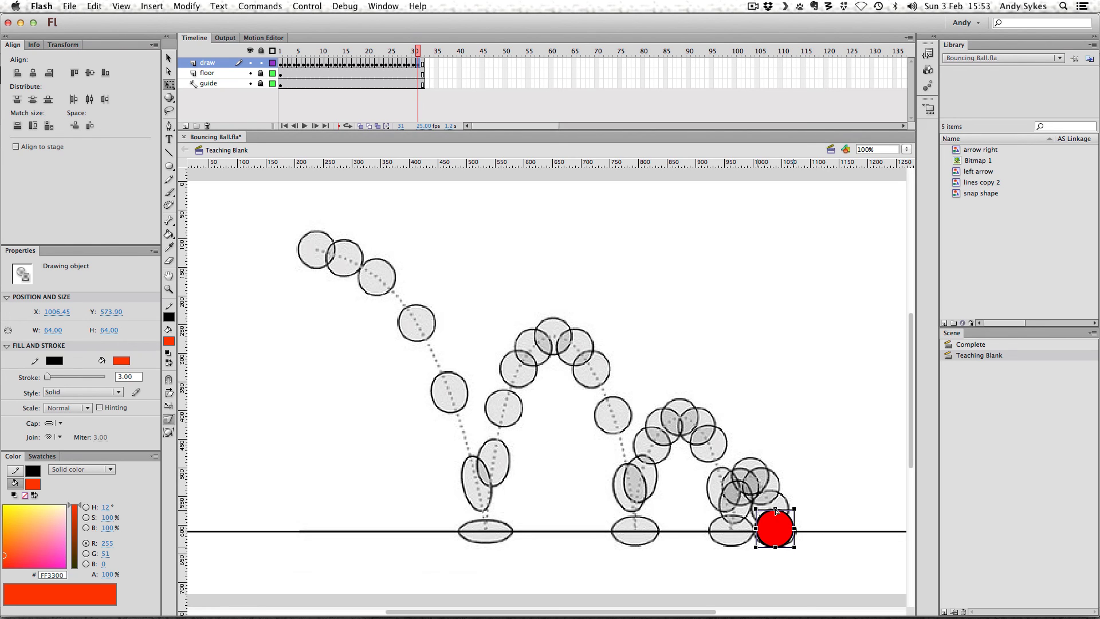
{"action": "left_click_drag", "start_coordinate": [775, 509], "coordinate": [798, 532]}
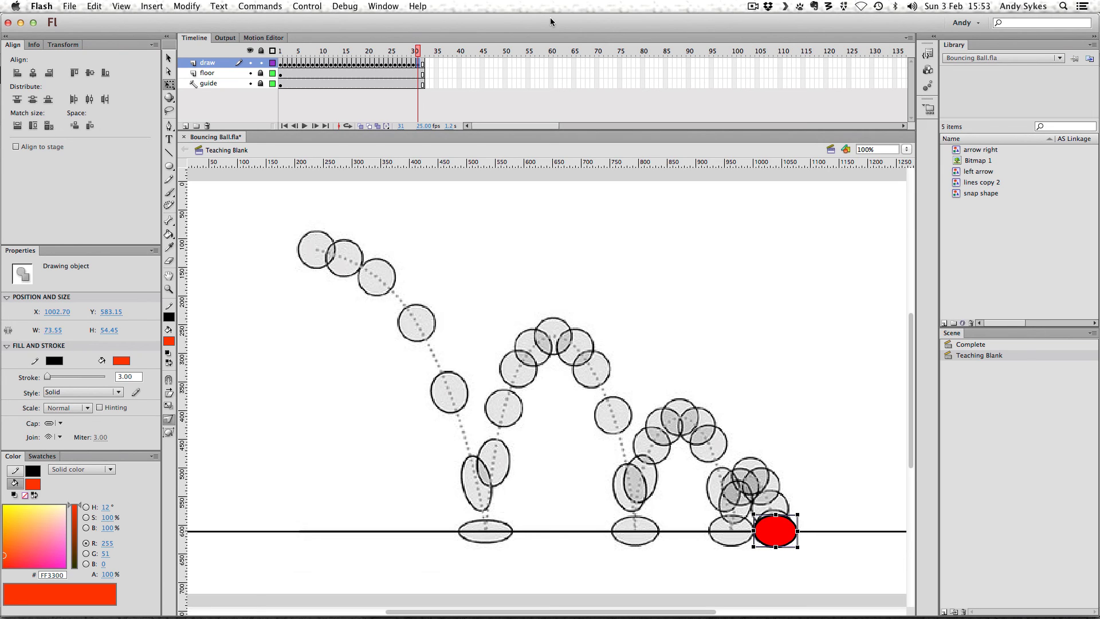
Replace frame 32's ball with a round 64 × 64 ball resting on the floor at X 1005.45, Y 572.90
{"action": "left_click", "coordinate": [424, 65]}
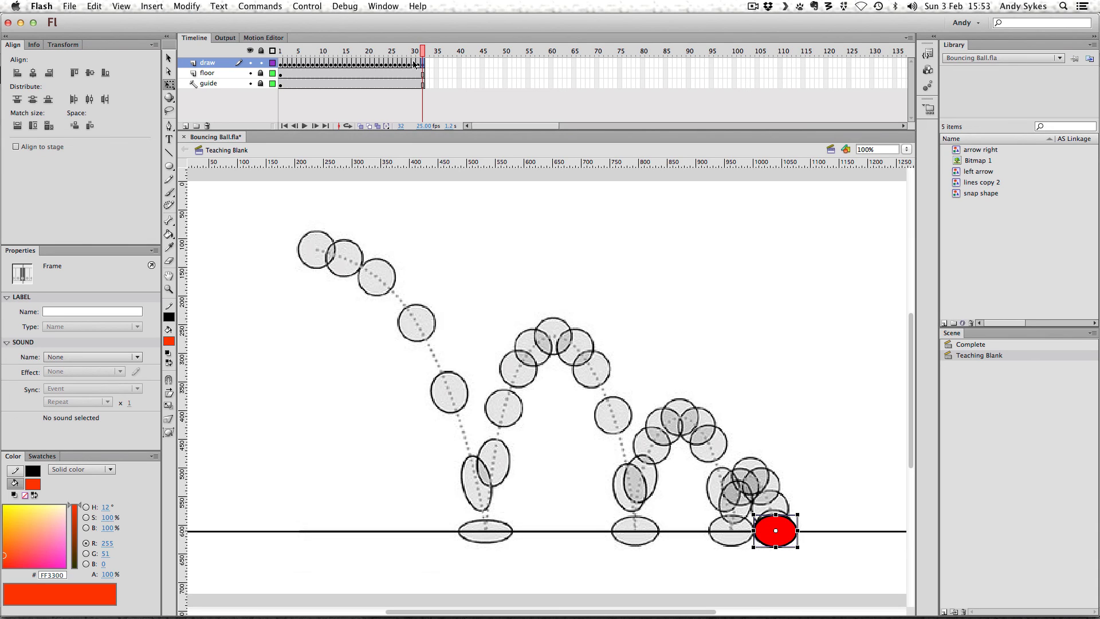
{"action": "left_click", "coordinate": [415, 64]}
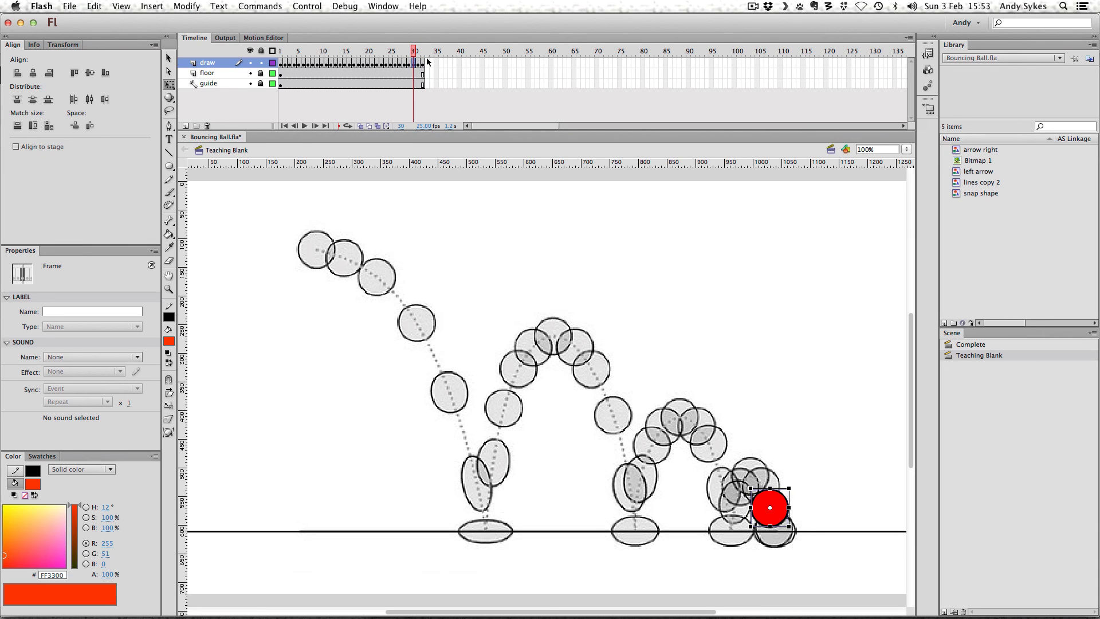
{"action": "left_click", "coordinate": [423, 64]}
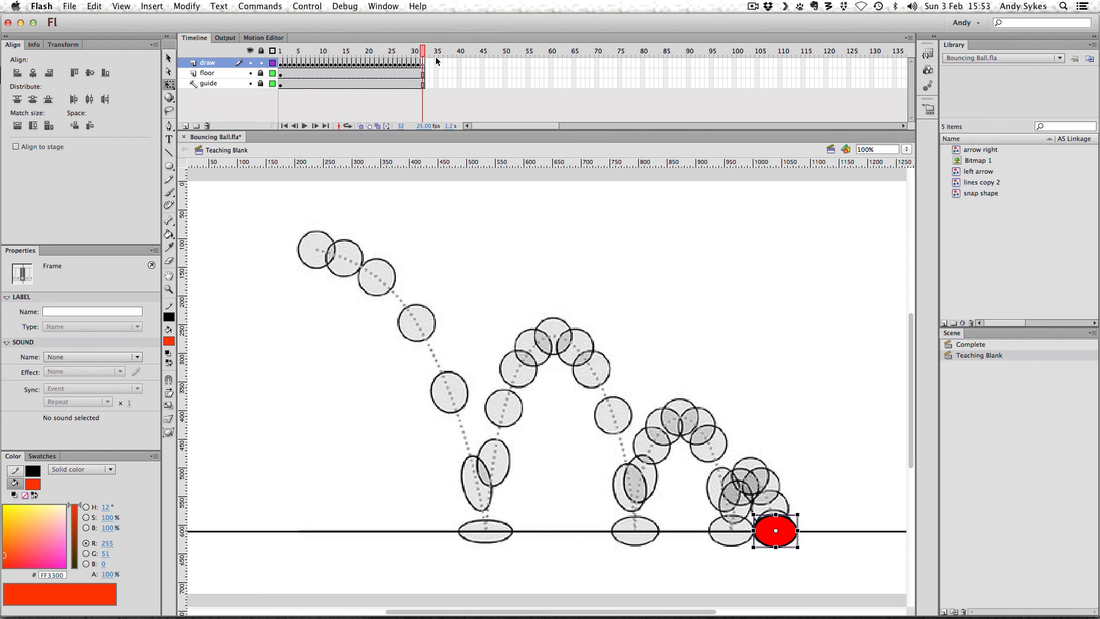
{"action": "key", "text": "Delete"}
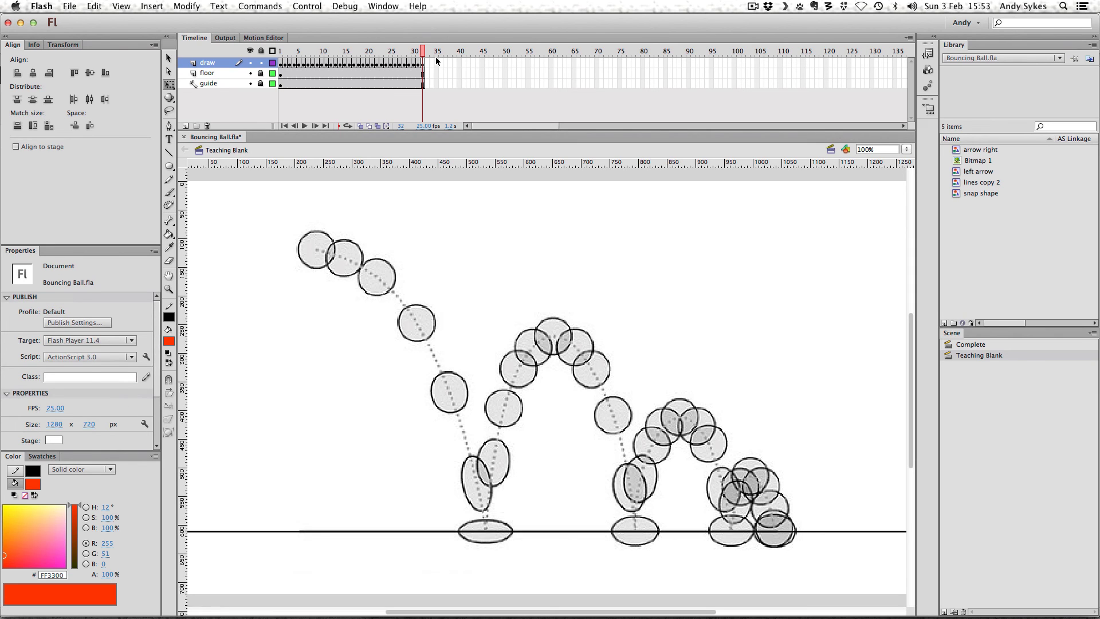
{"action": "key", "text": "ctrl+v"}
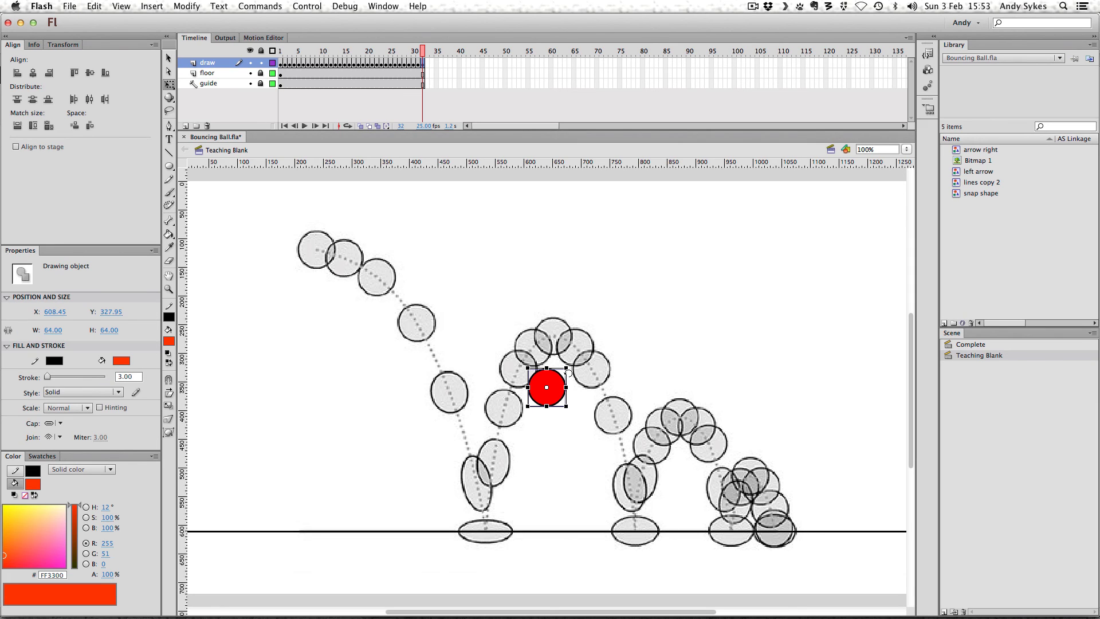
{"action": "left_click_drag", "start_coordinate": [559, 399], "coordinate": [786, 542]}
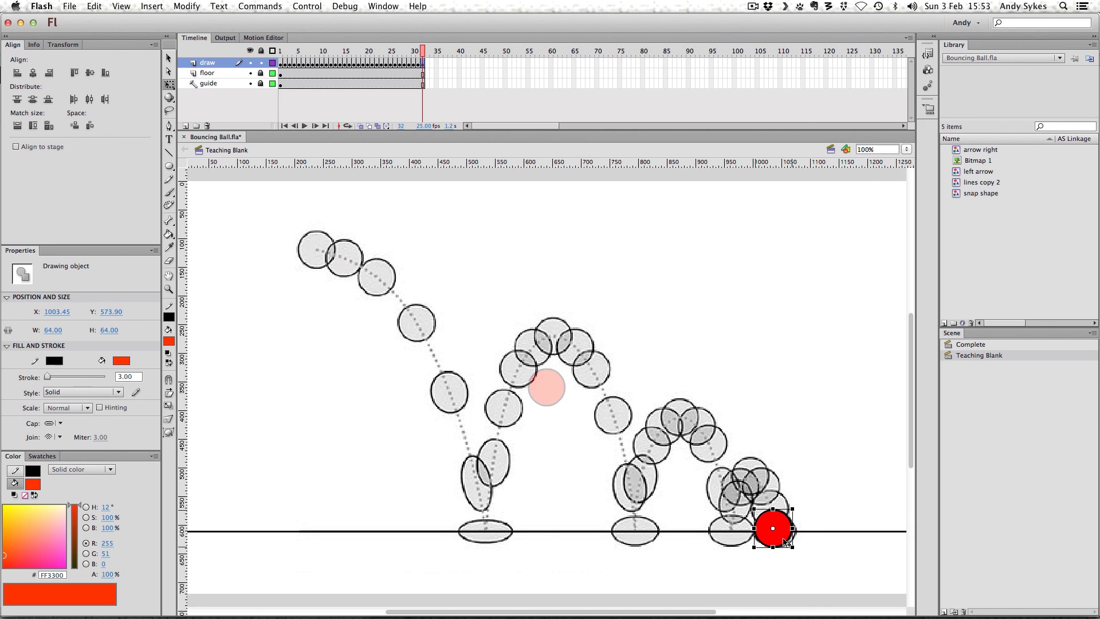
{"action": "key", "text": "Right"}
{"action": "key", "text": "Right"}
{"action": "key", "text": "Up"}
Hide the guide layer's ghost balls and play the bounce from frame 1
{"action": "left_click", "coordinate": [250, 83]}
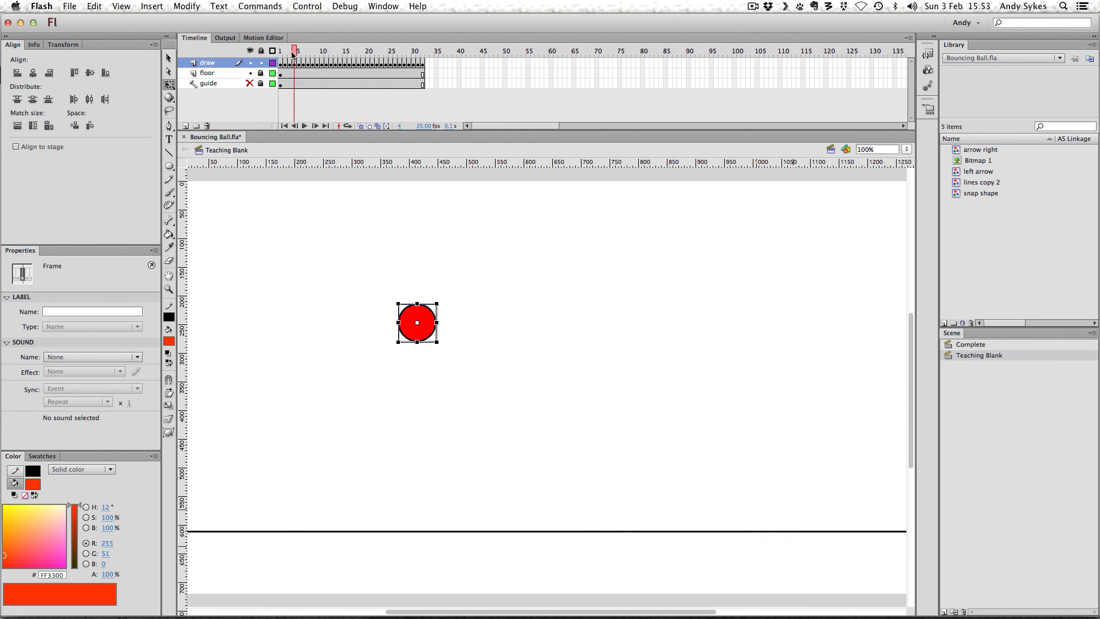
{"action": "left_click", "coordinate": [280, 52]}
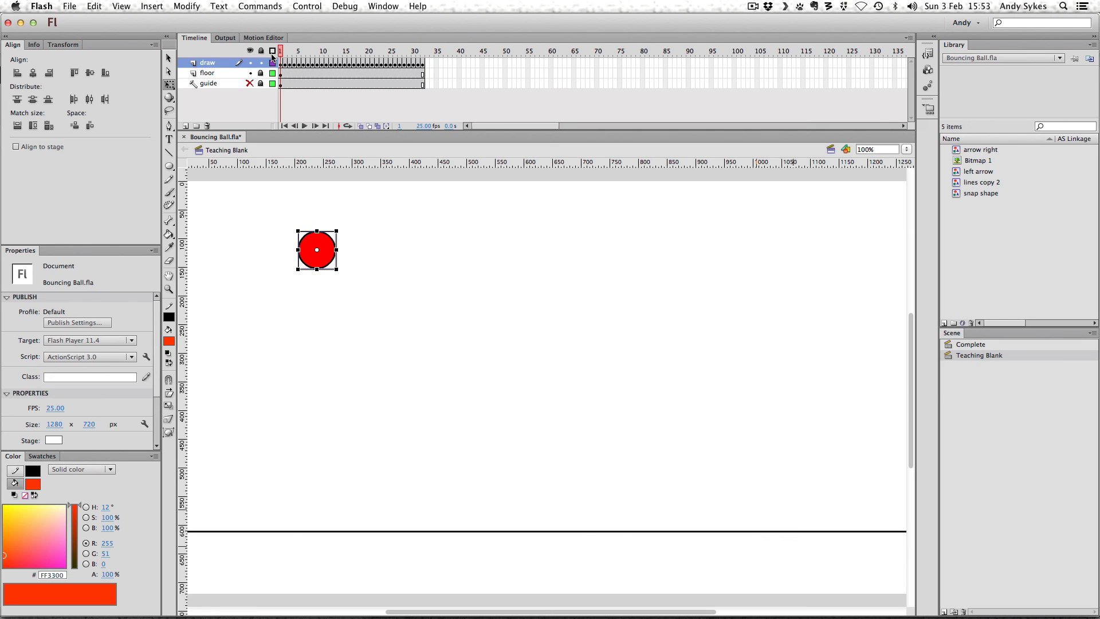
{"action": "left_click", "coordinate": [304, 126]}
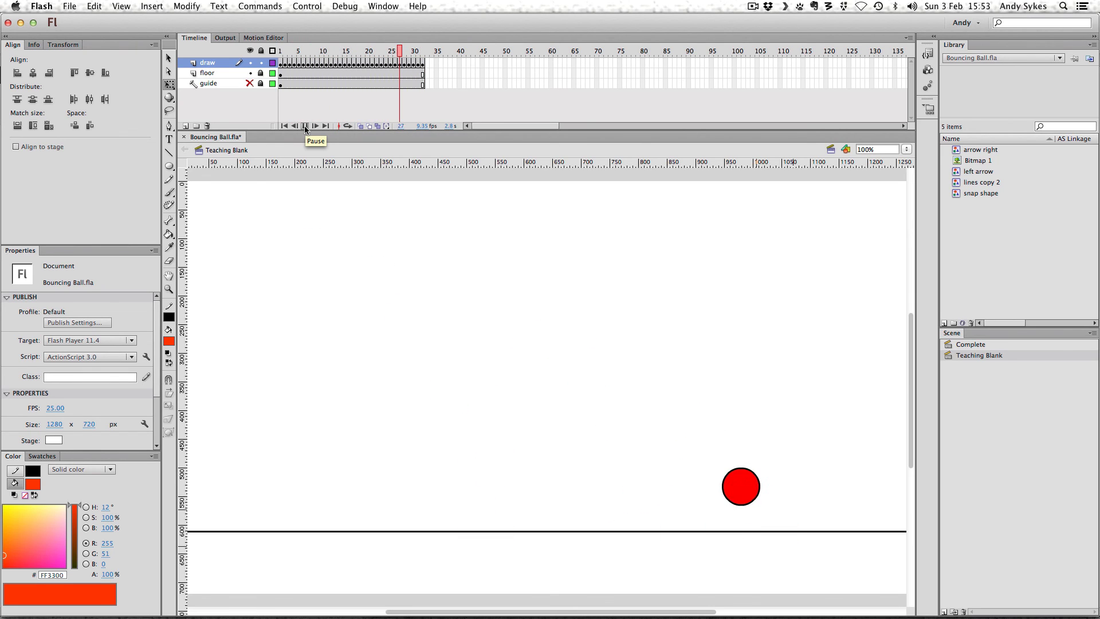
Stop playback, zoom out to 50% to fit the stage, and play the bounce again
{"action": "left_click", "coordinate": [305, 126]}
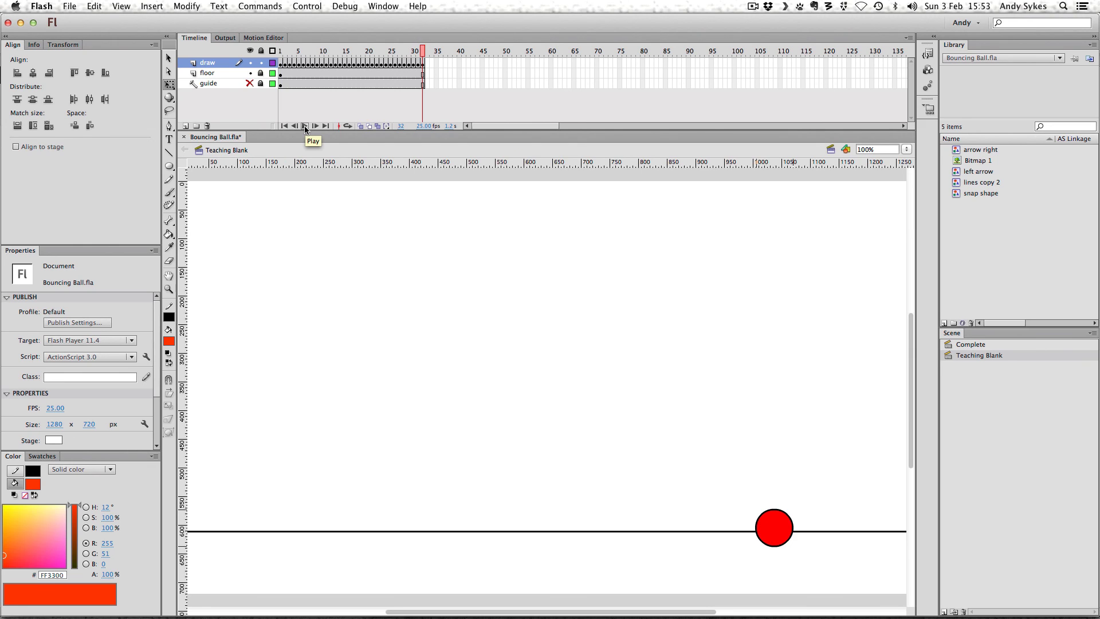
{"action": "key", "text": "super+minus"}
{"action": "left_click", "coordinate": [305, 126]}
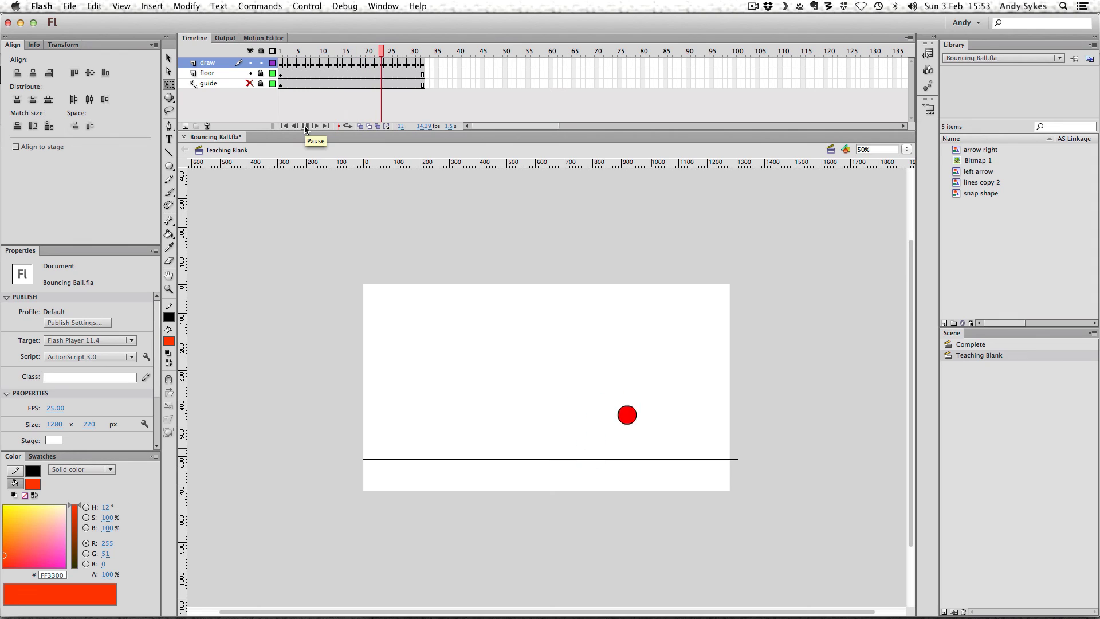
Replay the 32-frame red ball bounce three more times
{"action": "left_click", "coordinate": [304, 126]}
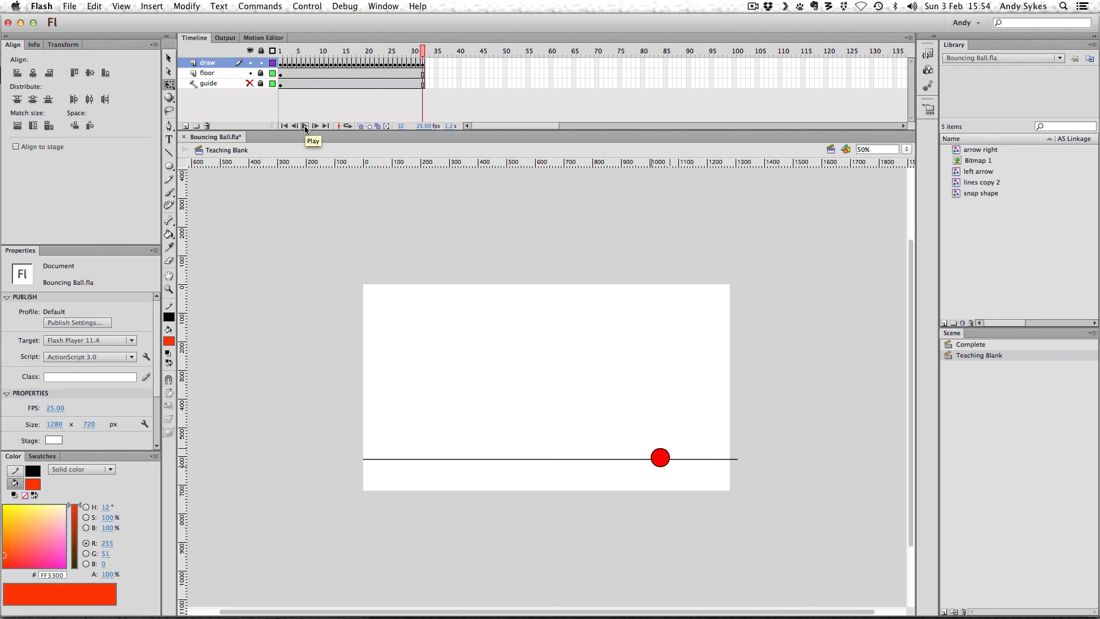
{"action": "left_click", "coordinate": [305, 126]}
{"action": "left_click", "coordinate": [305, 126]}
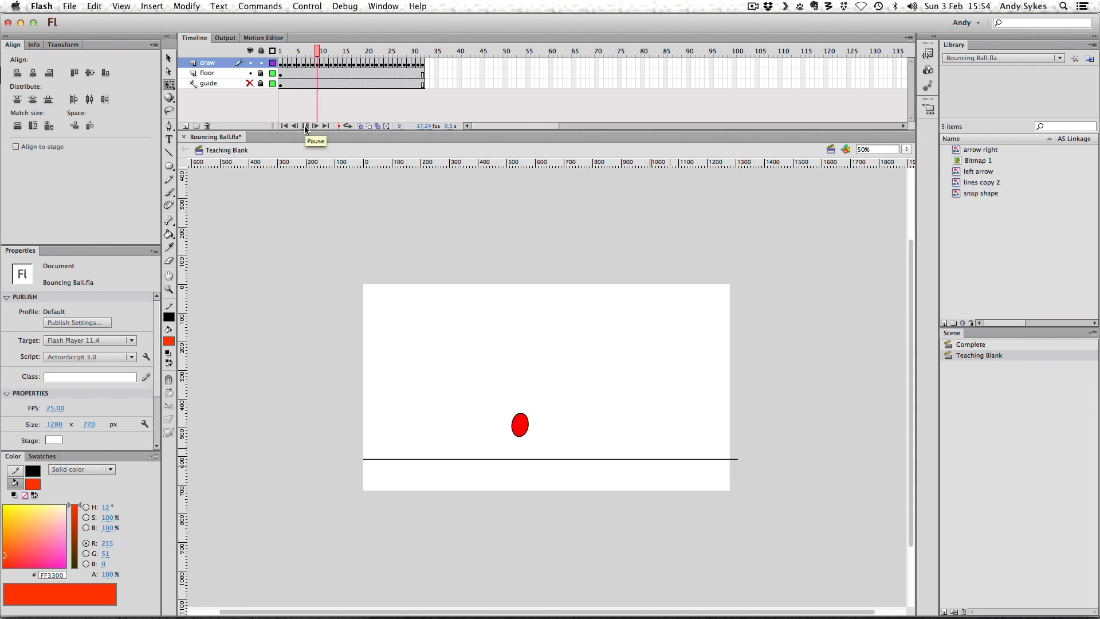